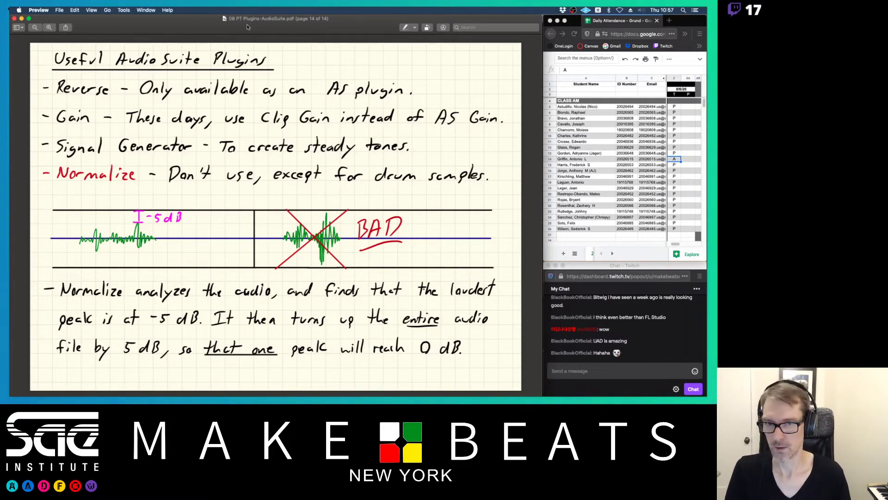
Step: Switch to Pro Tools and bring up the Edit window
key(super+Tab)
key(super+Tab)
key(super+Tab)
key(super+Tab)
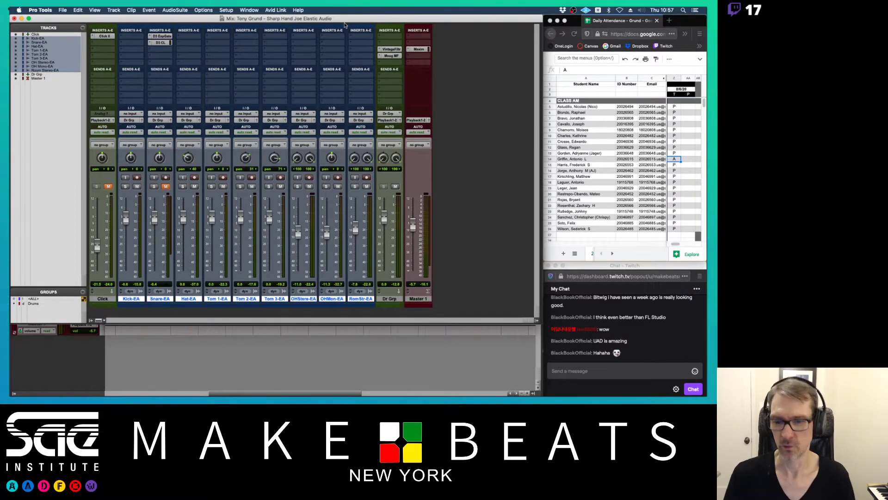
key(super+equal)
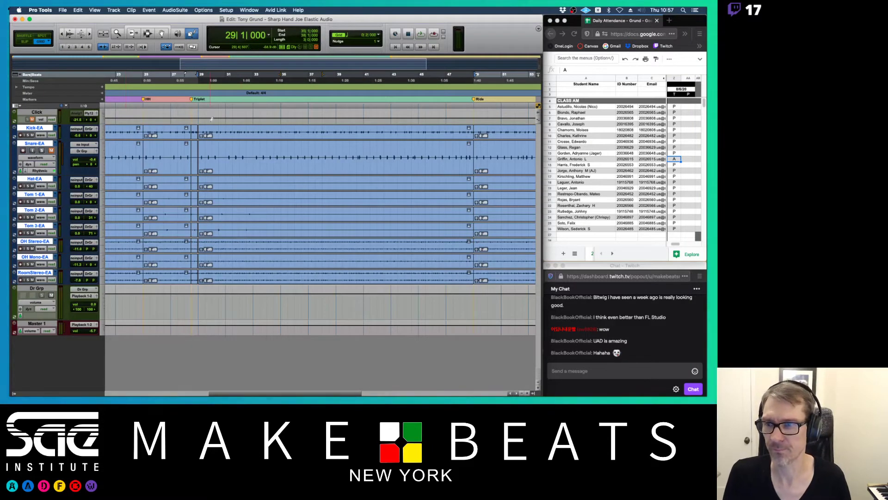
Step: Set the Kick-EA track height to large and play its clip from bar 29 soloed
key(super+7)
click(230, 135)
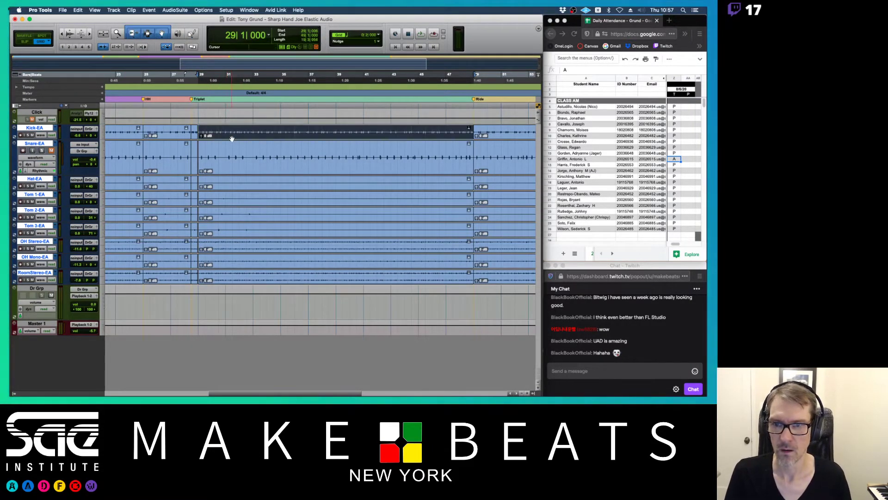
click(102, 135)
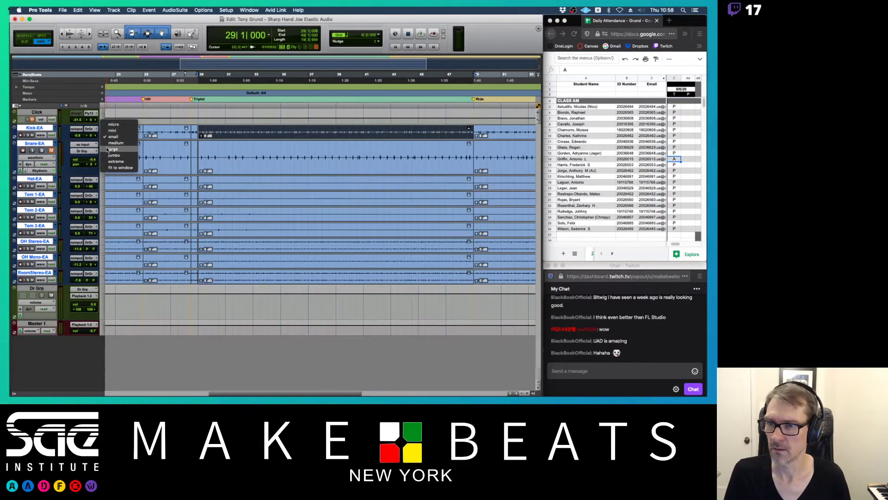
click(118, 149)
key(space)
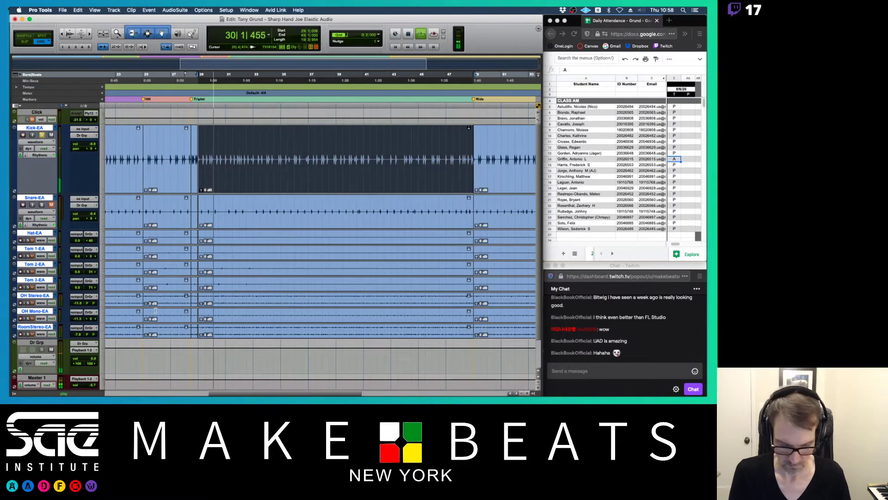
Step: Remove both plug-ins, including their automation, from the Dr Grp track's inserts in the Mix window
key(super+equal)
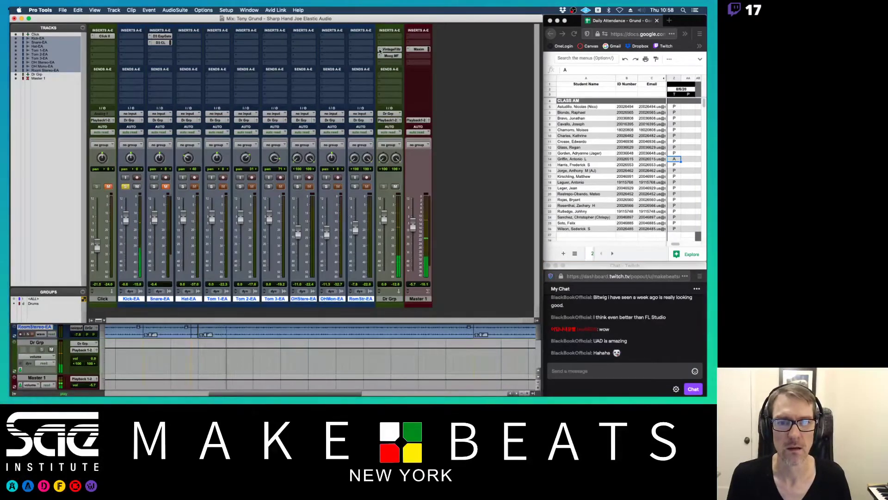
click(390, 55)
click(397, 24)
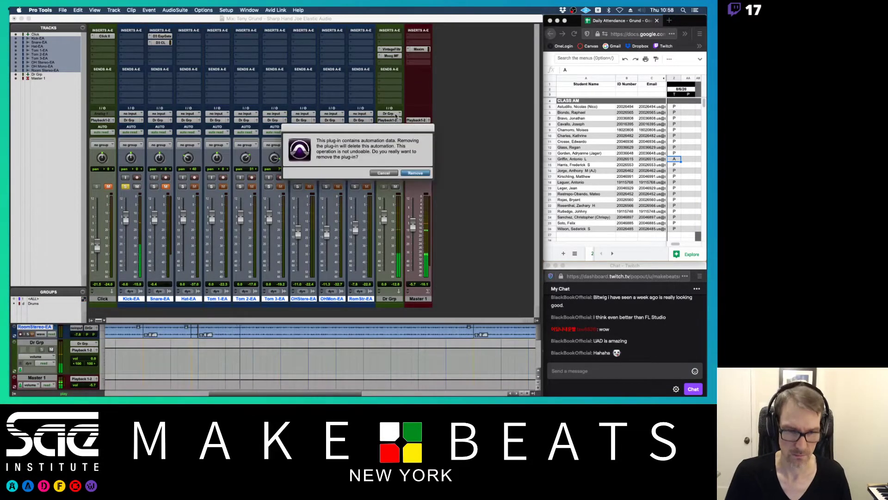
key(Return)
click(380, 57)
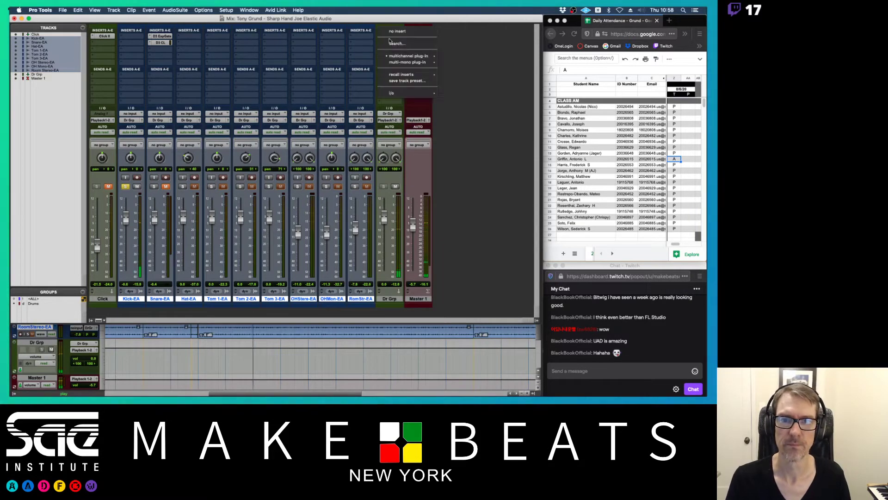
click(391, 32)
key(Return)
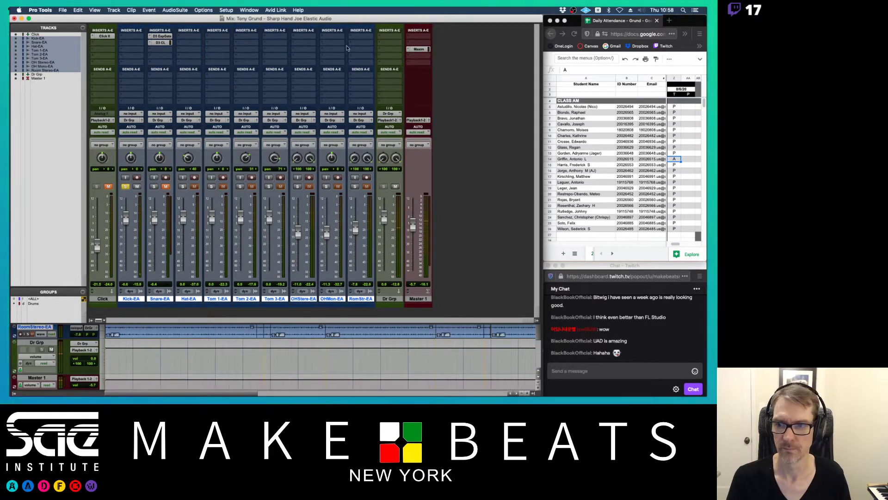
Step: Play the selected Kick-EA clip from bar 29 in the Edit window and raise the track's volume
key(space)
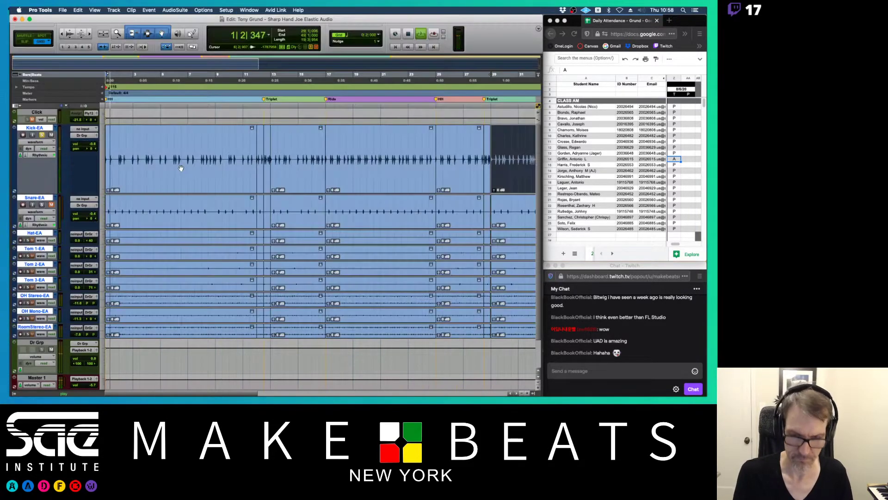
key(super+equal)
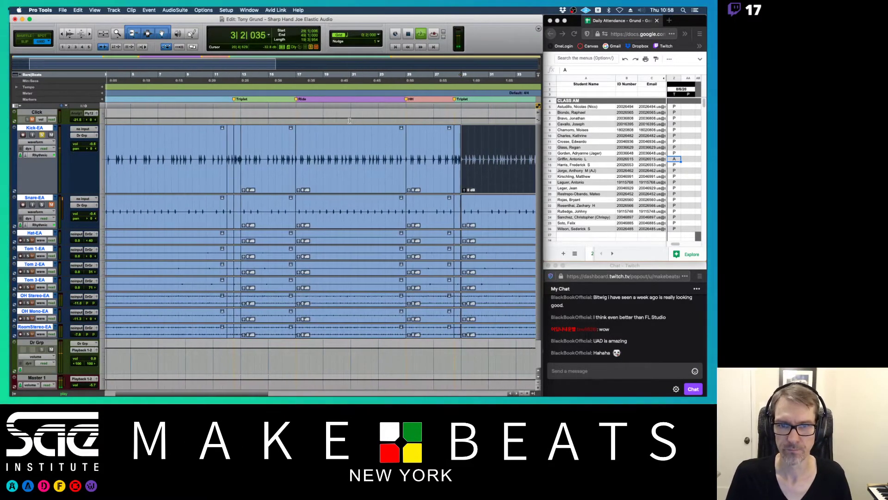
key(space)
scroll(337, 117, right, 3)
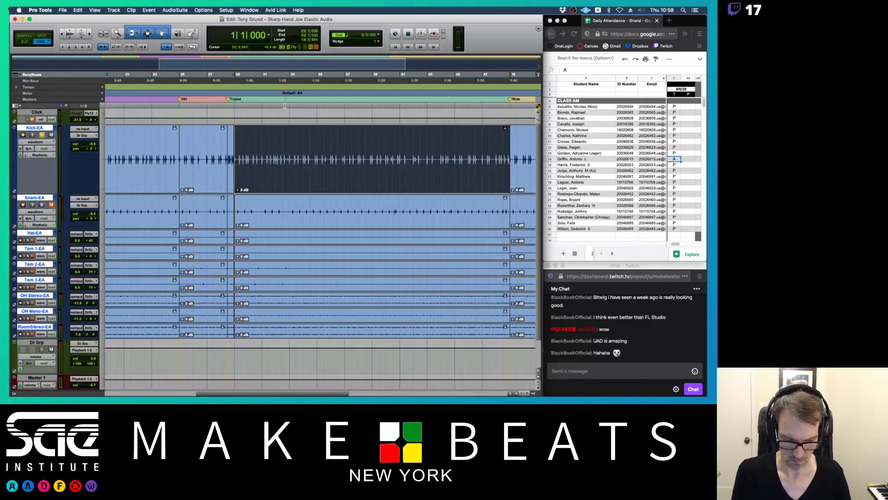
key(space)
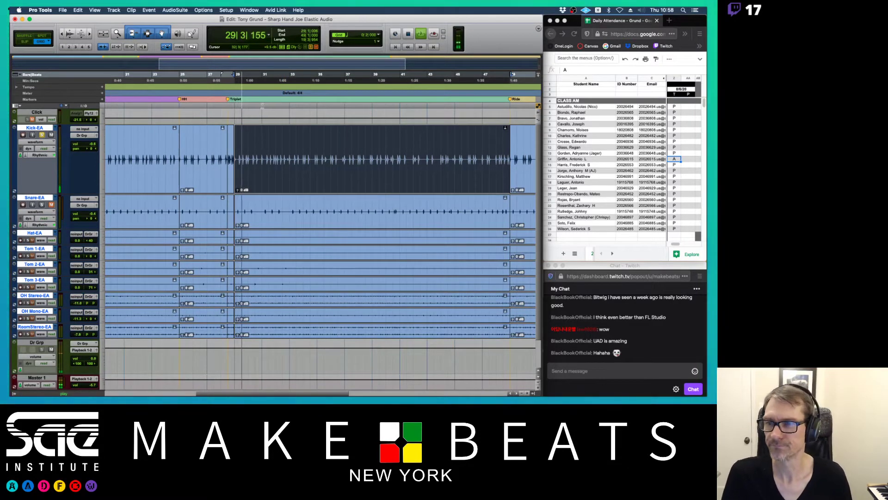
click(91, 143)
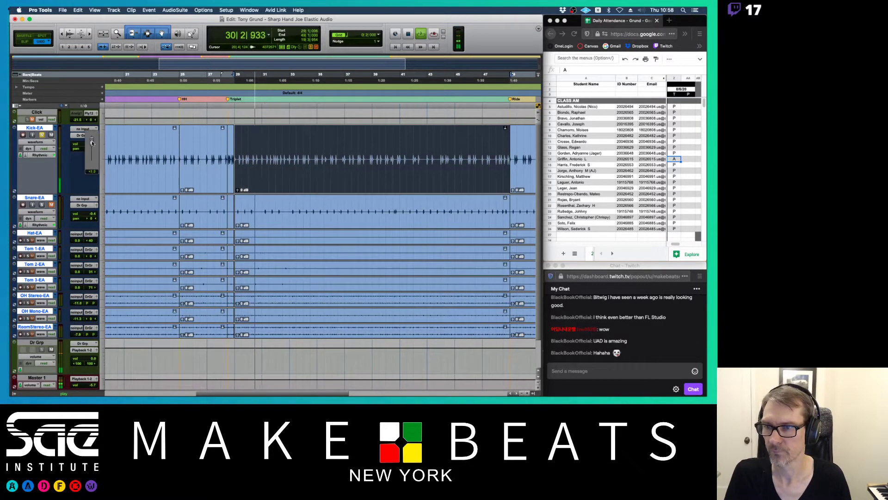
drag(92, 143, 92, 140)
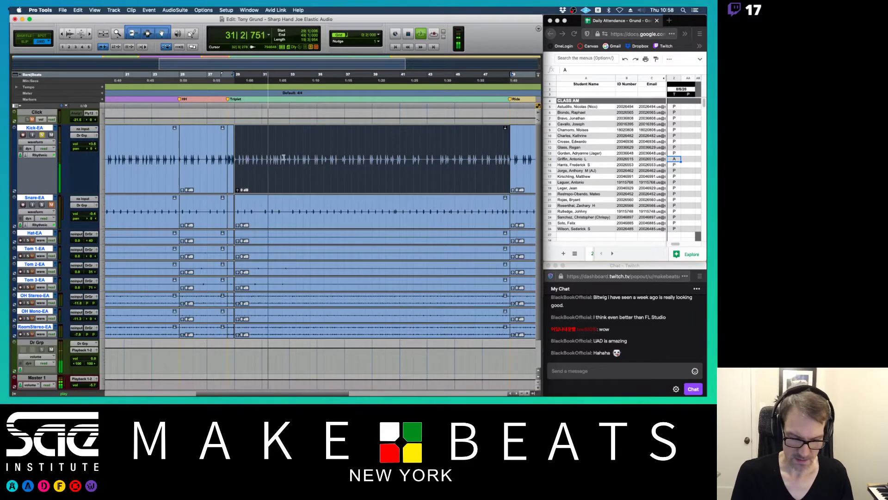
Step: Stop playback and set Edit Window Scrolling to No Scrolling
key(super+bracketright)
key(super+bracketright)
key(super+bracketright)
key(space)
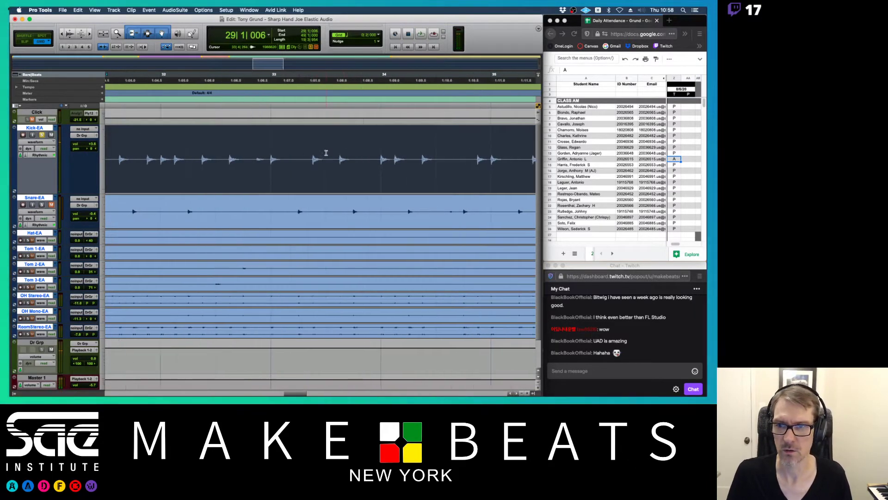
click(202, 10)
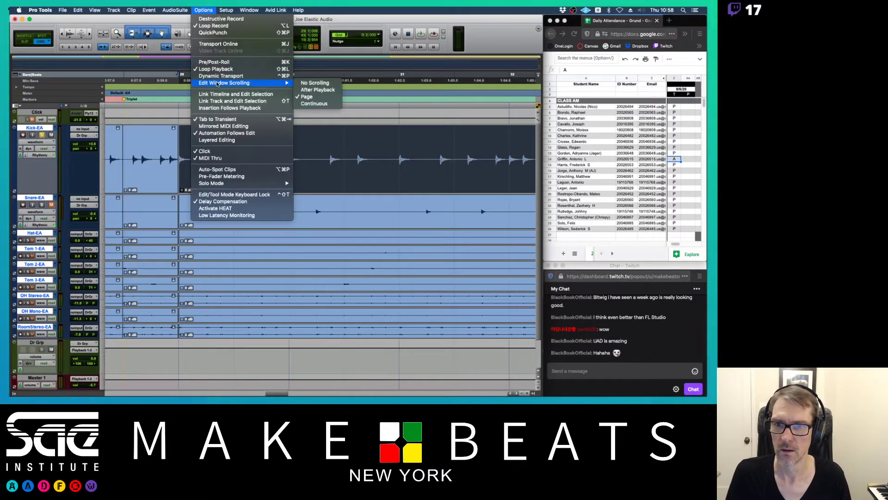
mouse_move(291, 84)
click(326, 82)
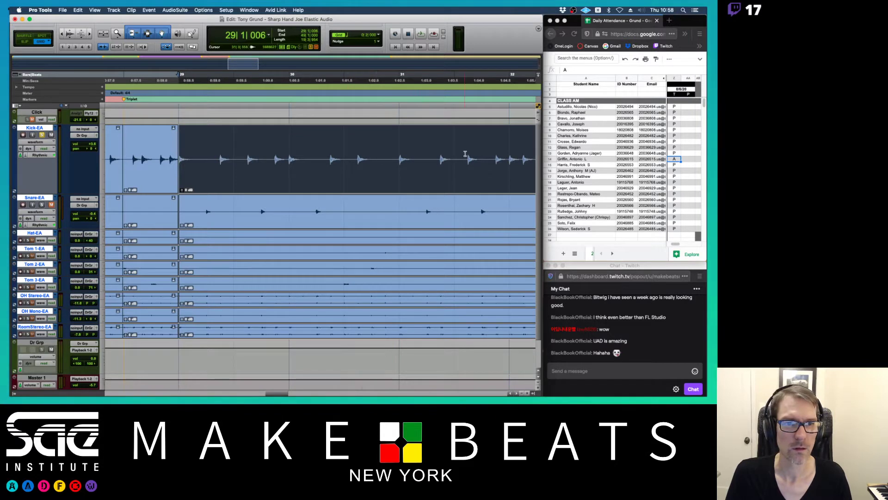
Step: Split the Kick-EA clip at bar 33 and play back the four-bar clip starting at bar 29
scroll(279, 147, right, 5)
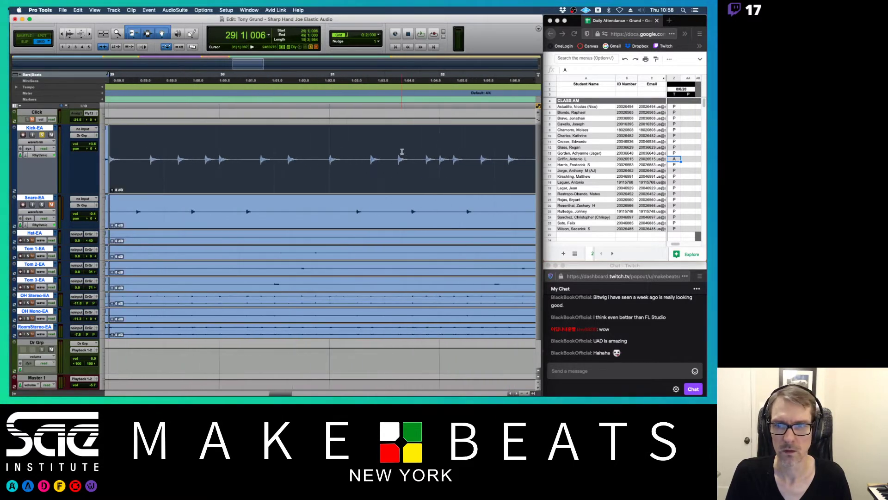
key(super+bracketleft)
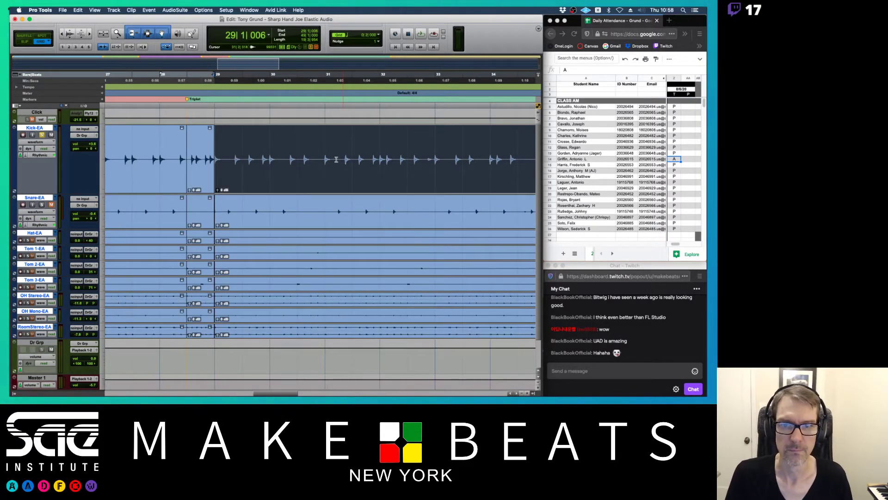
click(432, 151)
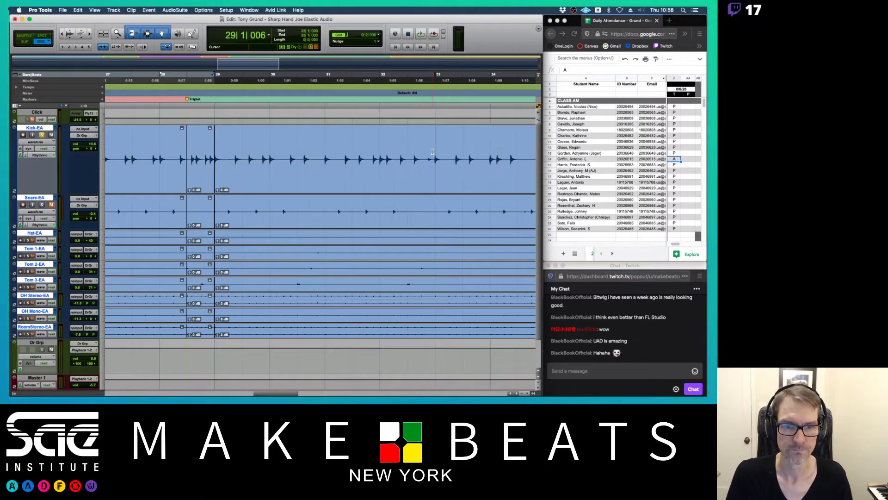
key(b)
click(370, 187)
key(space)
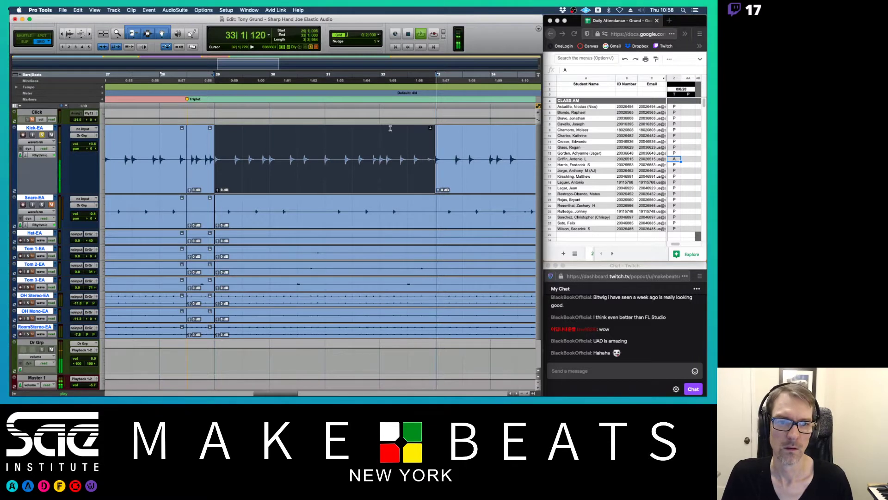
key(space)
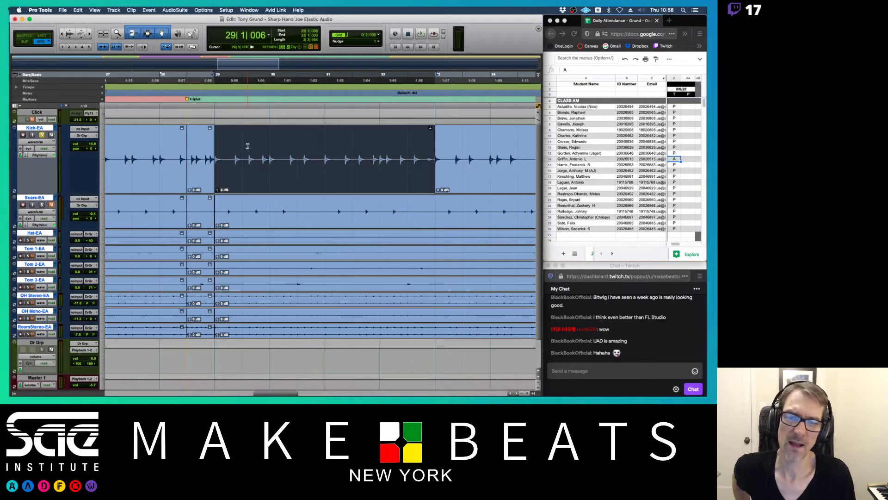
Step: Separate bar 30 of the Kick-EA track into its own clip
drag(265, 151, 315, 154)
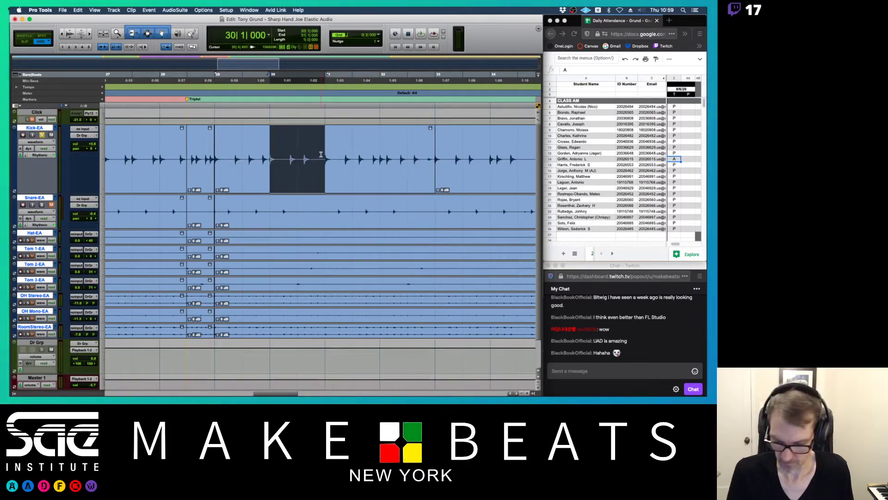
key(super+e)
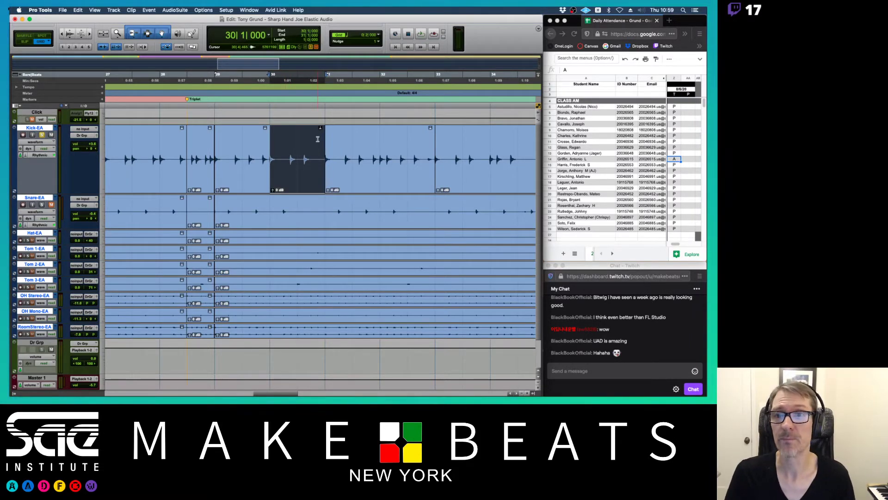
key(super+Tab)
key(super+Tab)
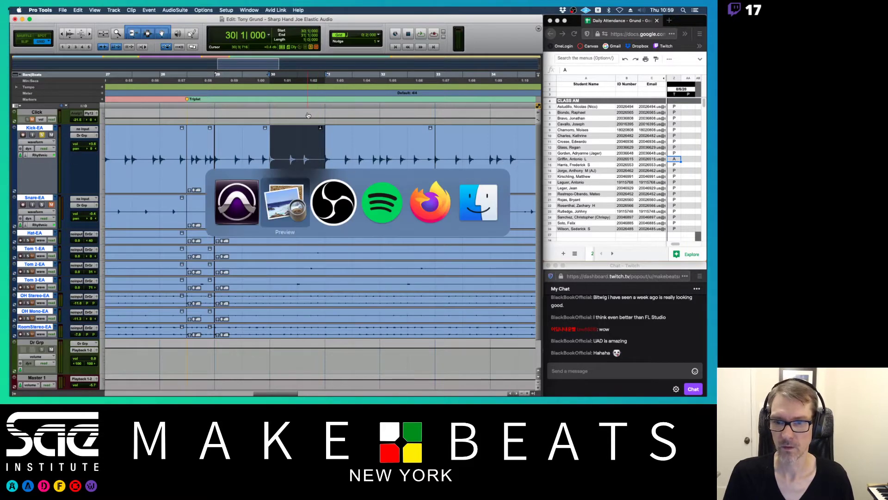
key(super+Tab)
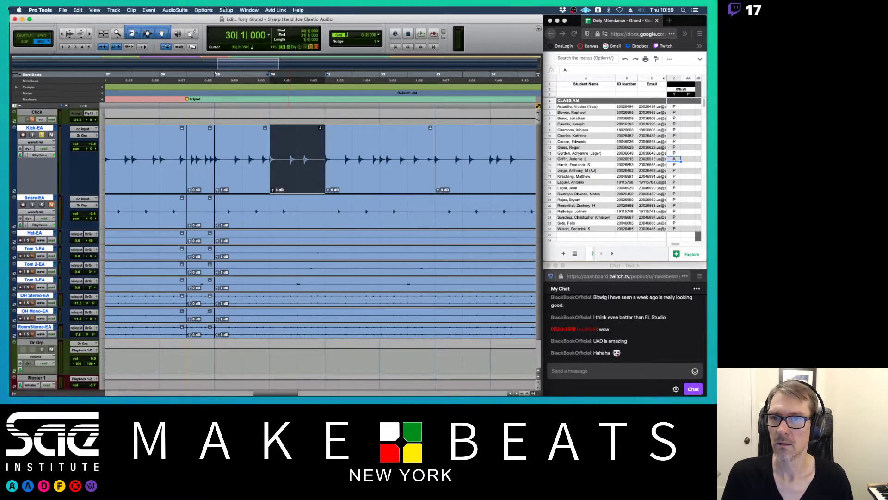
Step: Open the iZotope Trash 2 AudioSuite plug-in for the selected one-bar kick clip
click(176, 10)
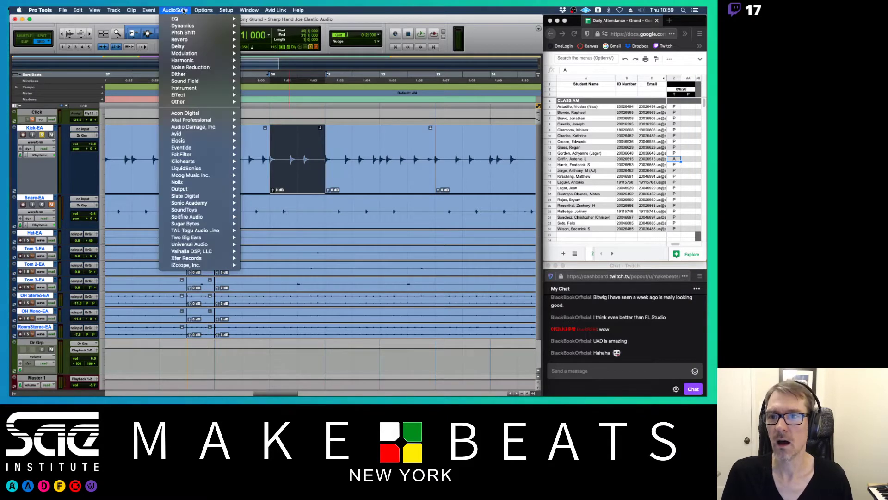
mouse_move(178, 30)
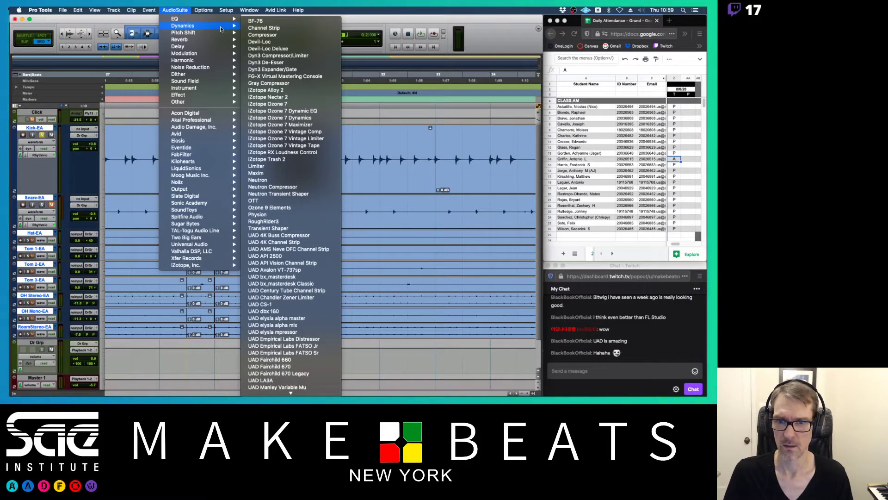
click(270, 159)
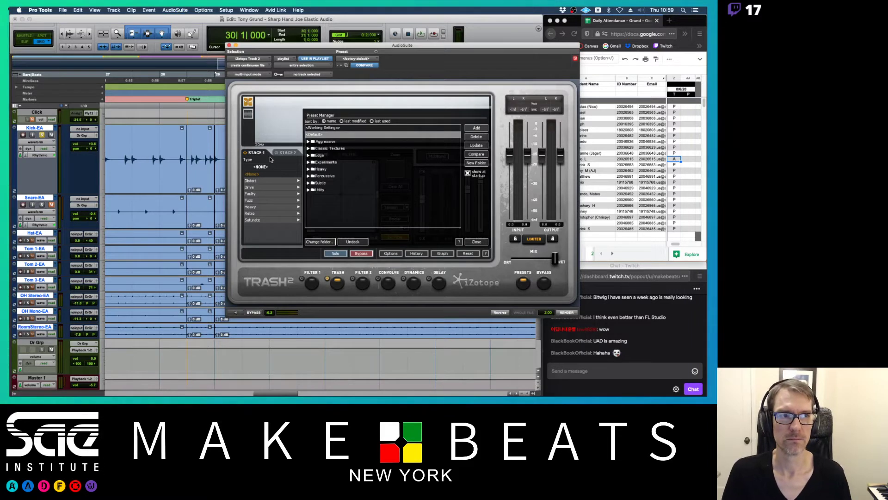
Step: Preview the kick clip through Trash 2 with the Aggressive presets Bad Wiring Slam and Beat Grinder
click(308, 142)
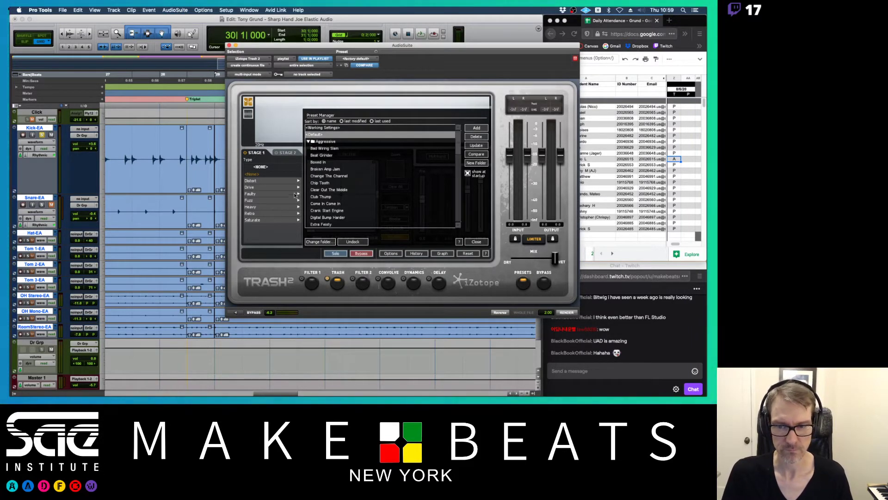
drag(381, 46, 328, 31)
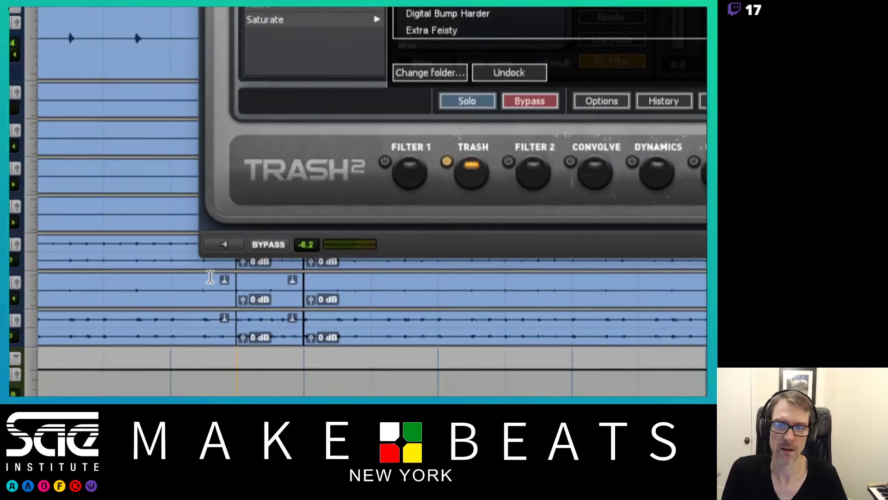
click(225, 244)
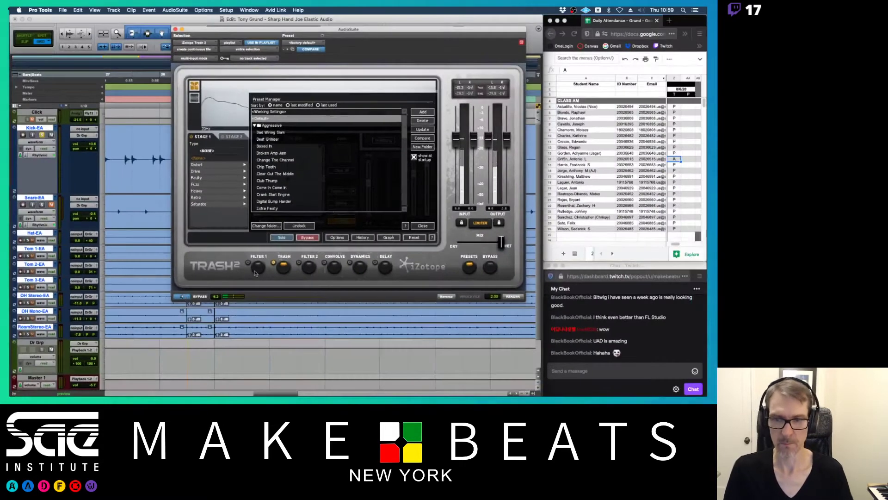
click(272, 133)
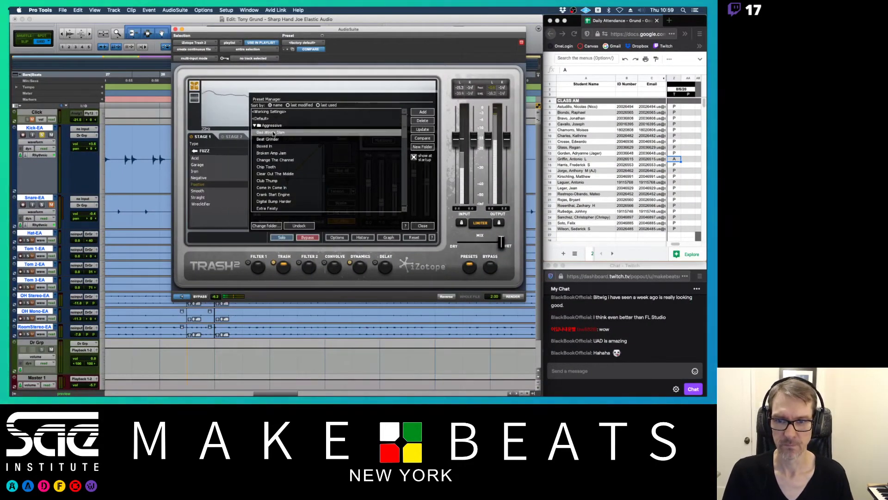
click(272, 139)
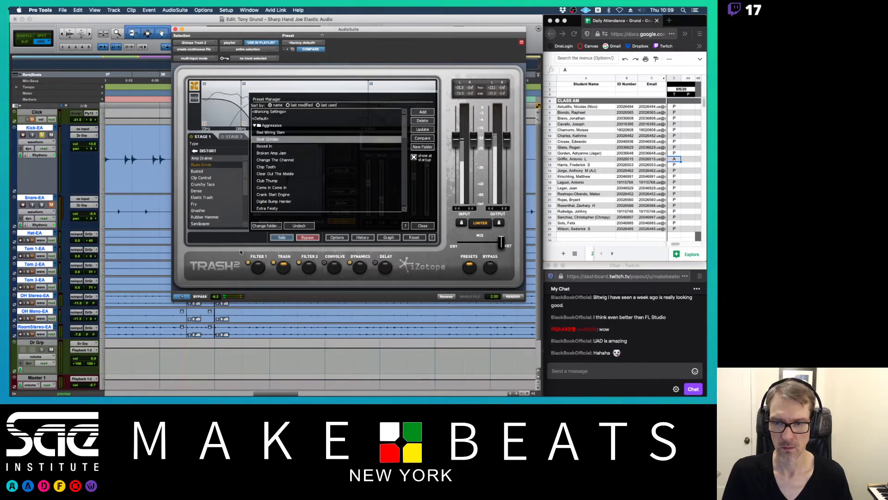
Step: Audition the Aggressive presets Boxed In, Broken Amp Jam, Change The Channel, Chip Tooth and Clear Out The Middle on the kick clip
click(266, 146)
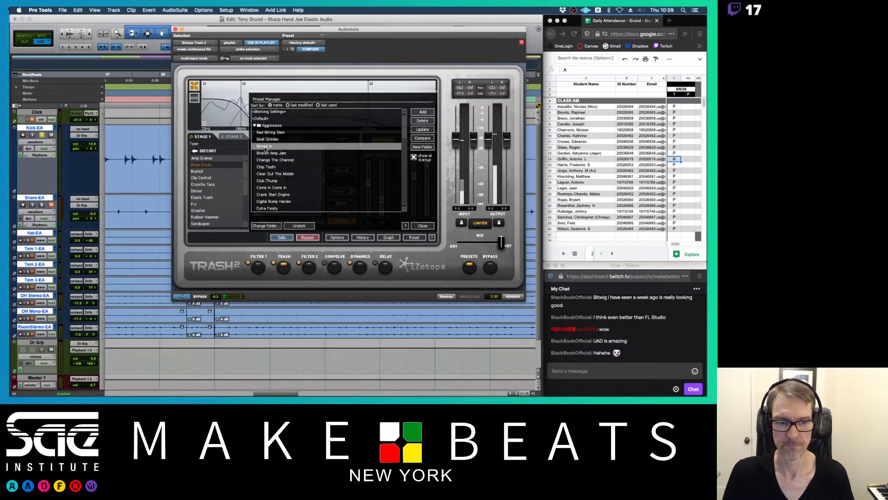
click(268, 154)
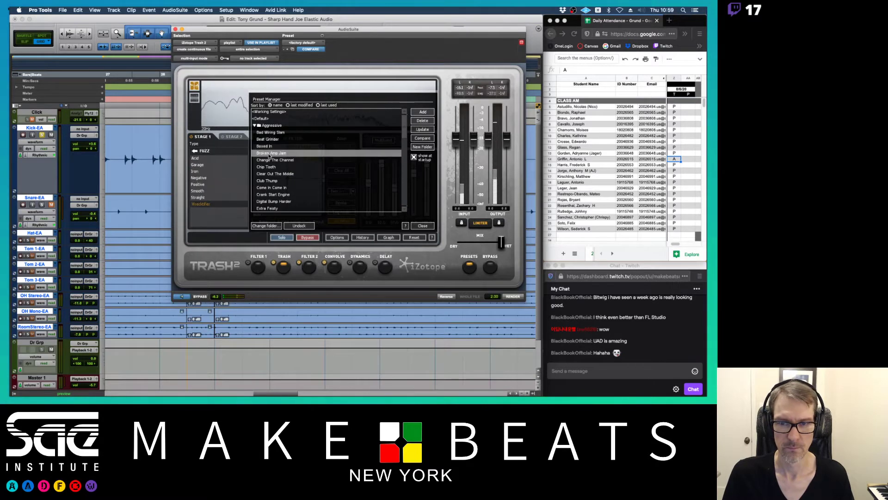
click(269, 160)
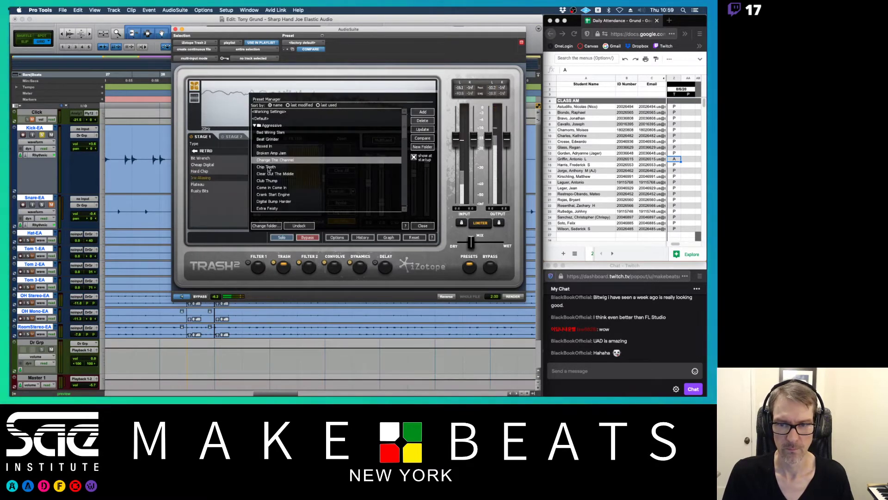
click(270, 167)
click(272, 174)
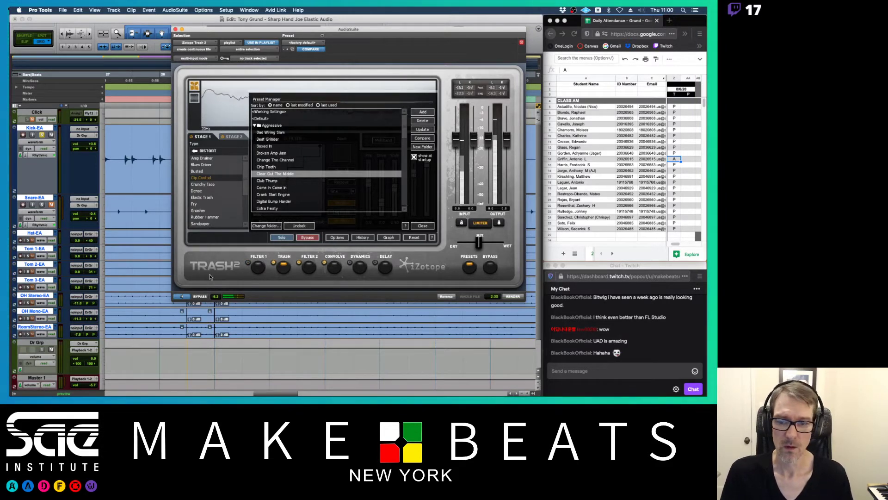
Step: Render the one-bar kick clip with the Clear Out The Middle preset and close the Trash 2 window
click(186, 295)
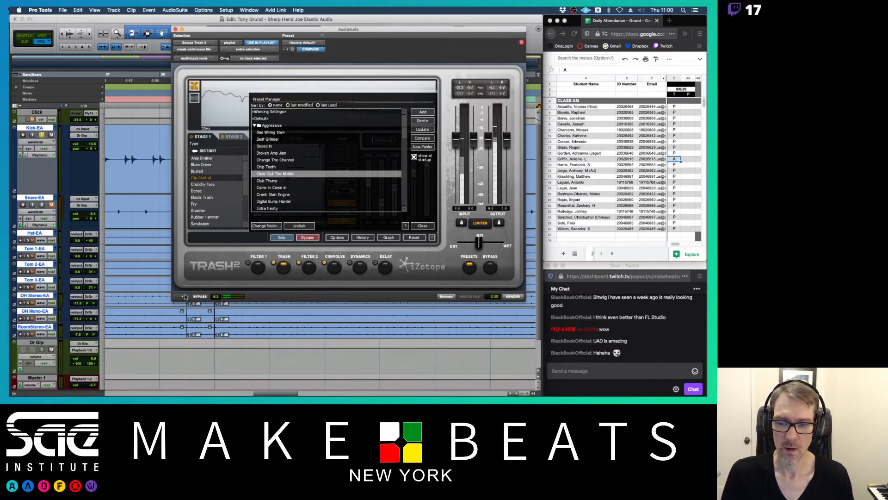
click(512, 297)
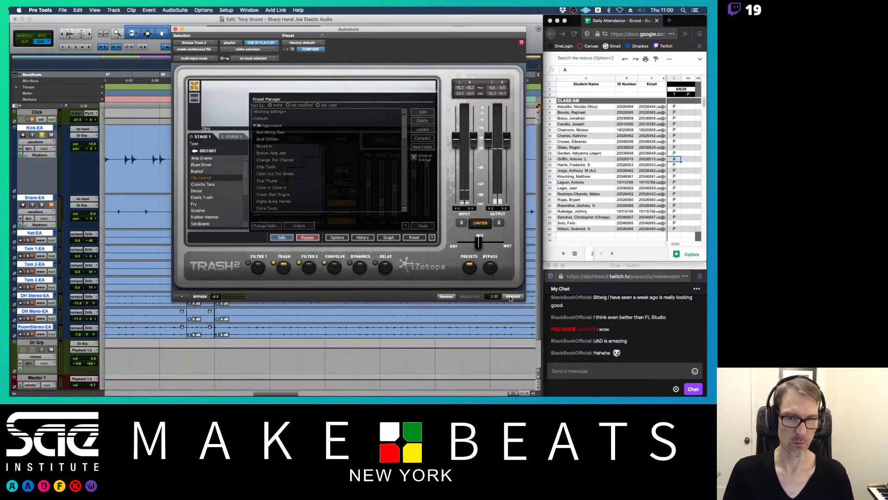
drag(303, 30, 384, 244)
click(258, 243)
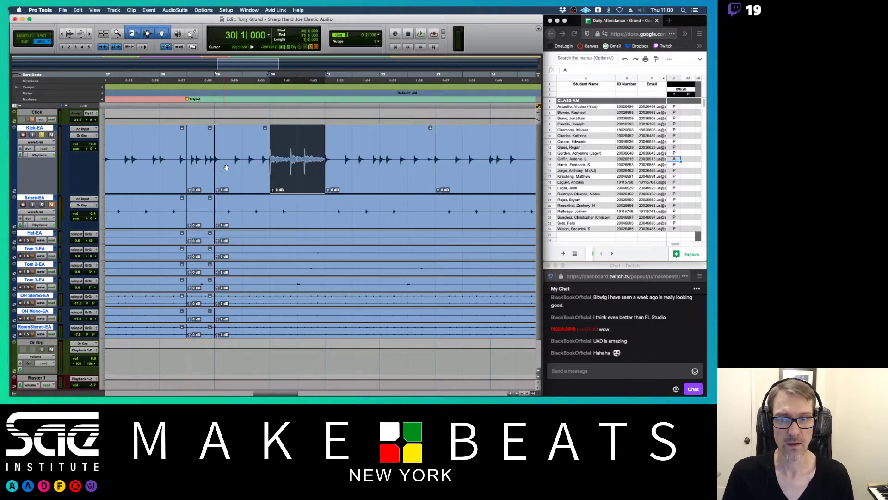
Step: Play back the Kick-EA track from bar 29 through the rendered distorted bar
click(215, 79)
key(space)
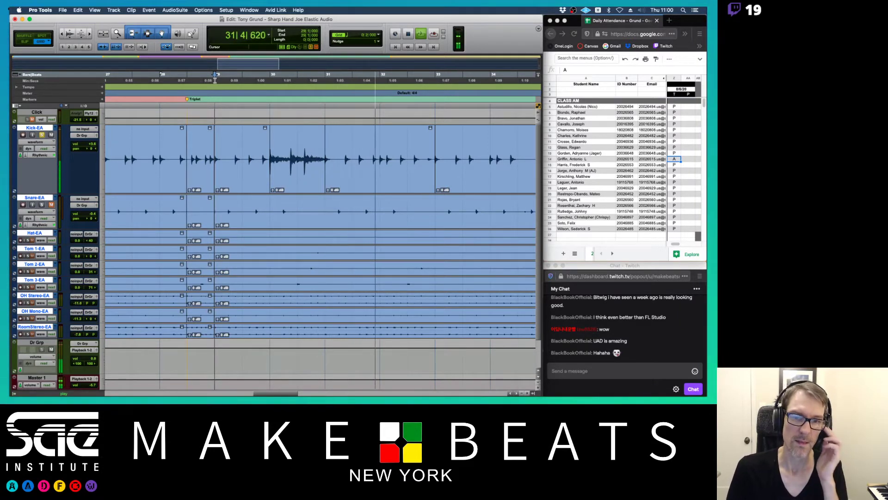
key(space)
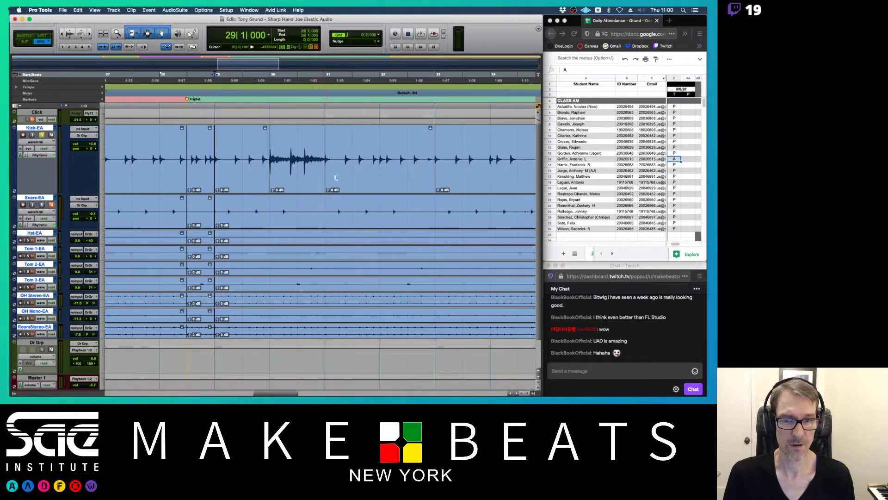
Step: Open the Xfer OTT AudioSuite plug-in for the two-bar Kick-EA clip starting at bar 31, keeping that clip in view
click(359, 180)
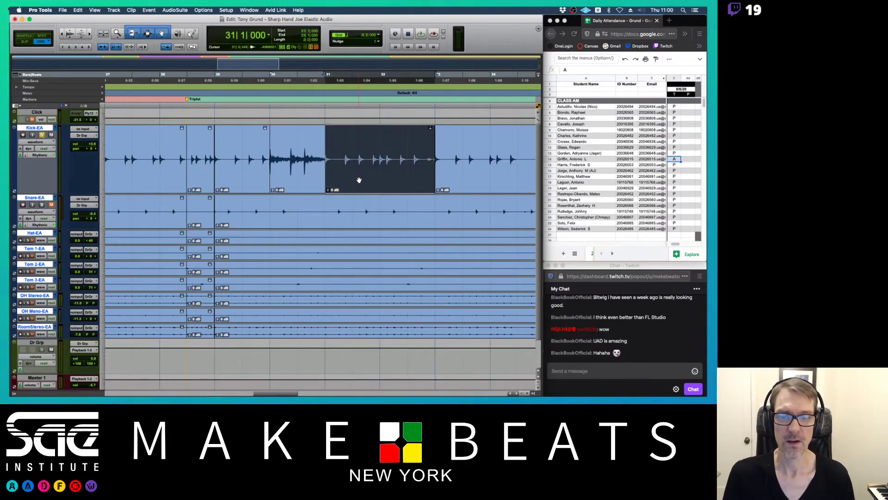
click(186, 9)
mouse_move(187, 27)
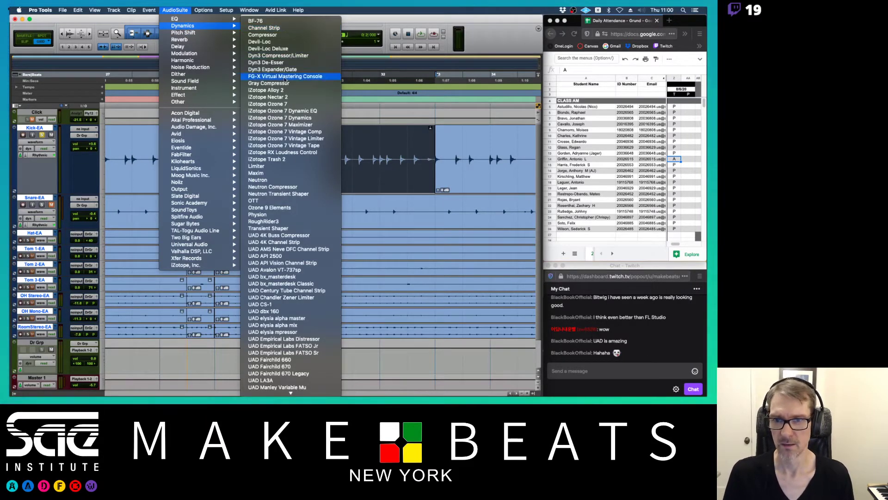
click(280, 203)
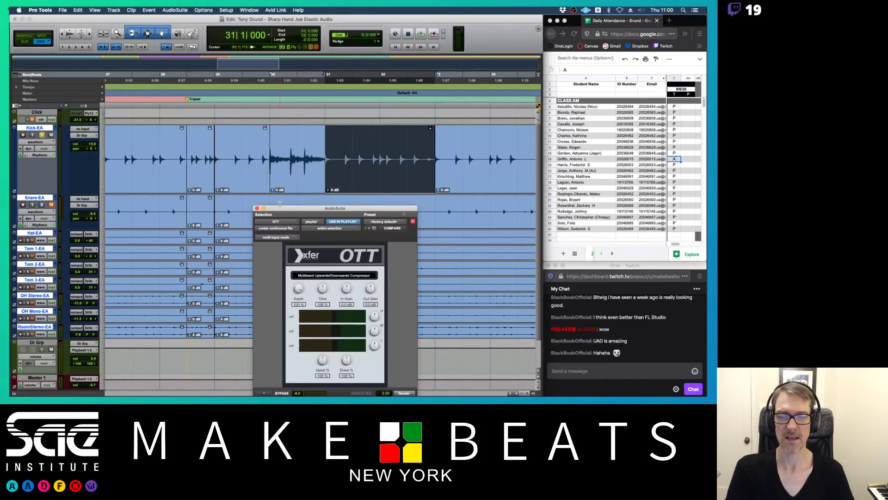
drag(312, 209, 161, 101)
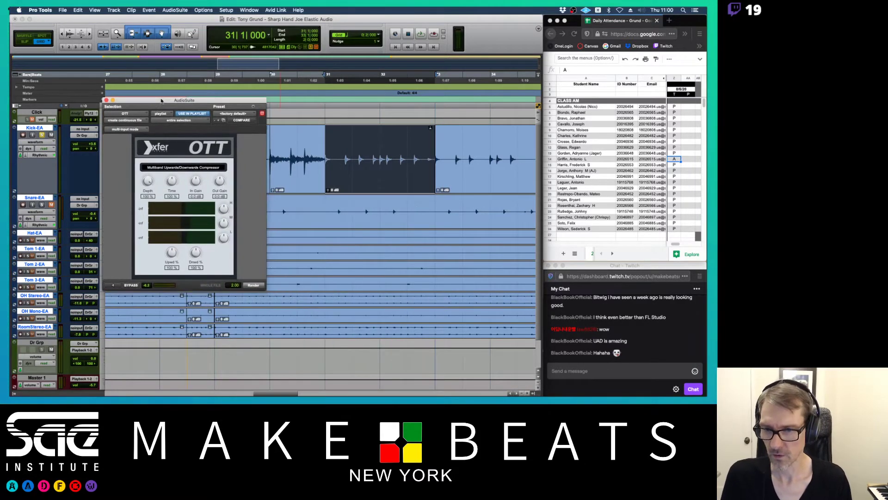
Step: Preview the kick clip through OTT and raise the In Gain to about 10 dB
click(114, 286)
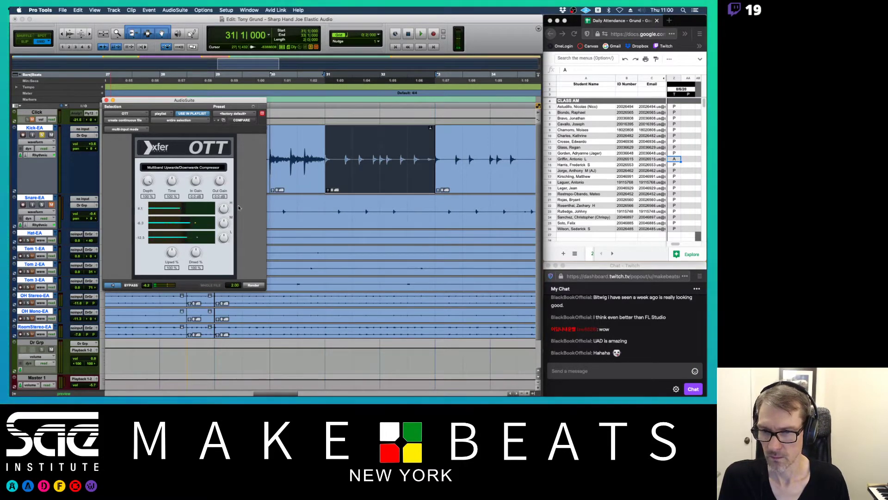
drag(224, 208, 224, 207)
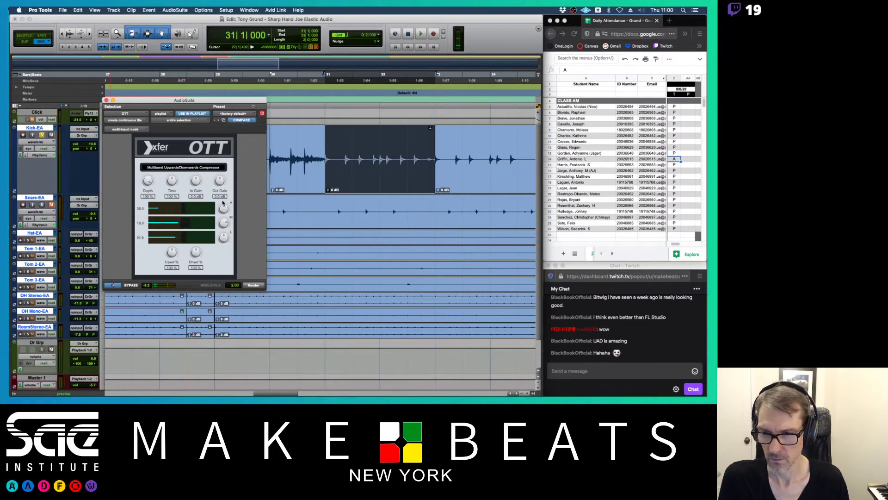
drag(198, 181, 198, 172)
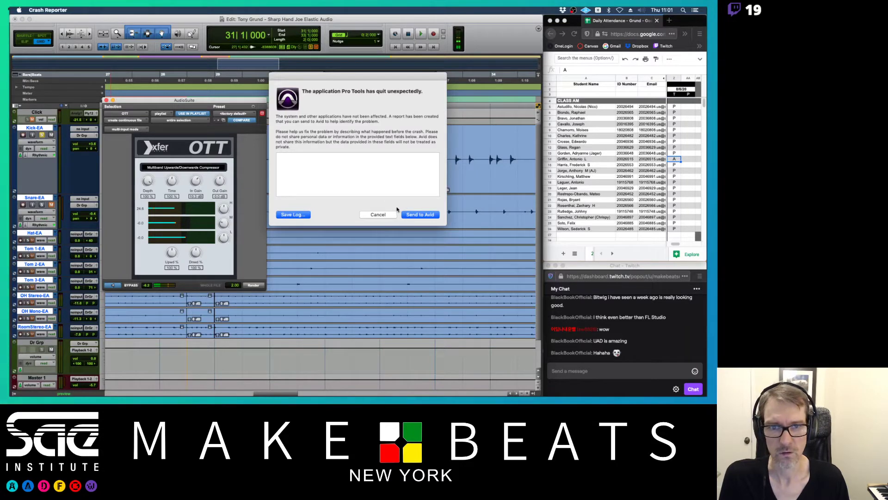
Step: Dismiss the crash report and relaunch Pro Tools, cancelling the Dashboard without creating a session
click(386, 213)
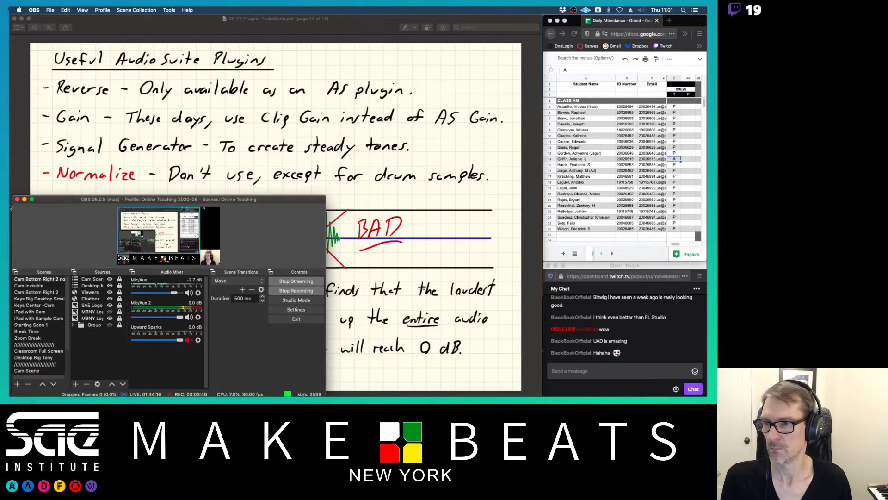
mouse_move(10, 208)
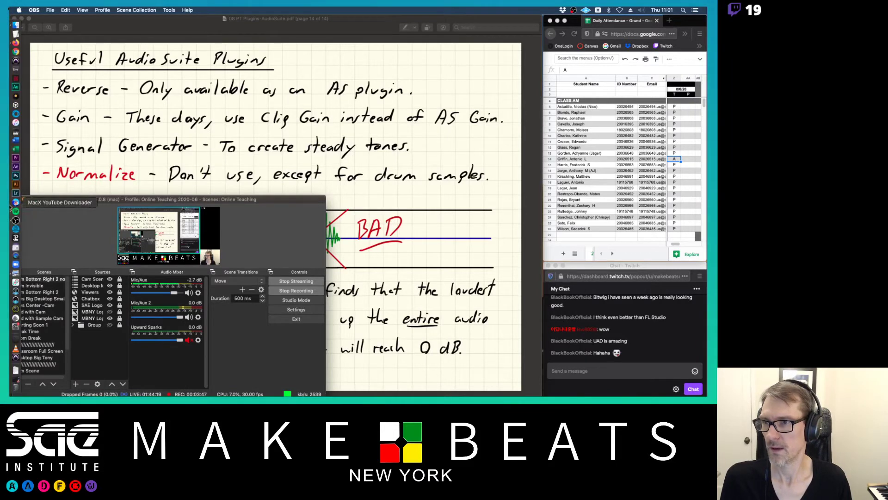
click(15, 61)
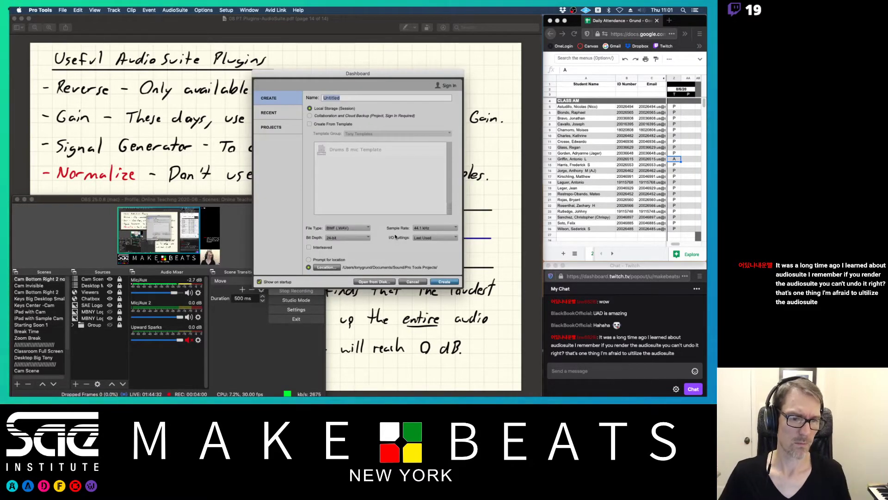
click(412, 282)
Step: Switch to Finder and open the most recent Sharp Hand Joe Elastic Audio backup from the Session File Backups folder
key(super+Tab)
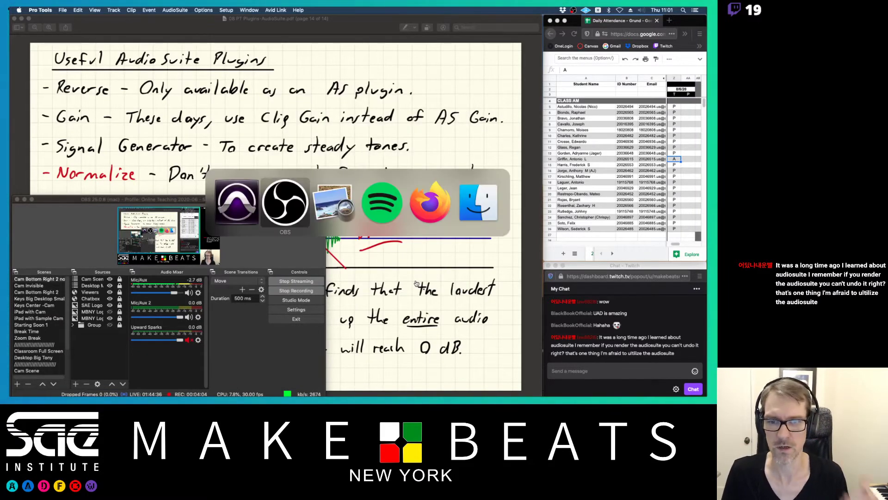
key(super+Tab)
key(super+Tab)
key(super+Tab)
key(super+Tab)
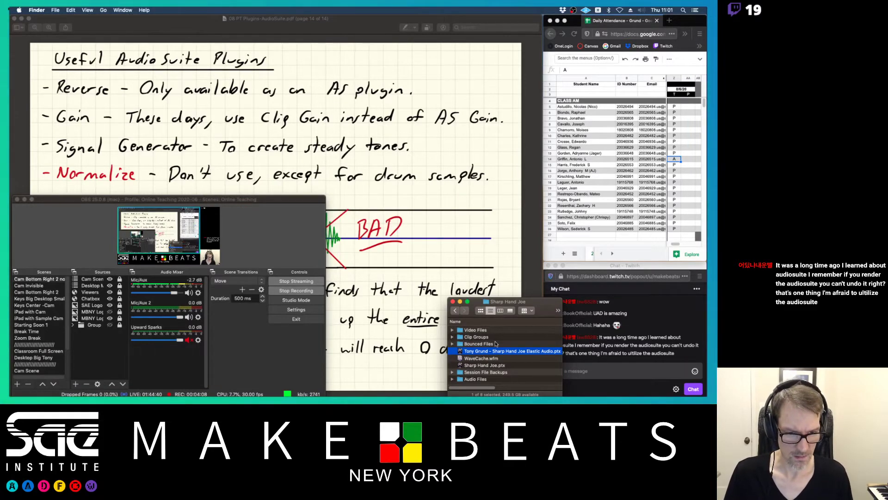
double_click(482, 372)
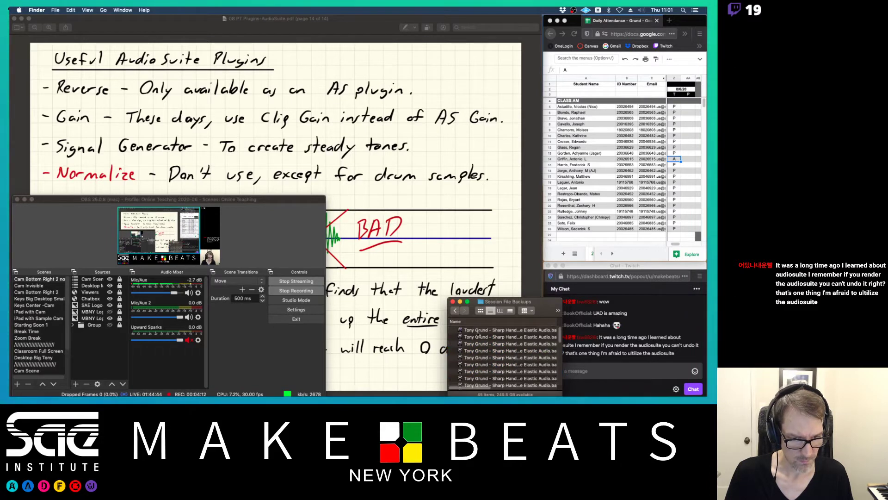
scroll(510, 337, right, 5)
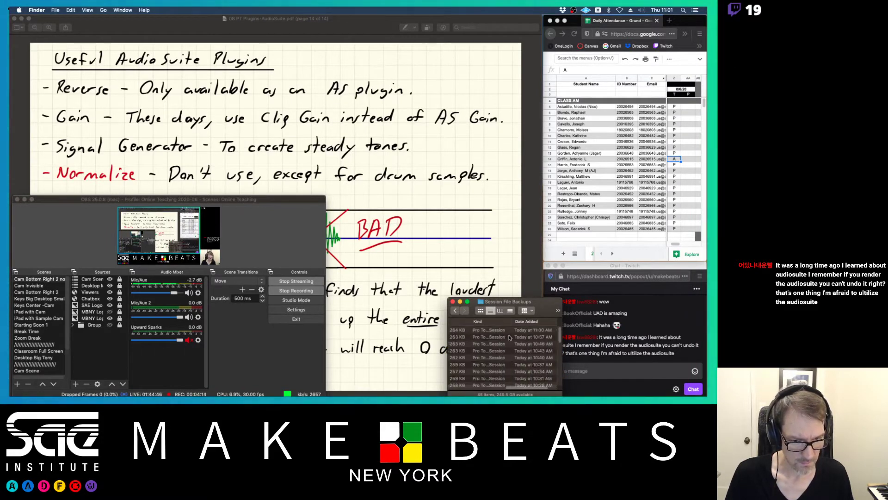
scroll(510, 337, left, 5)
click(487, 331)
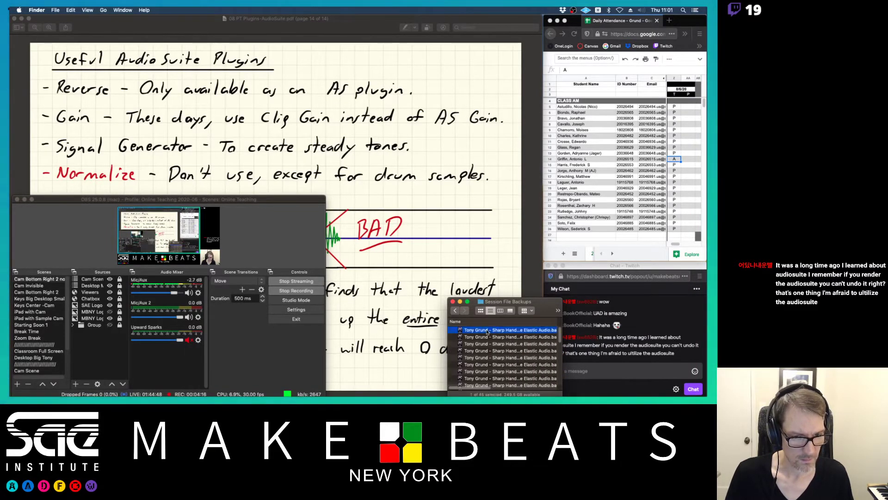
double_click(487, 330)
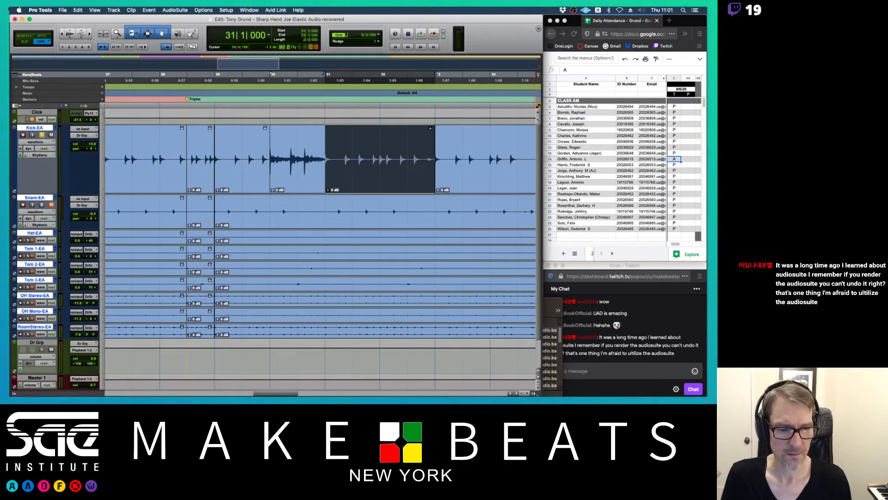
Step: Show the Clips list and widen it so that full clip names can be read
click(535, 393)
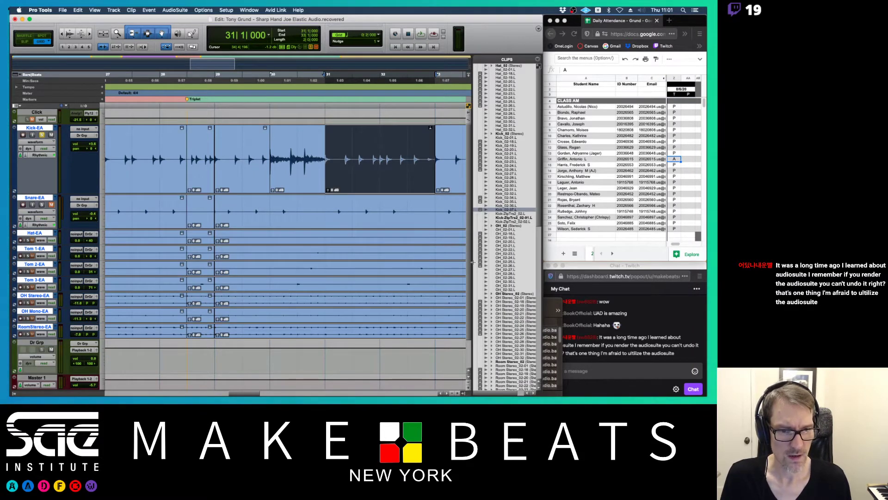
drag(472, 266, 428, 266)
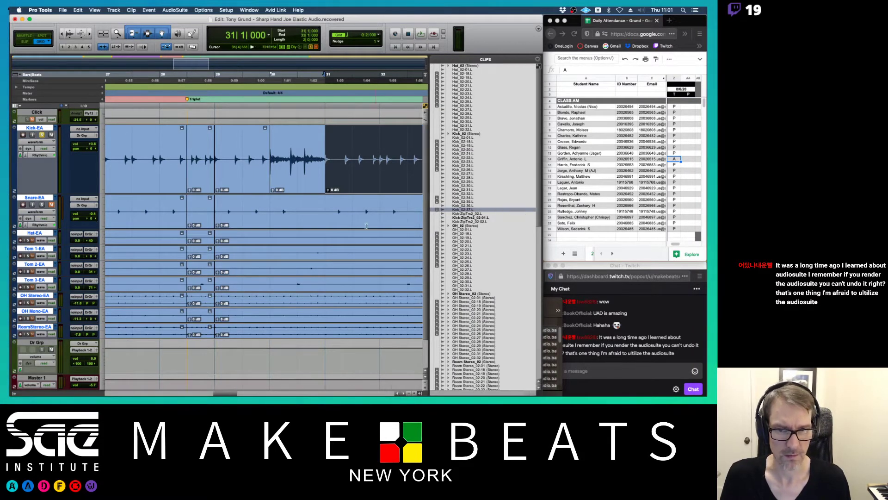
scroll(299, 154, right, 3)
scroll(299, 154, right, 2)
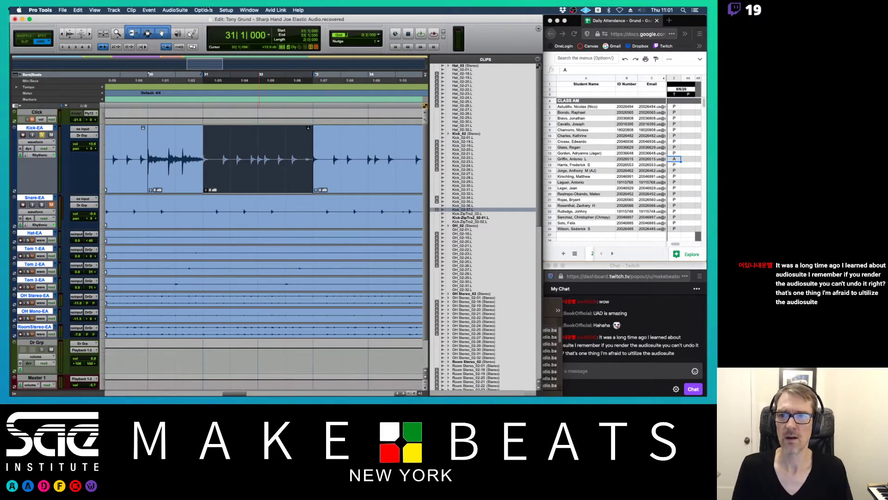
click(175, 10)
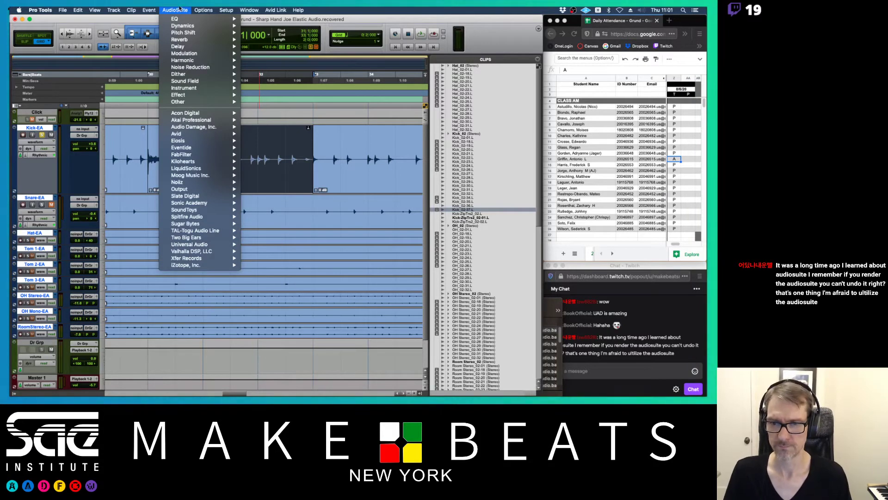
click(180, 9)
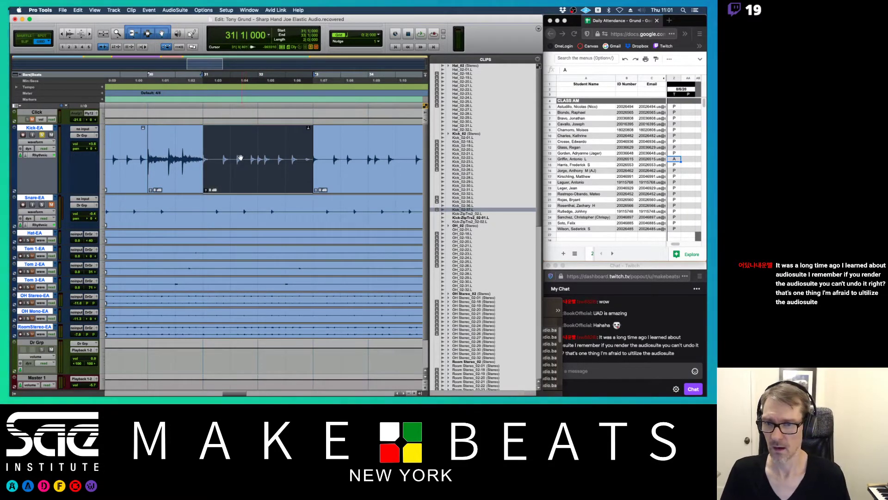
Step: Rename the selected kick clip at bar 31 to "Kick_02-37 Edit"
double_click(248, 183)
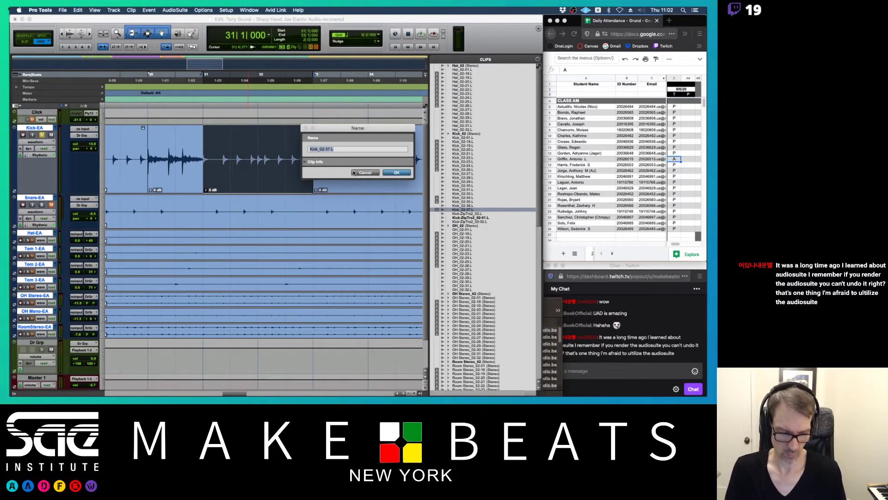
key(Right)
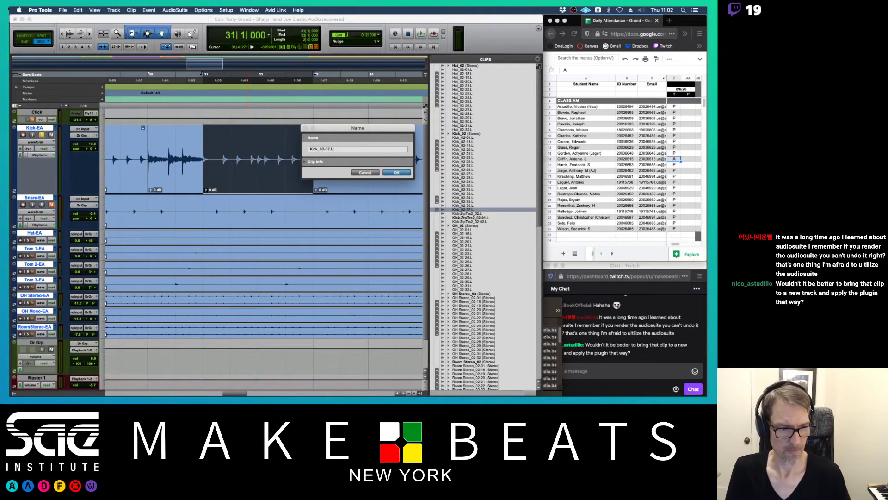
click(576, 268)
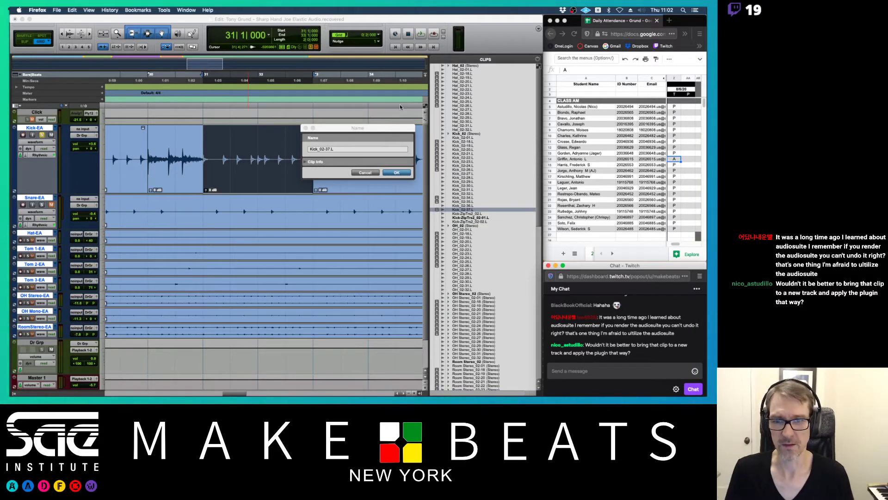
drag(346, 132, 308, 200)
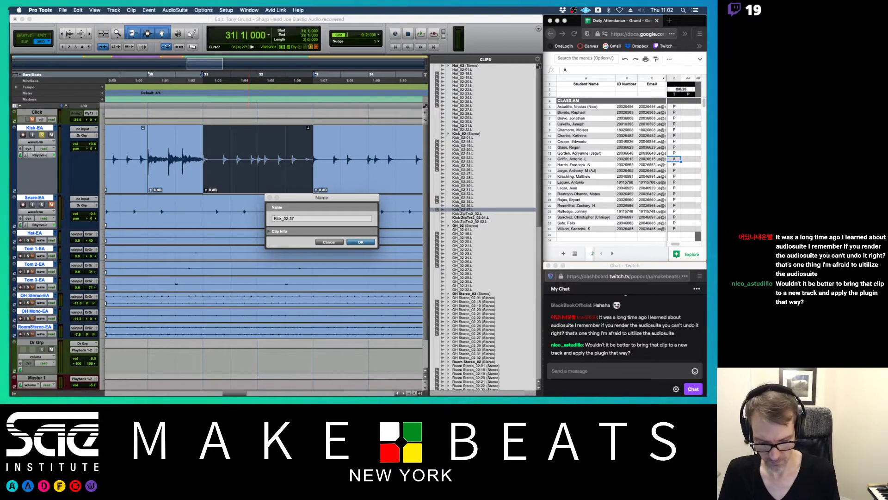
text(Edit)
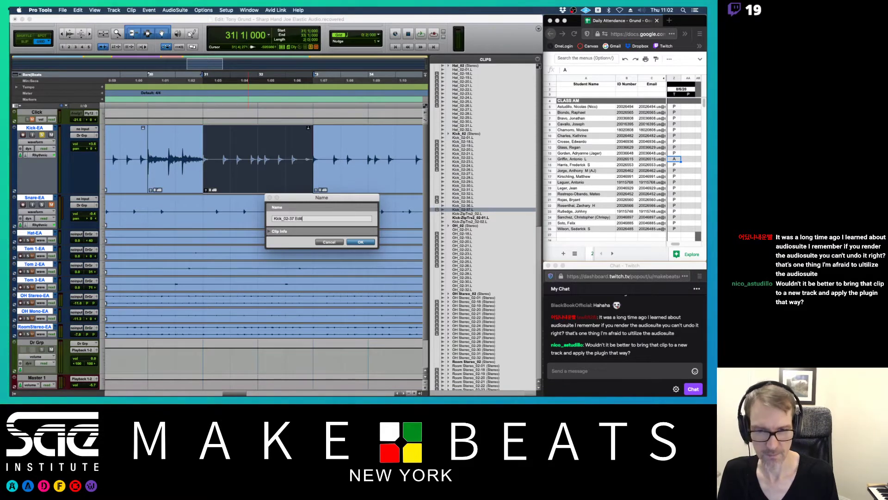
key(Return)
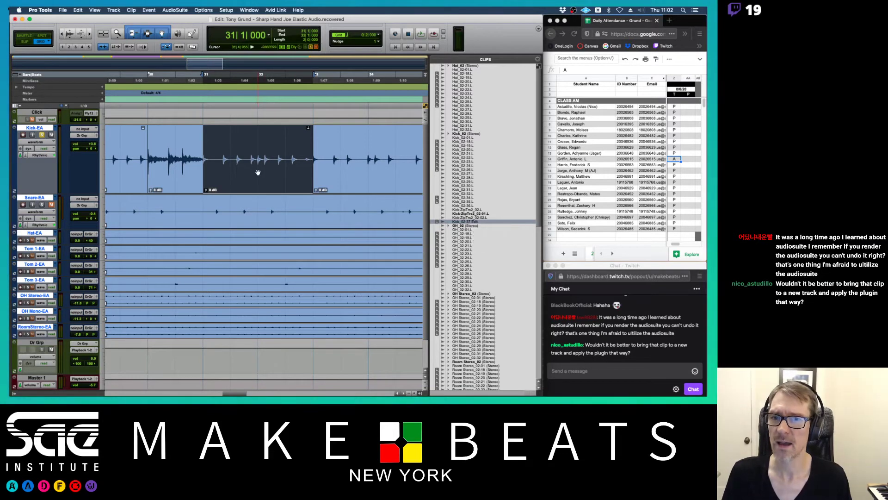
Step: Open the Channel Strip AudioSuite processor for the renamed kick clip and start its preview
click(187, 8)
mouse_move(186, 27)
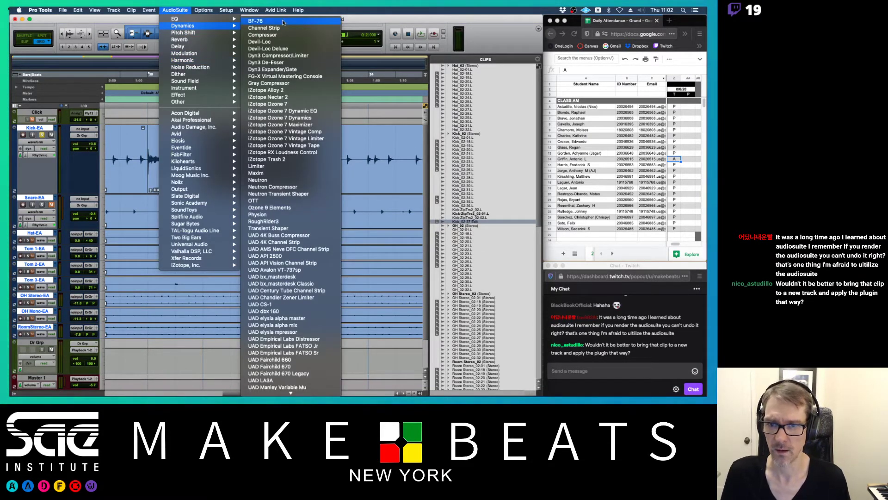
click(280, 28)
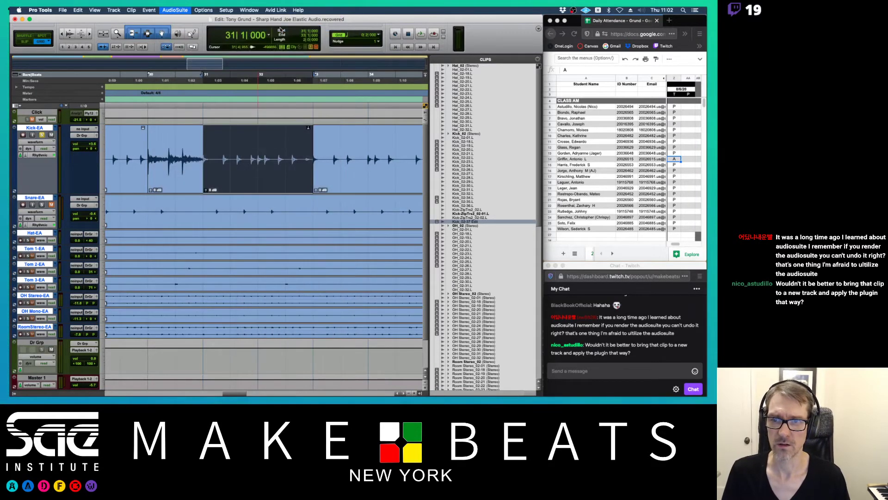
drag(325, 45, 161, 94)
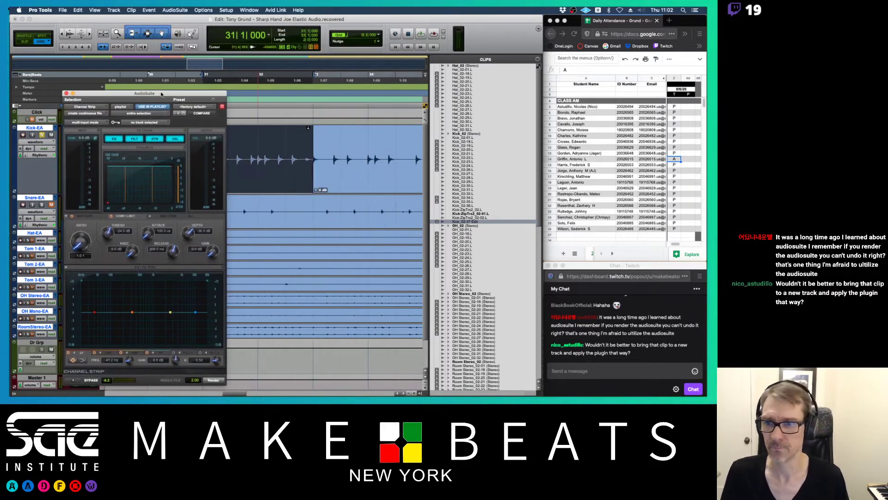
click(71, 382)
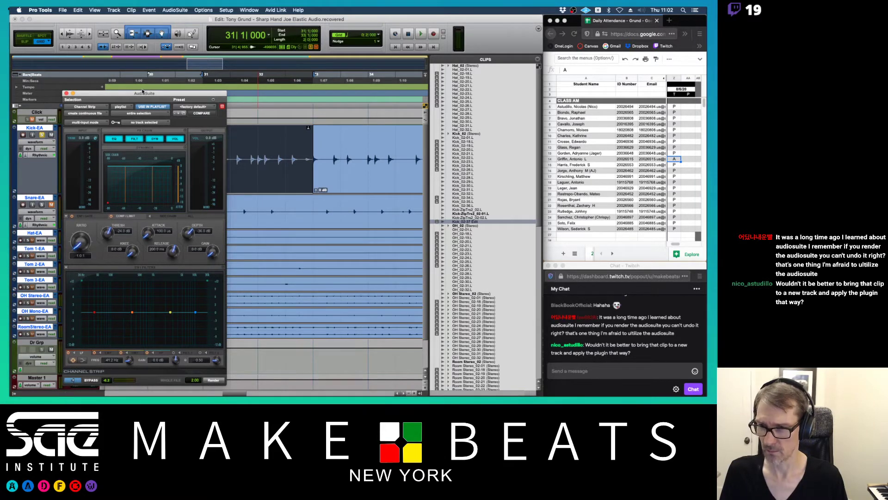
Step: Audition the Telephone and Noisy Rock Kick presets on the kick clip
click(189, 108)
click(203, 84)
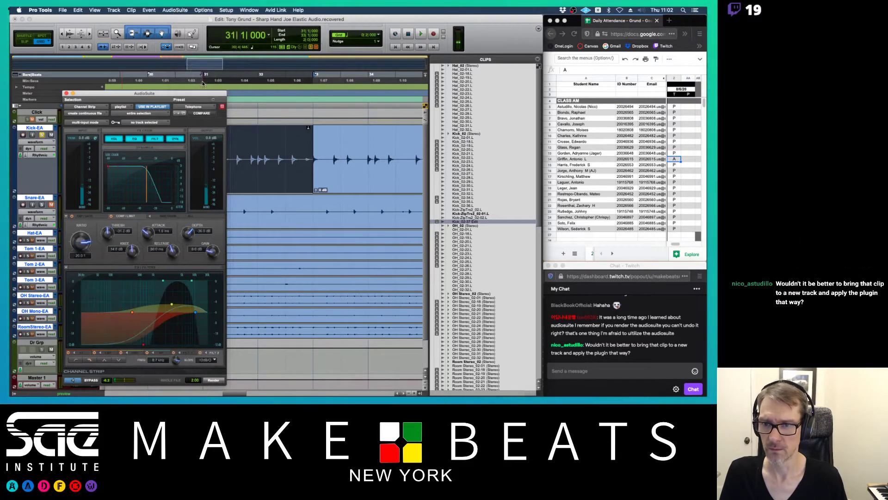
click(184, 109)
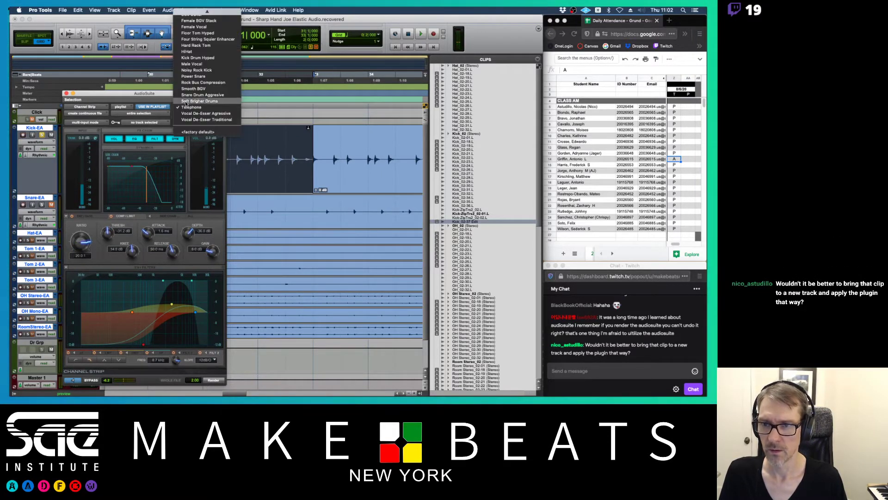
click(202, 73)
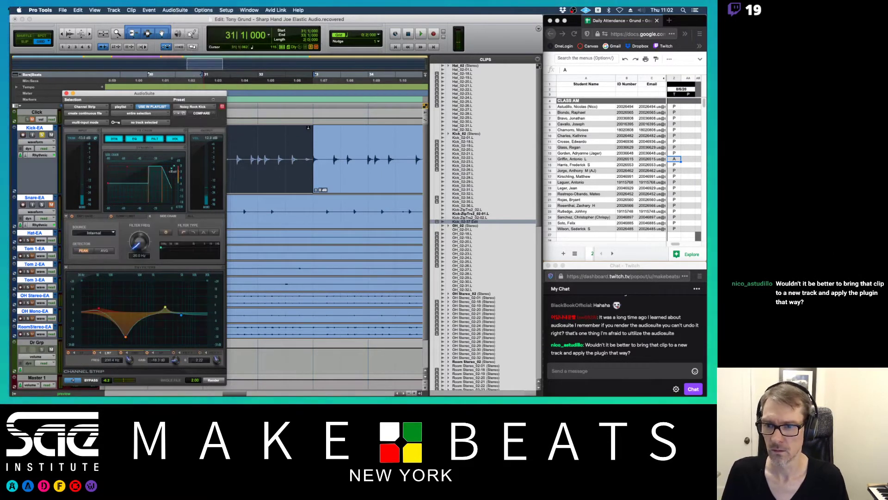
Step: Load the Boomy Floor Tom preset, render it onto the kick clip and close the AudioSuite window
click(191, 107)
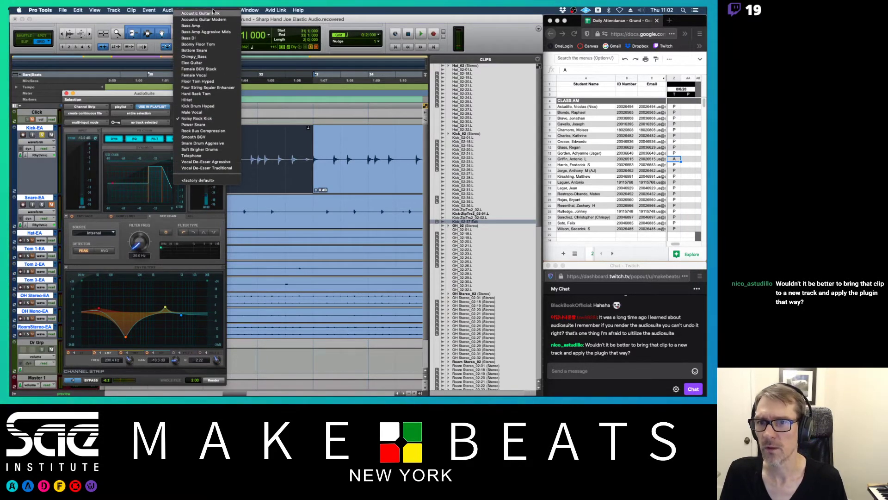
key(Escape)
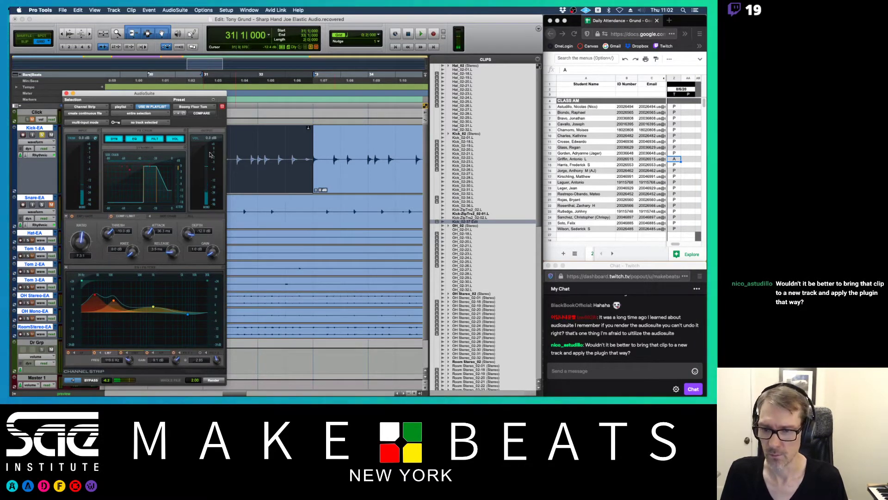
click(213, 380)
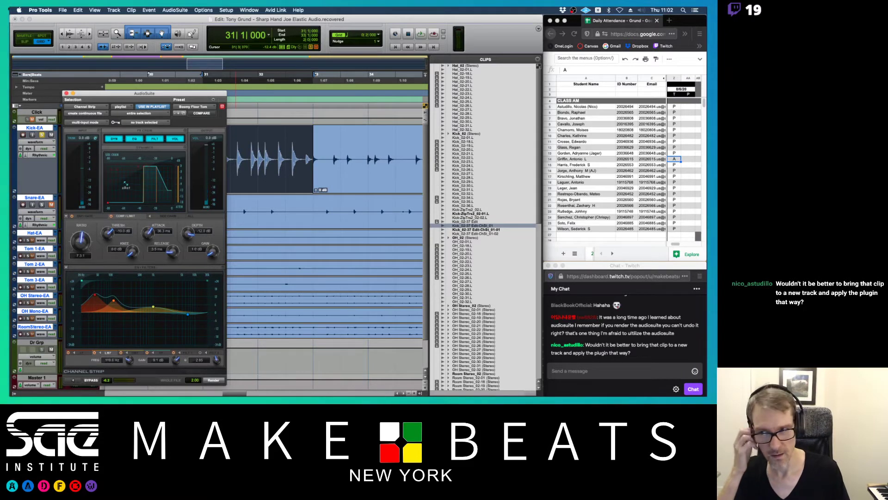
click(66, 93)
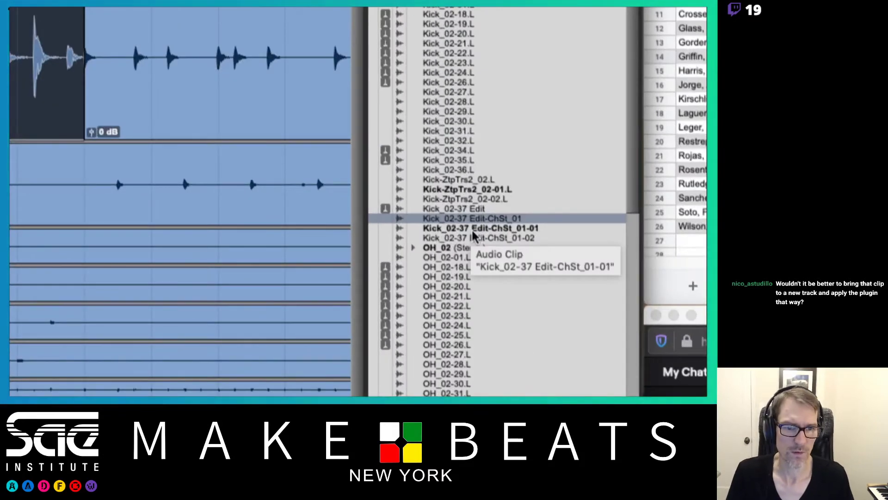
Step: Compare the rendered clip Kick_02-37 Edit-ChSt_01-01 with the source clip Kick_02-37 Edit in the Clips list
click(473, 230)
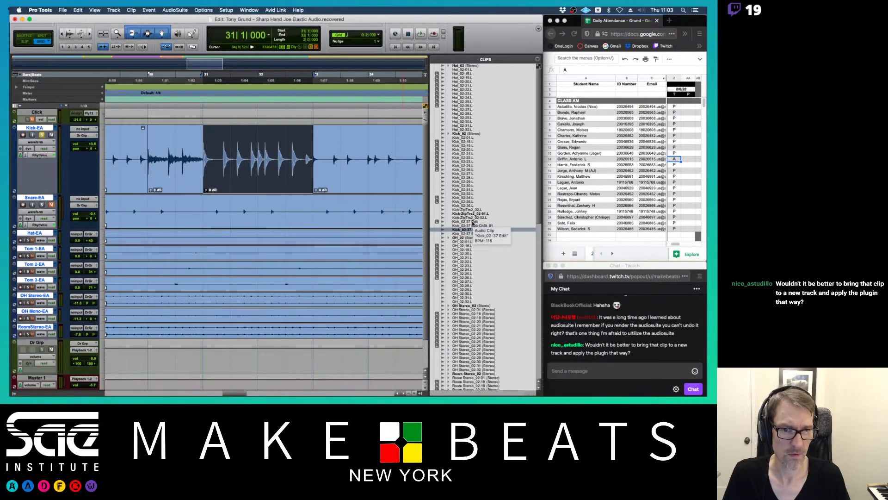
click(473, 222)
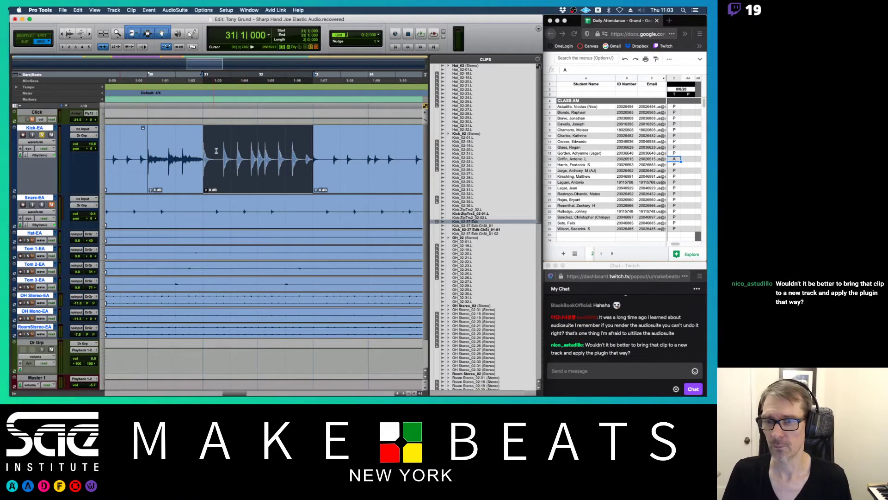
Step: Restore the unprocessed kick audio by extending the bar 29 clip over the processed sections, and play it back
scroll(219, 159, down, 2)
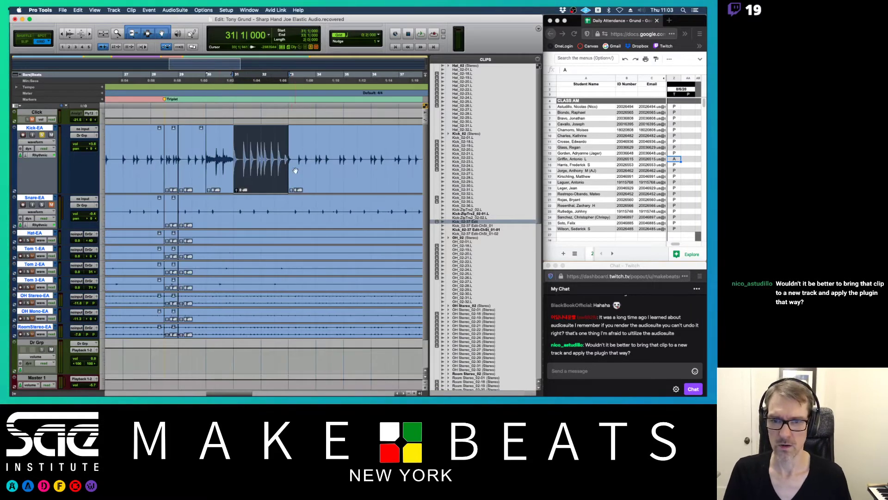
key(super+z)
key(super+z)
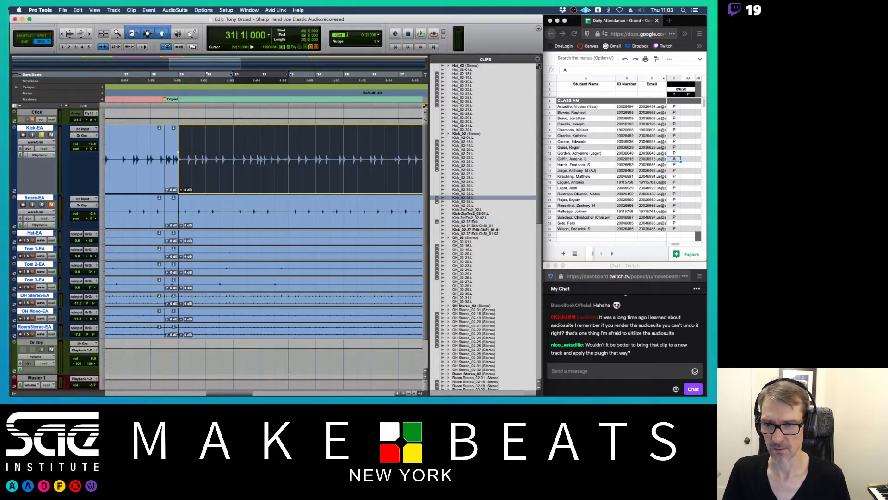
click(224, 171)
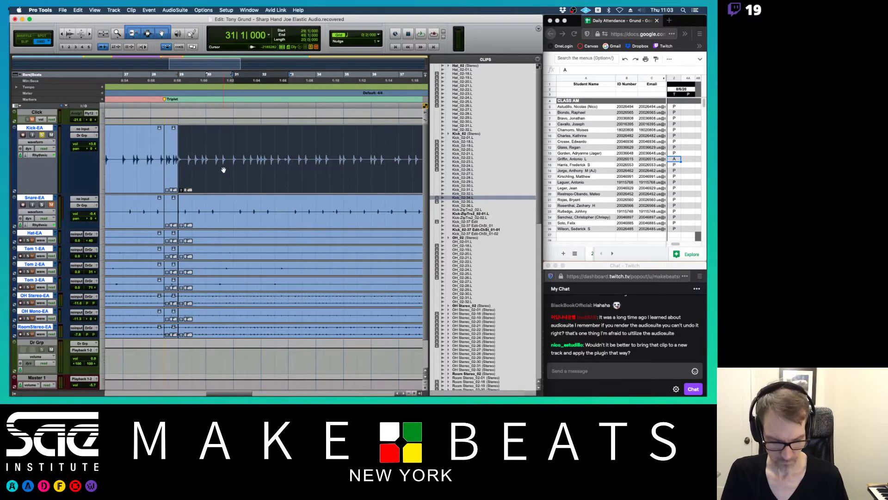
key(space)
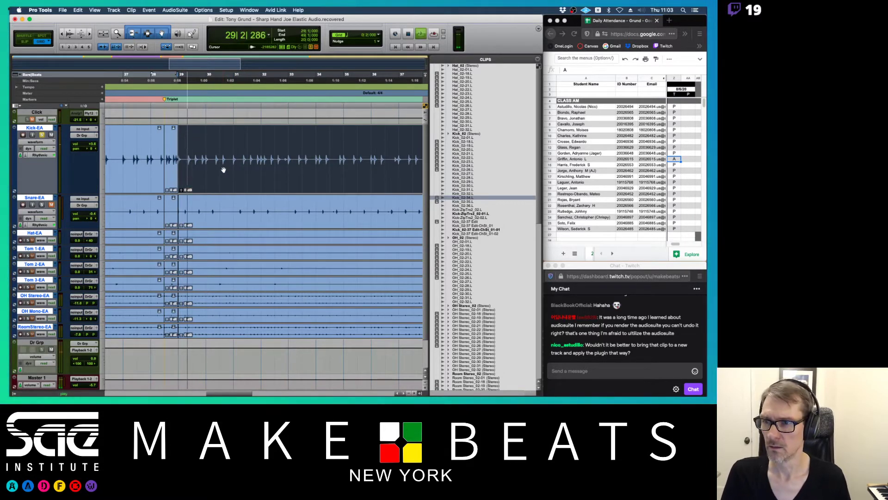
key(space)
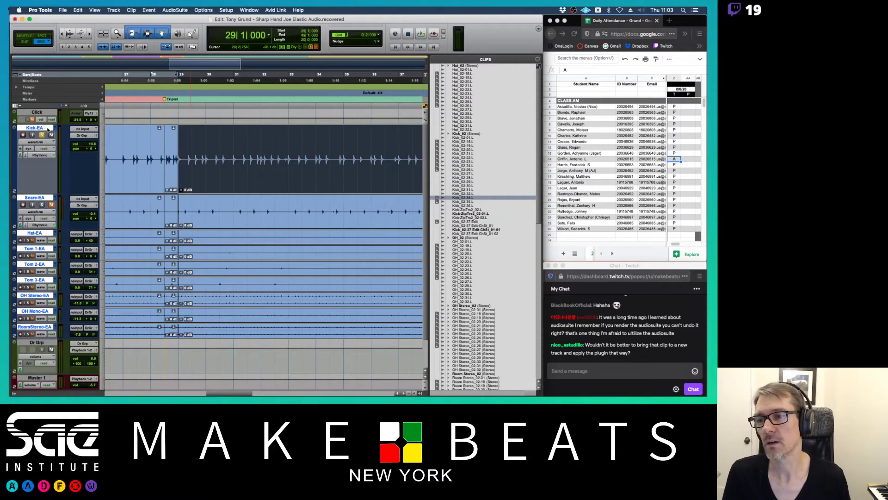
Step: Show the track and group lists and duplicate the playlists of all Drums group tracks, leaving the group disabled
click(14, 393)
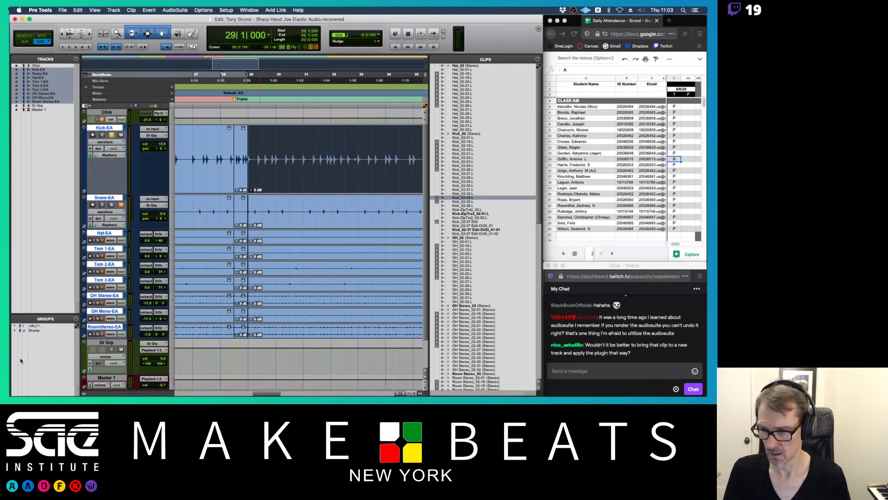
click(125, 129)
click(154, 90)
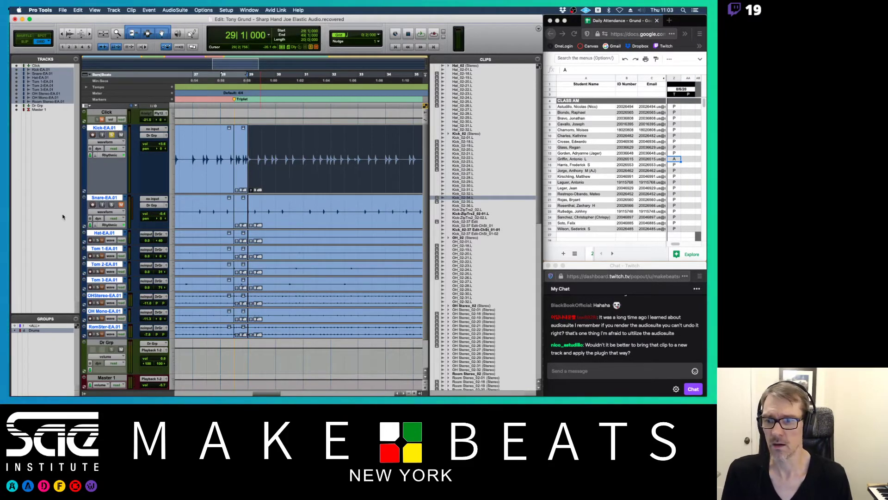
click(31, 329)
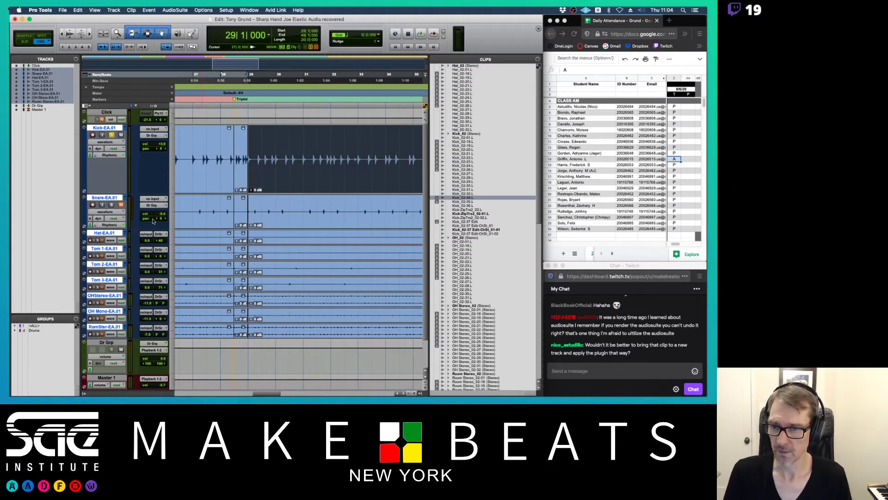
Step: Solo the snare track as well and play a one-beat-wide-or-longer selection of the snare at bar 30
key(space)
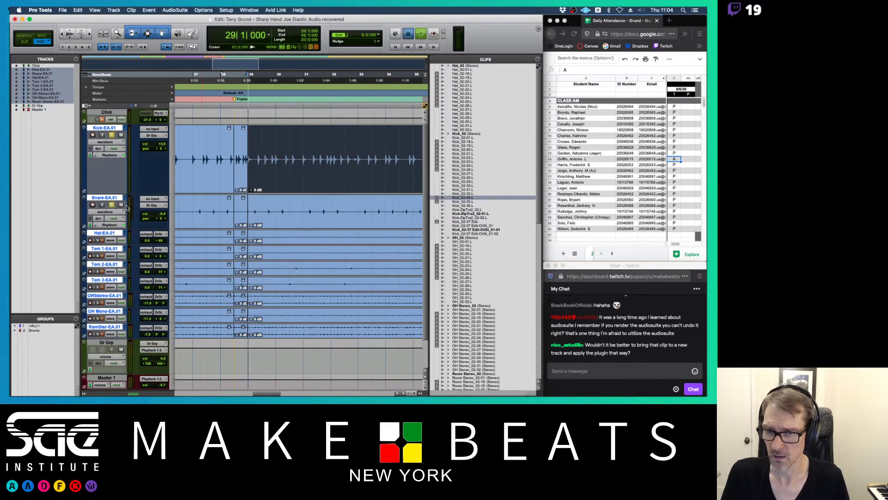
key(space)
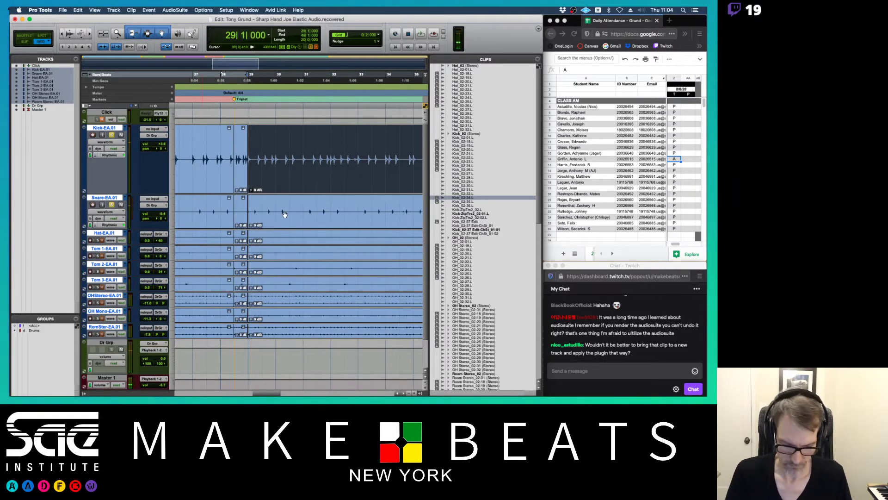
key(super+bracketright)
scroll(347, 220, right, 3)
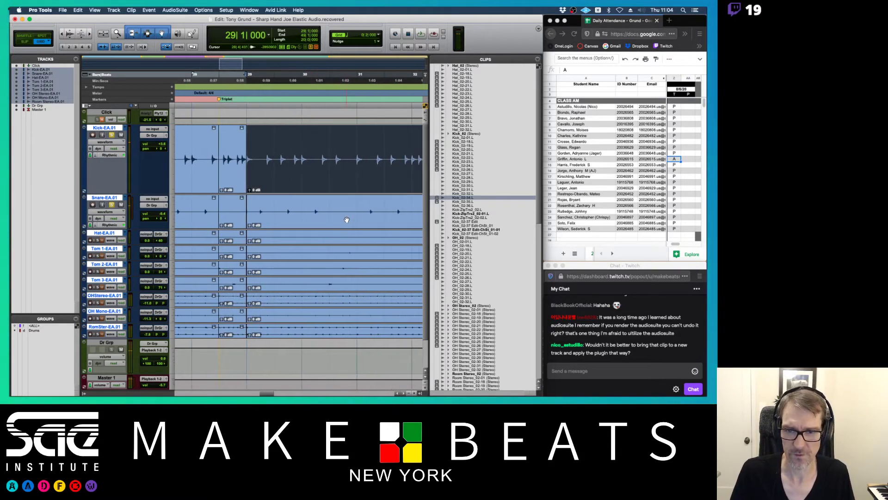
drag(303, 211, 327, 205)
key(space)
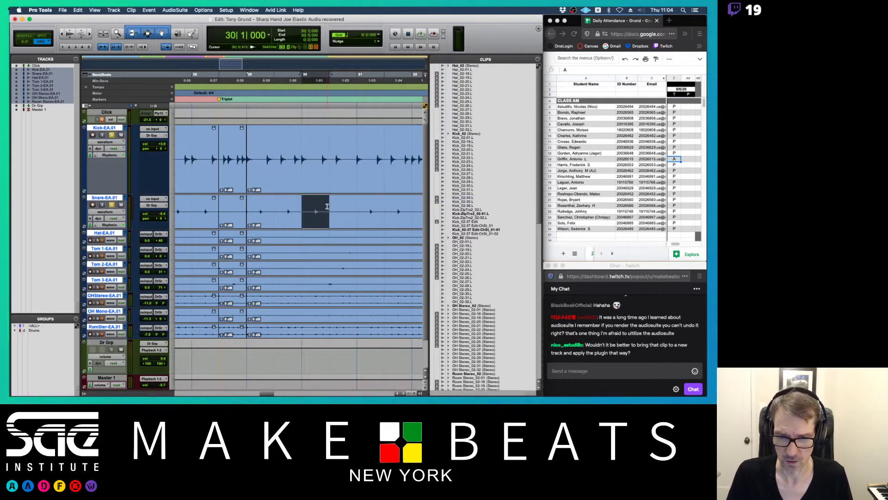
Step: In Slip mode, split the snare clip at the hit at 30|2 and again after it, and select the isolated hit
key(F2)
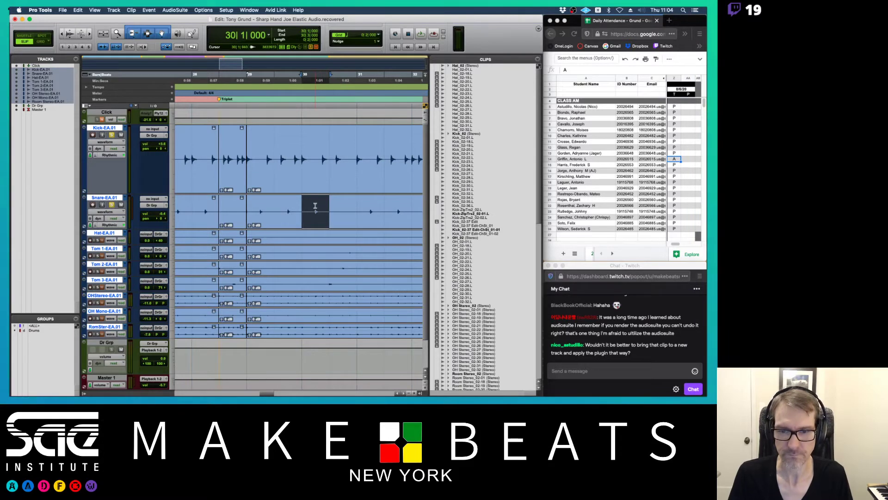
click(309, 204)
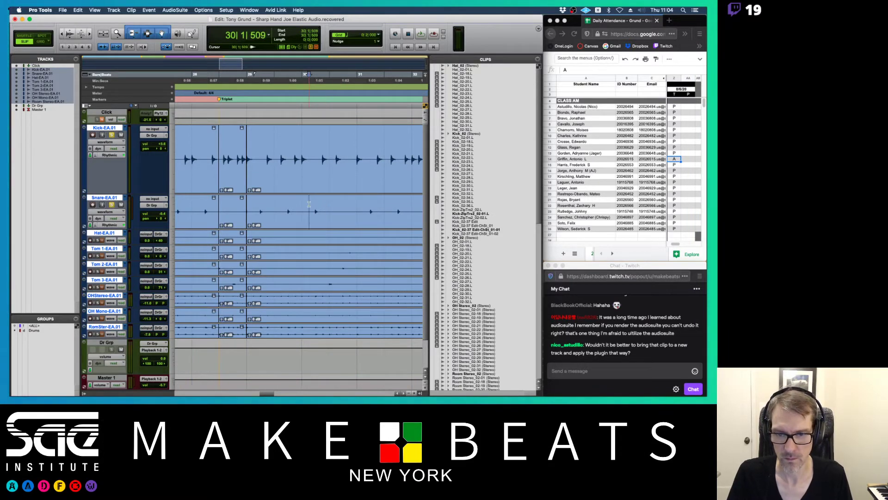
key(Tab)
key(super+e)
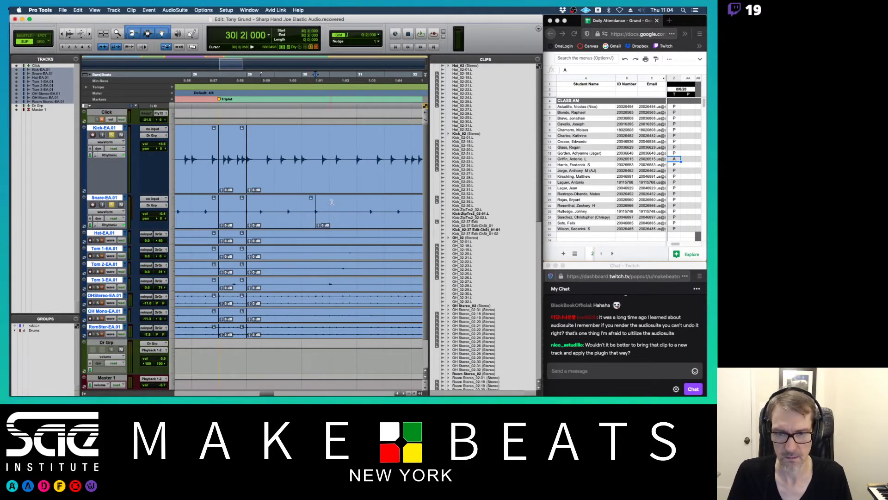
key(Tab)
key(super+e)
click(322, 226)
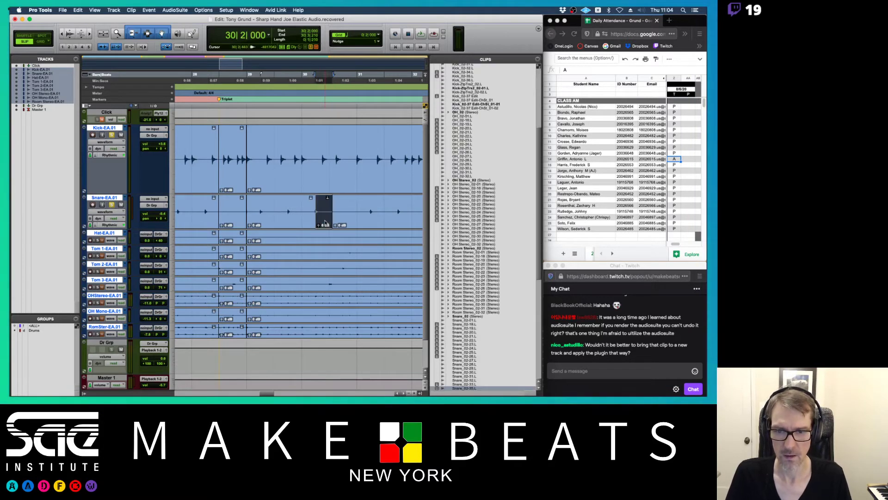
Step: Open the Decapitator AudioSuite plug-in for the isolated snare hit and place its window clear of the selected clip
key(super+bracketright)
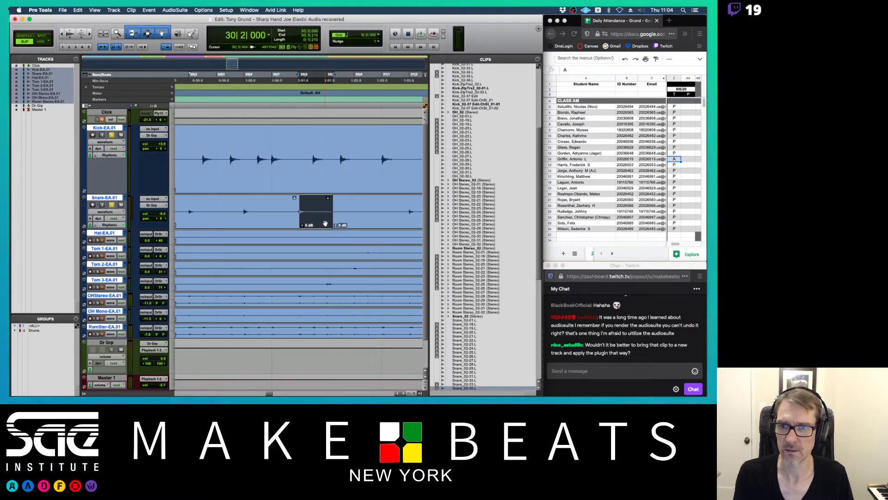
click(175, 9)
mouse_move(180, 20)
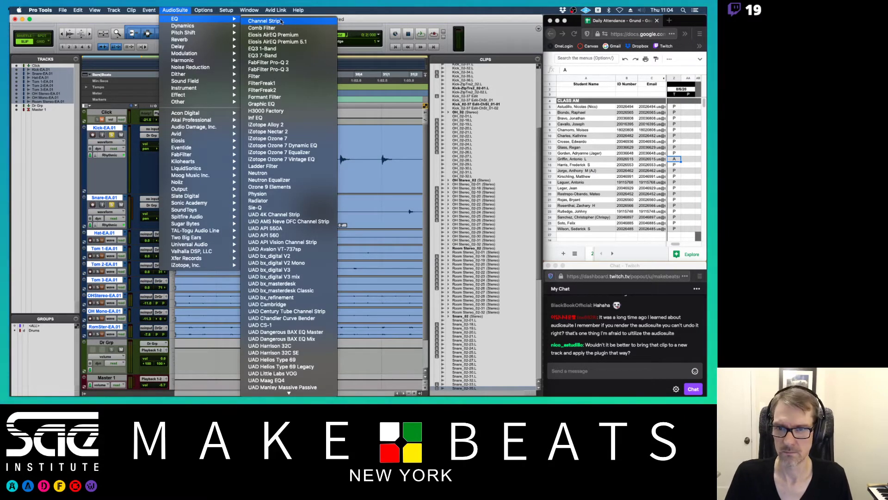
mouse_move(204, 63)
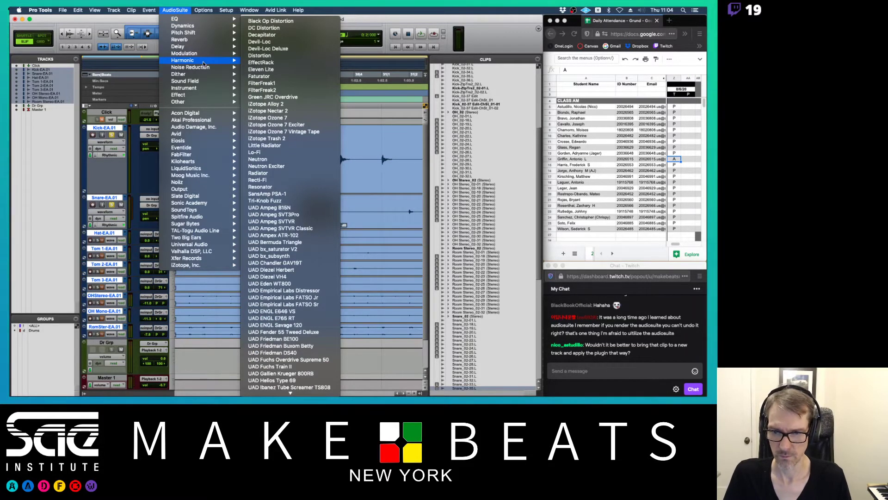
click(267, 35)
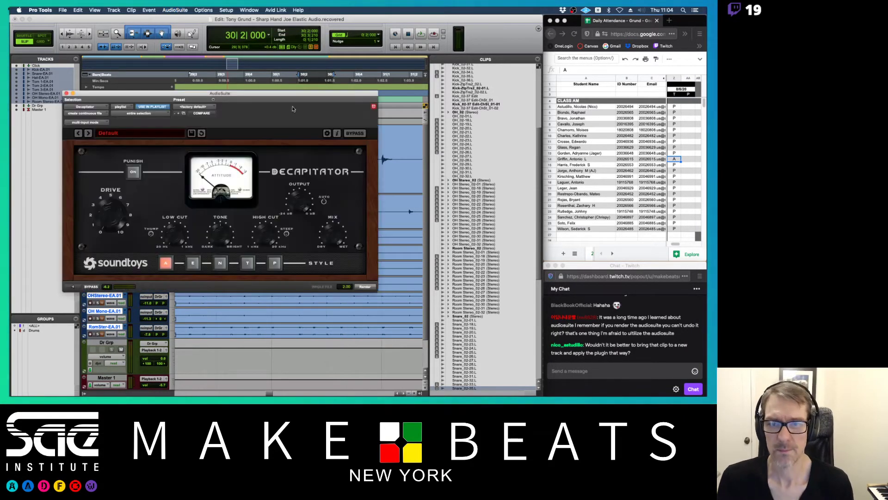
drag(263, 92, 559, 42)
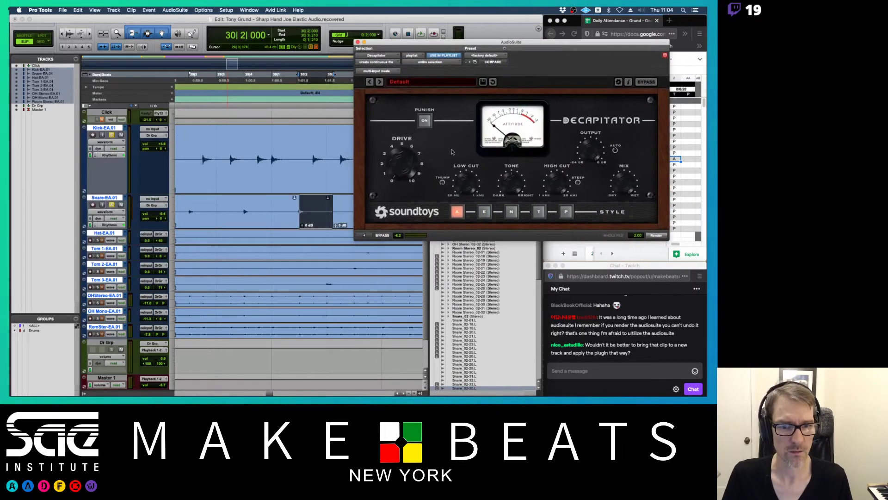
Step: Preview Decapitator on the snare hit, choose the MidDriver preset, render the clip and close the plug-in
click(364, 235)
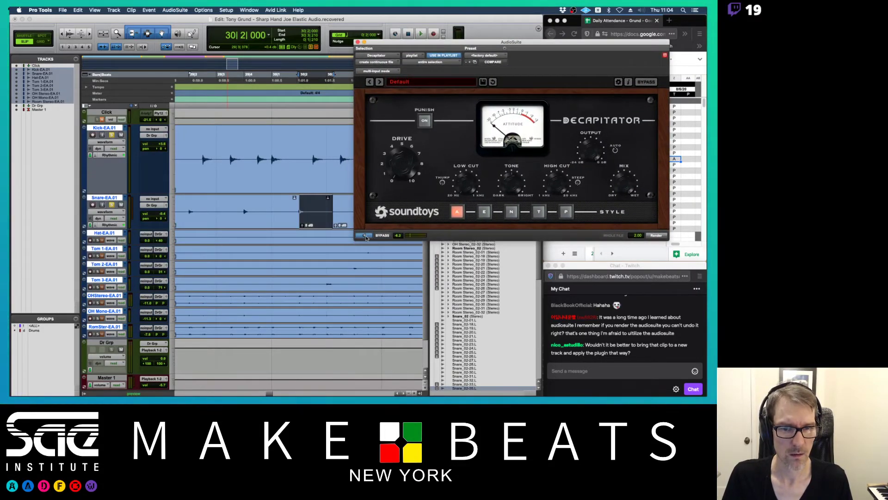
click(379, 81)
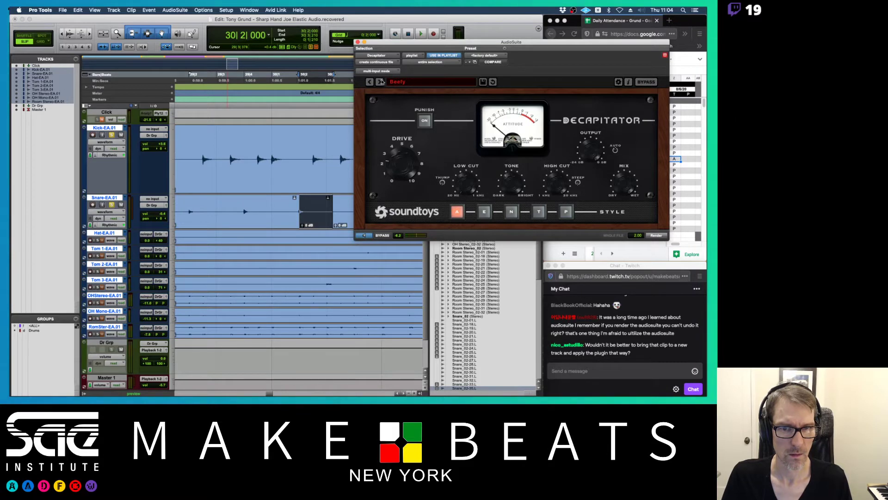
click(381, 82)
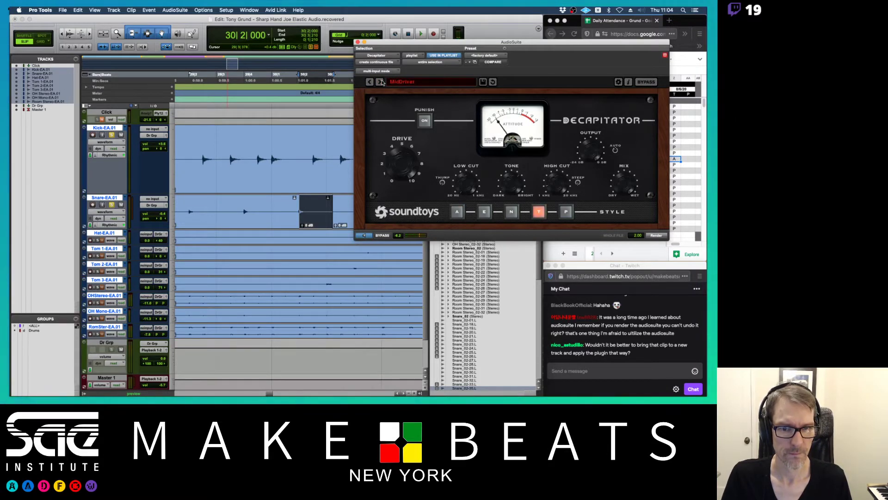
click(658, 236)
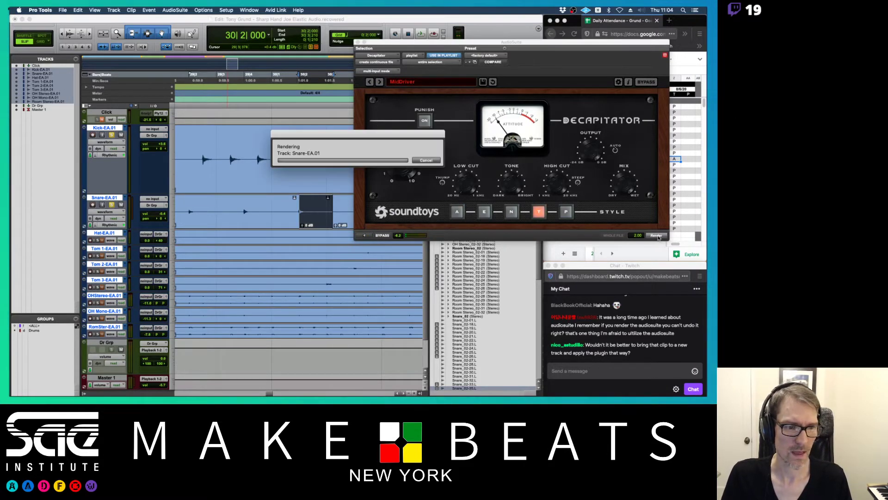
click(358, 43)
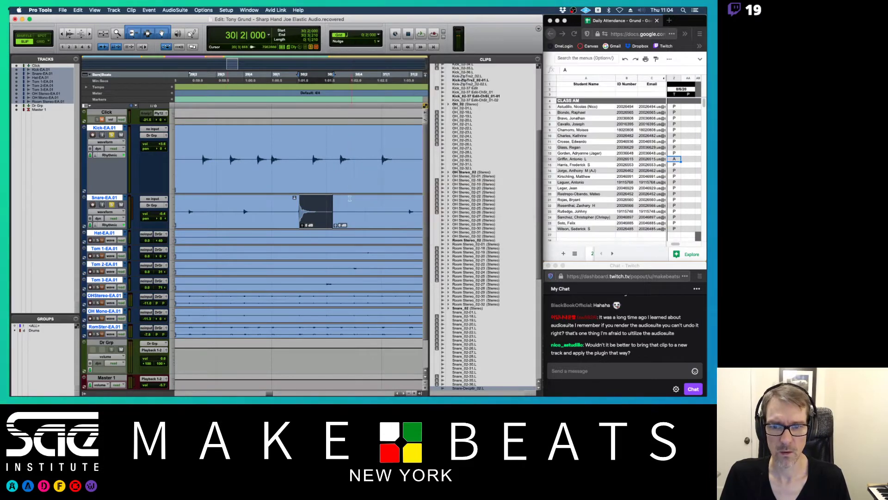
Step: Lower the clip gain of the rendered snare hit to about -7.5 dB and play the passage back from bar 29
drag(302, 224, 301, 231)
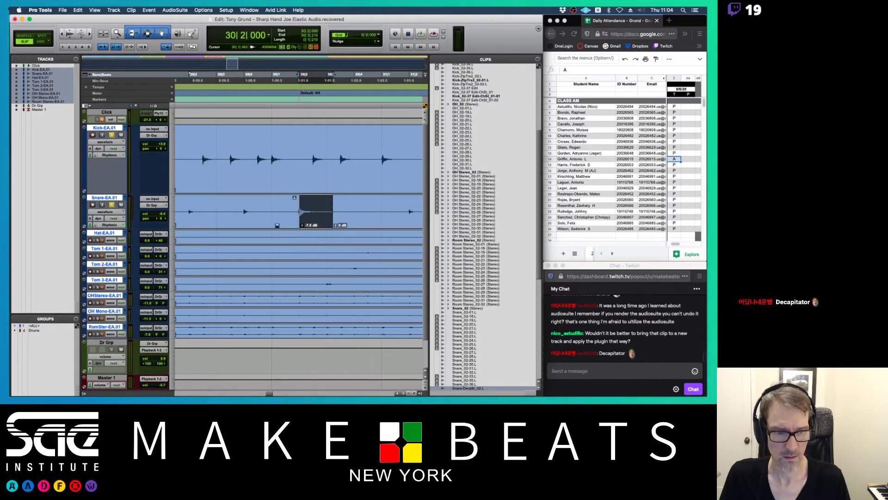
click(226, 208)
key(space)
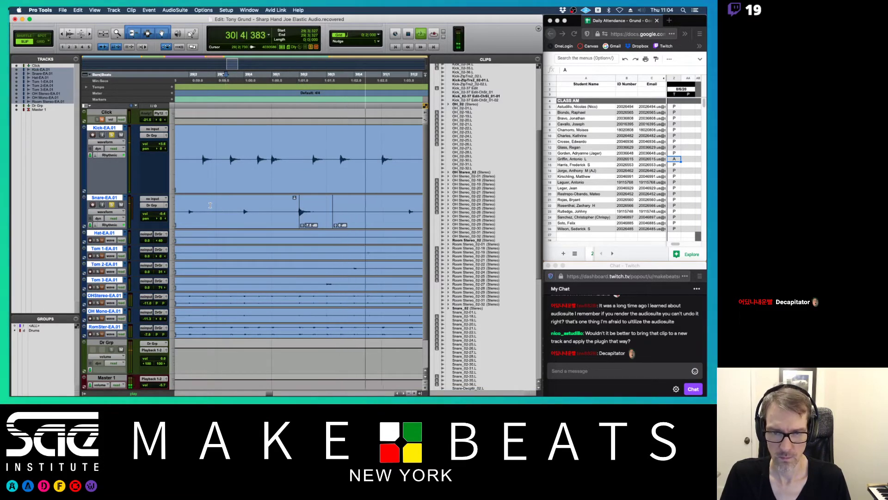
key(space)
key(r)
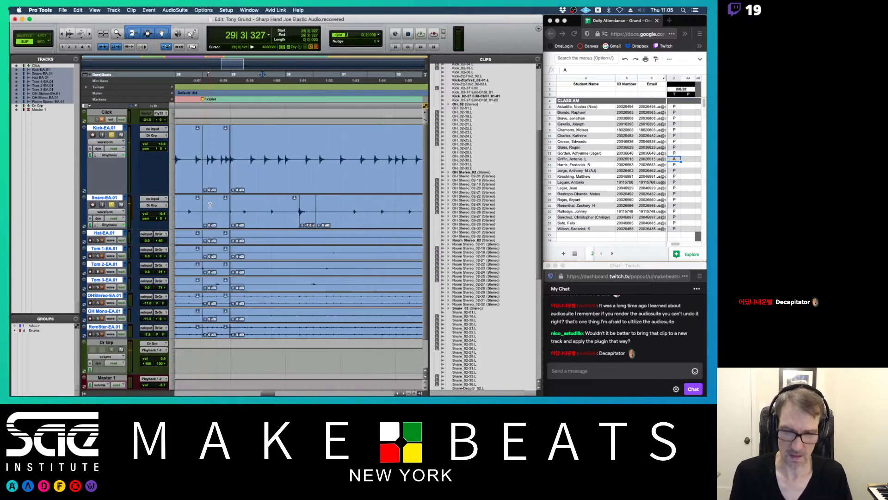
click(237, 205)
key(space)
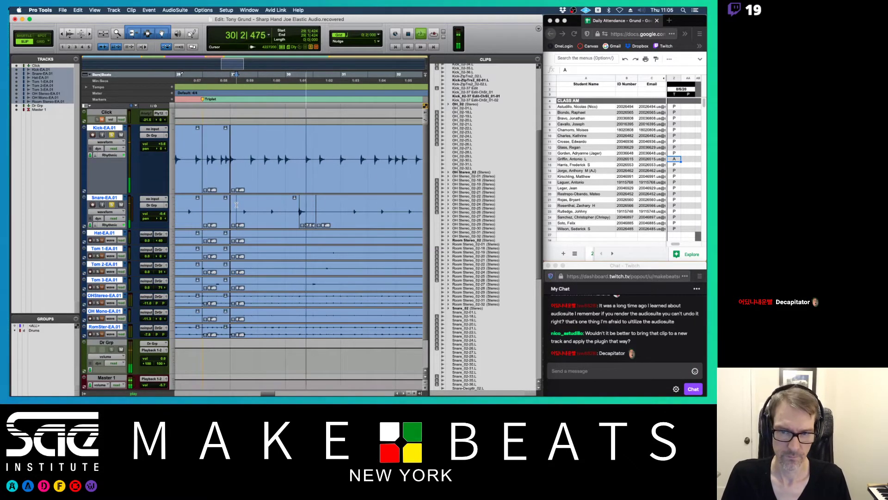
key(space)
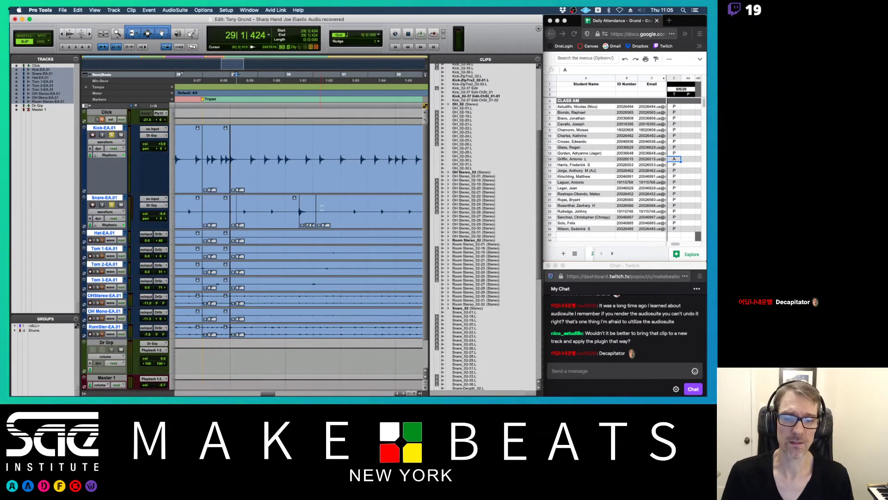
Step: Extend the snare clip after the processed hit back over it to the start of bar 30, and undo the extension
drag(319, 206, 282, 206)
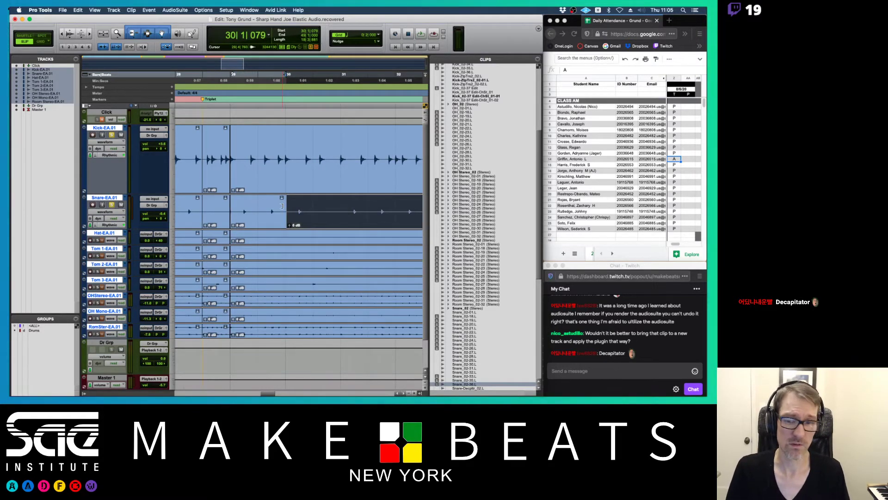
key(super+z)
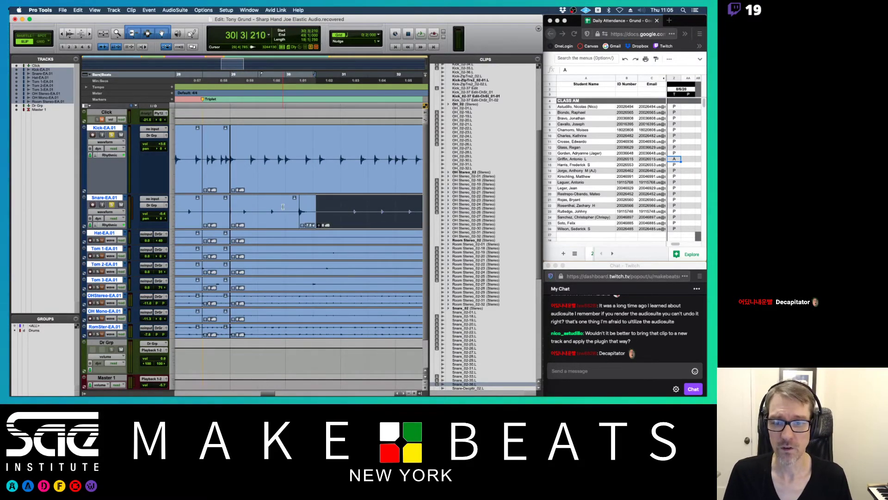
click(127, 198)
click(130, 193)
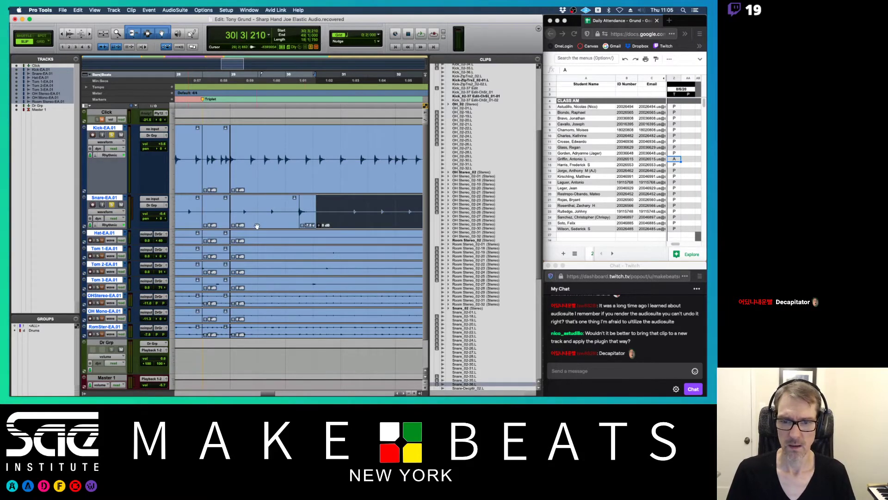
Step: Select the processed snare hit on the track and locate its rendered Decapitator clip in the Clips list
click(306, 222)
scroll(476, 298, down, 5)
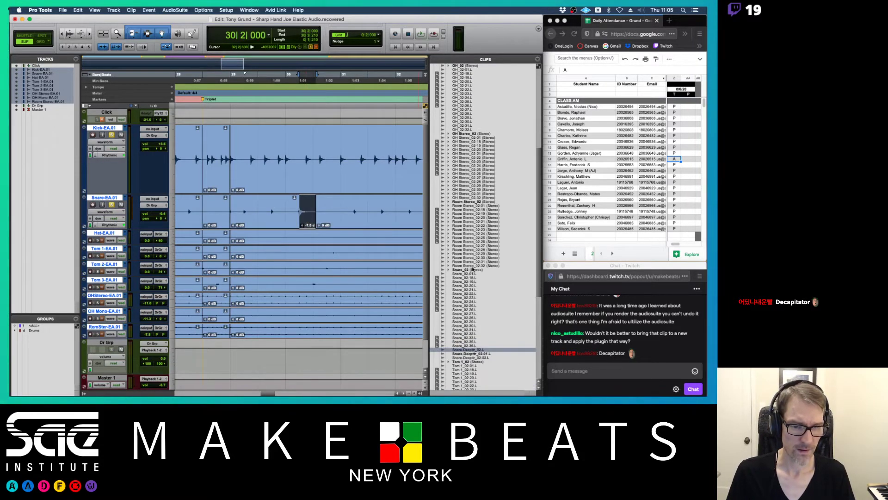
click(471, 335)
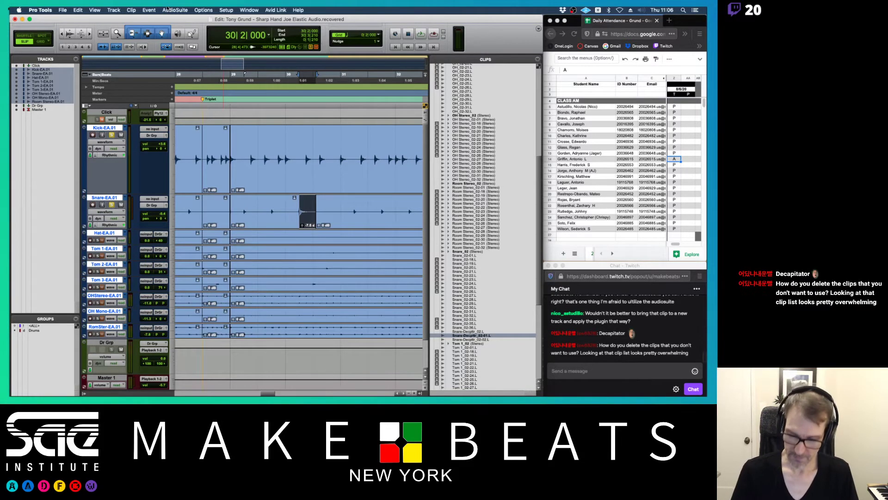
Step: Switch to Preview, review the AudioSuite notes on pages 13 and 14, and return to Pro Tools
key(super+Tab)
key(super+Tab)
key(super+Tab)
key(super+Tab)
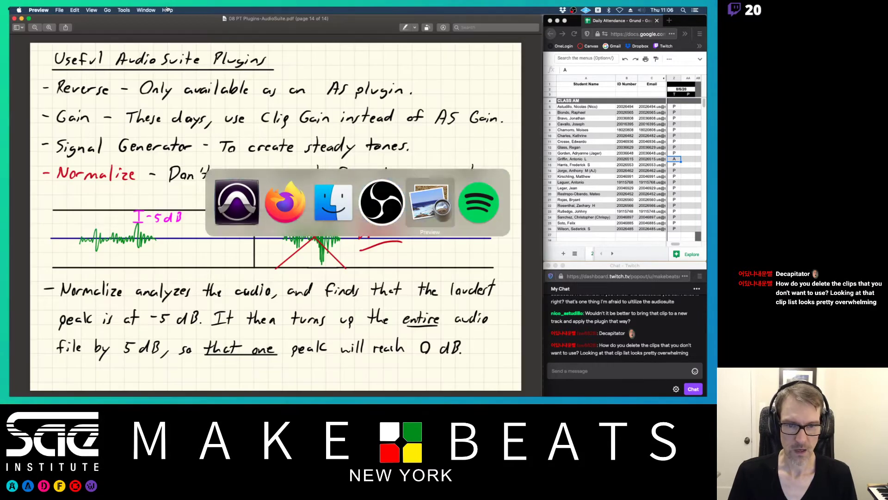
key(Left)
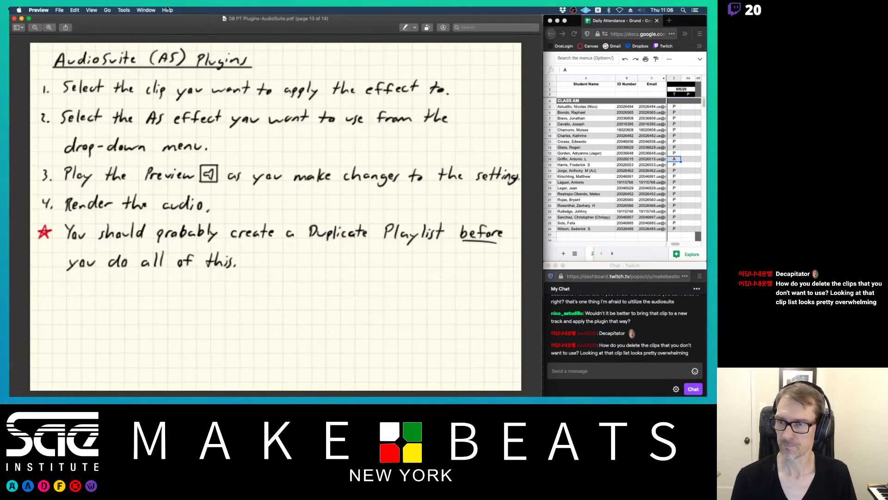
key(Right)
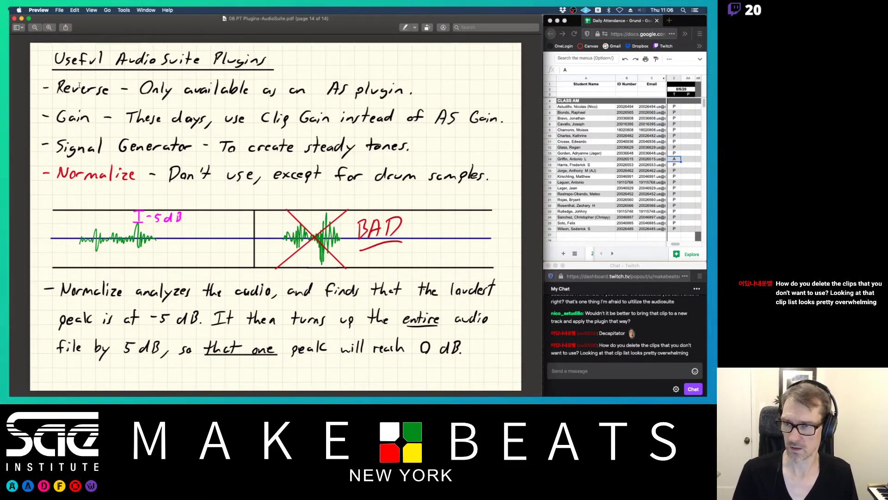
key(super+Tab)
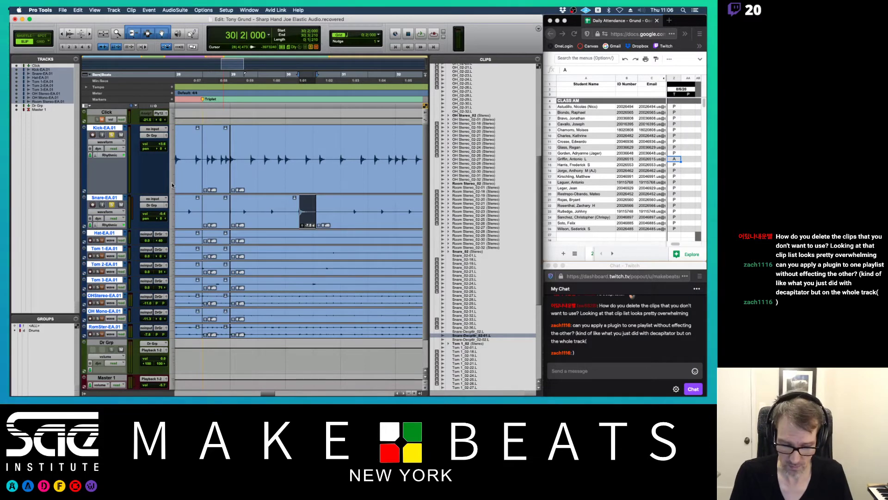
Step: Restore the unprocessed snare audio by extending the clip after the processed hit back to the edit just before bar 29
key(r)
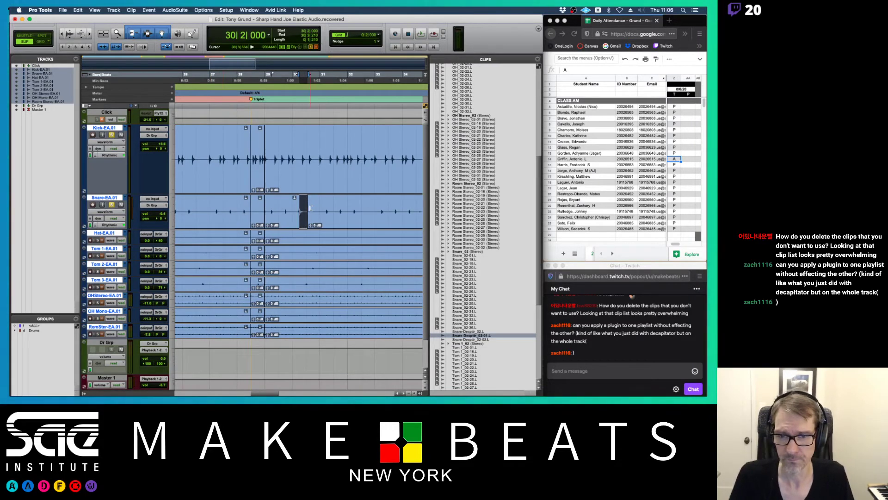
key(shift+alt+Return)
drag(324, 205, 266, 211)
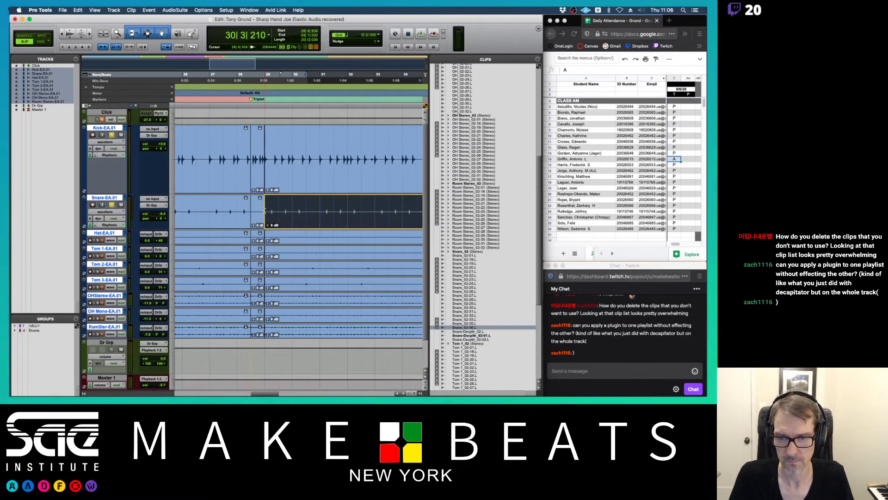
Step: Show the whole song and select every clip on the snare track from the session start to its end
key(r)
key(r)
key(r)
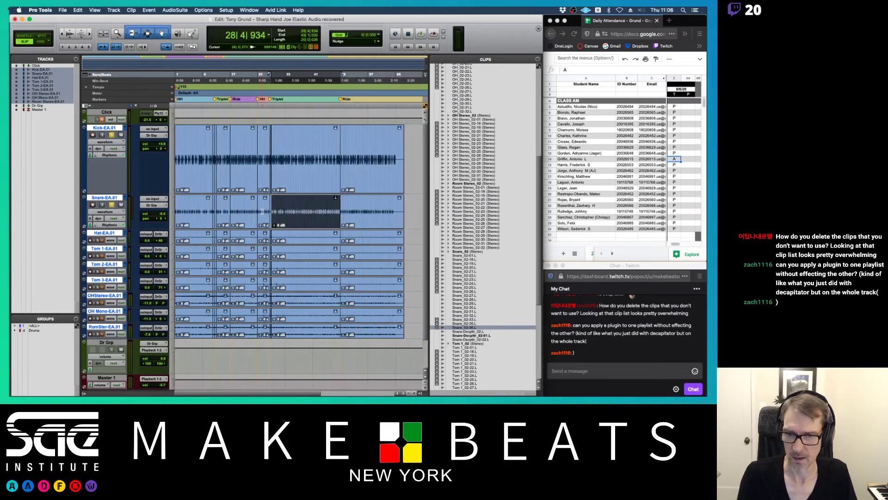
key(shift+alt+Return)
key(shift+Return)
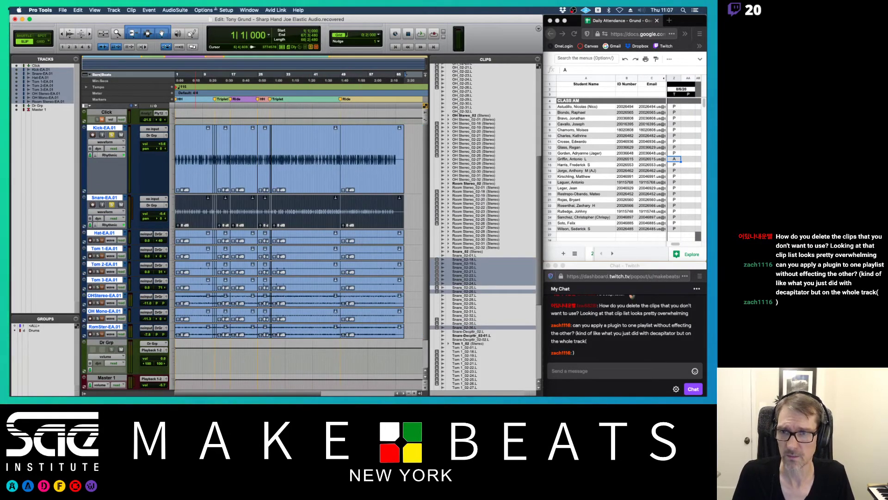
Step: Open Decapitator in AudioSuite for the whole snare track, choose the MidDriver preset and render the selection
click(175, 9)
mouse_move(193, 20)
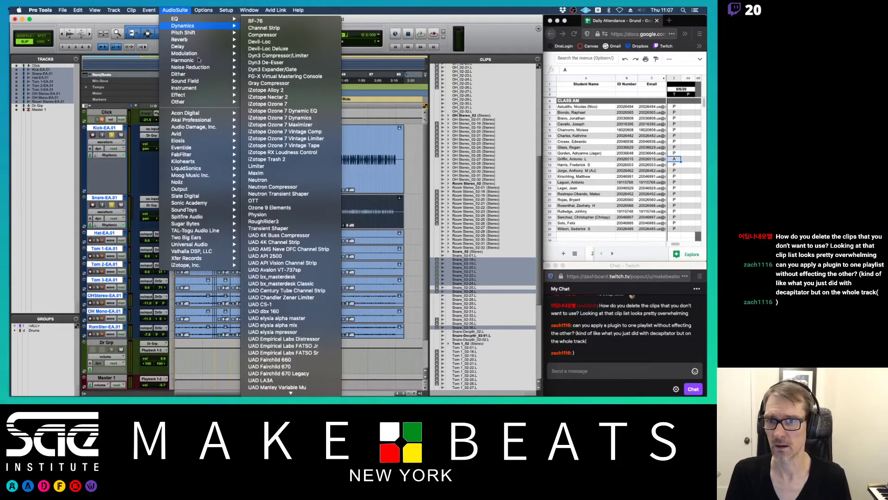
mouse_move(200, 60)
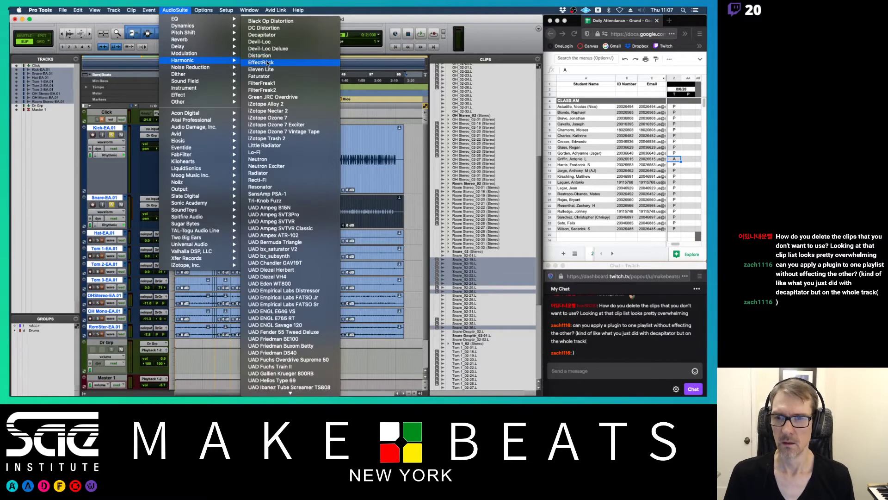
click(266, 35)
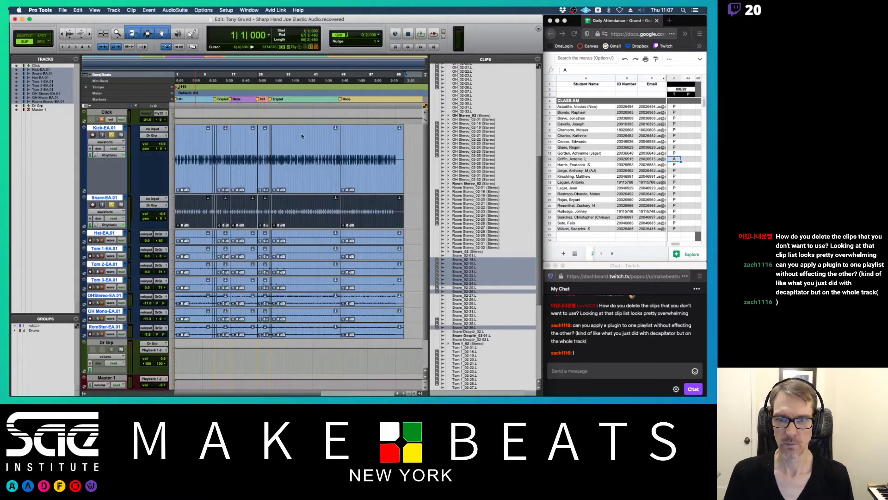
click(378, 82)
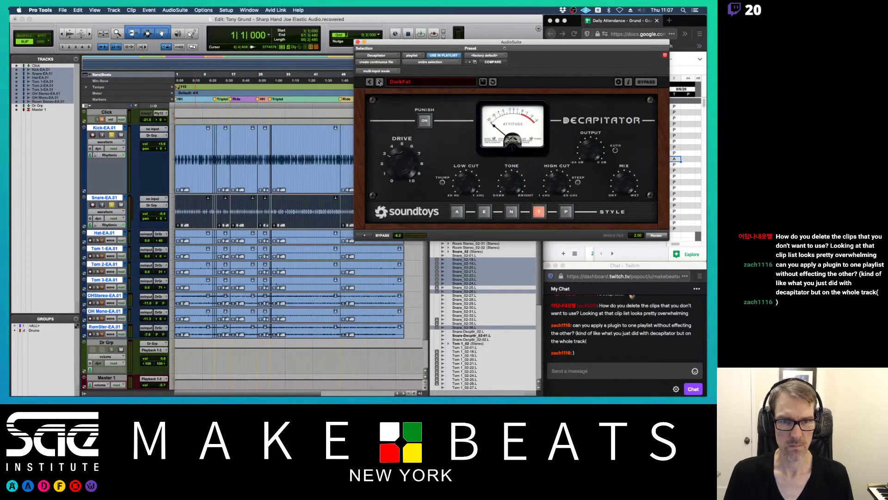
click(379, 82)
drag(401, 43, 177, 151)
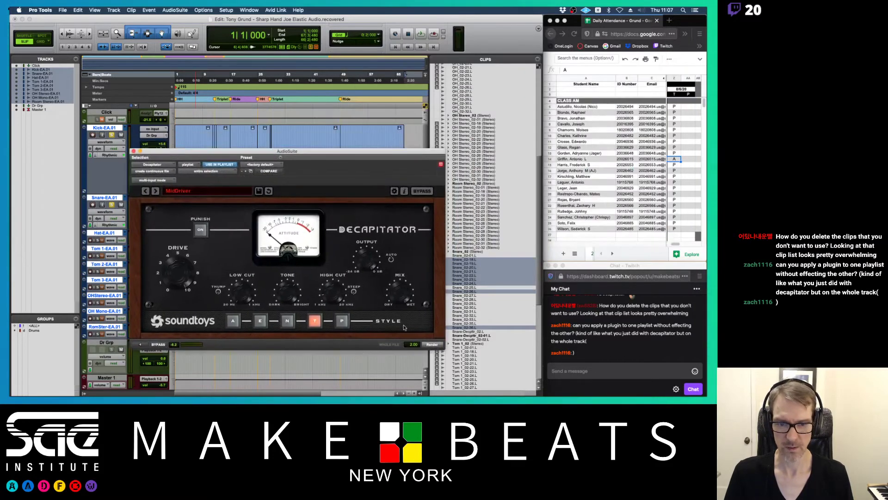
click(431, 345)
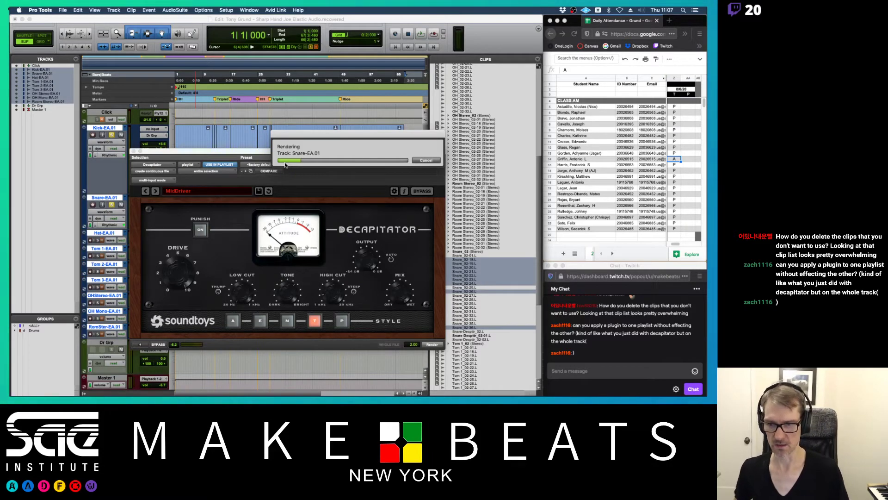
Step: Switch to OBS to bring up its streaming and recording controls
key(super+Tab)
key(super+Tab)
key(super+Tab)
key(super+Tab)
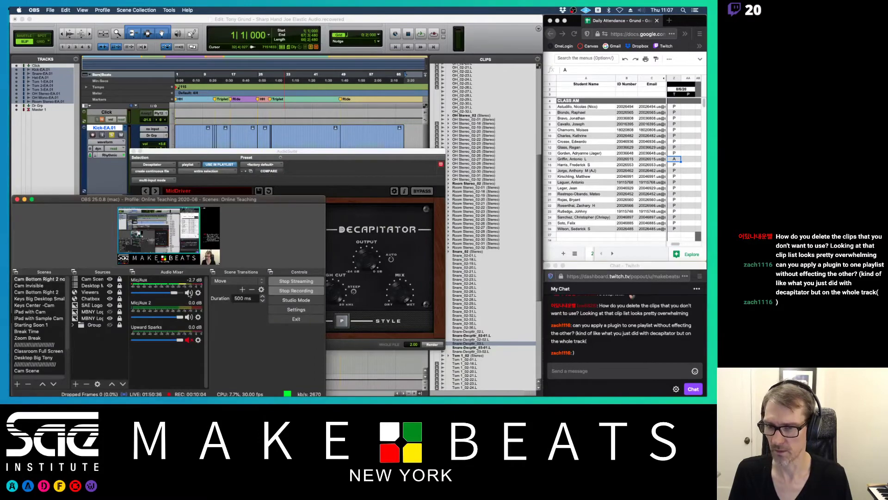
Step: Show the Cam Invisible scene briefly, restore the Cam Bottom Right 2 scene, and return to Pro Tools
click(56, 286)
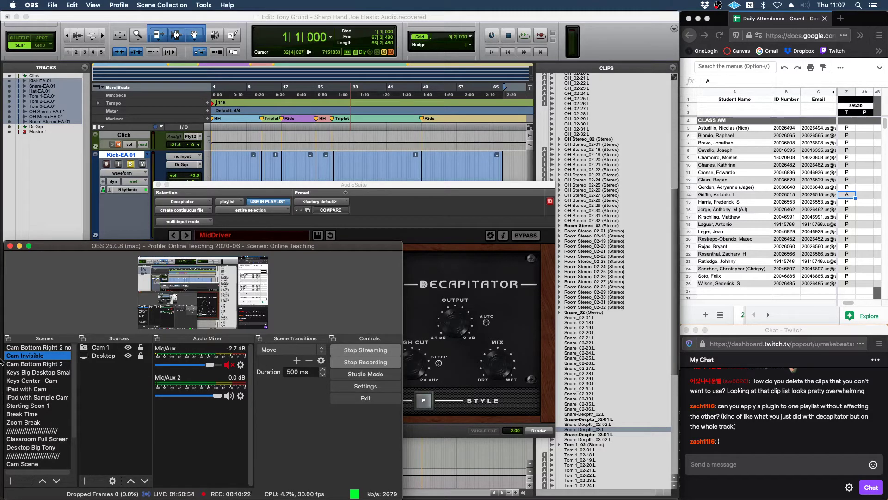
click(37, 347)
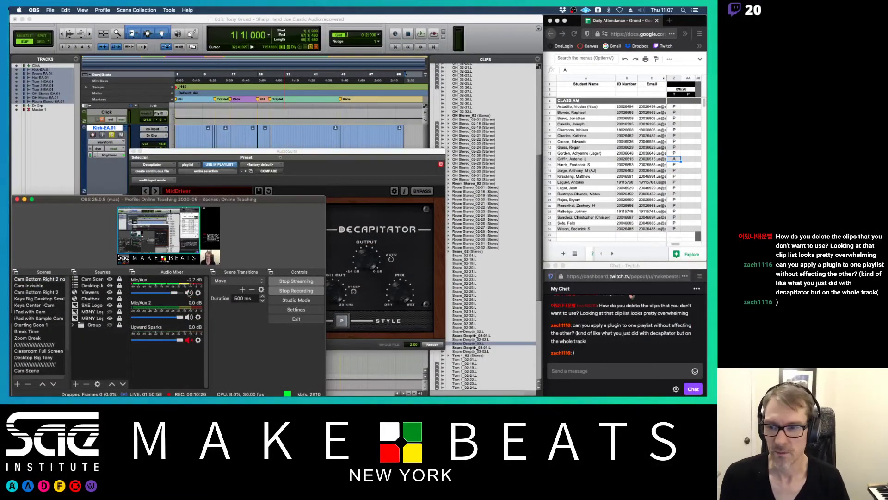
key(super+Tab)
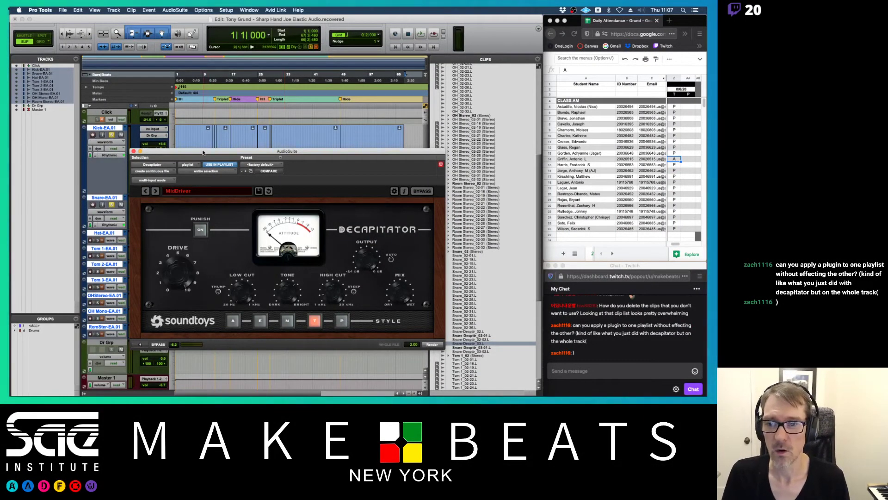
Step: Move the Decapitator window clear of the kick and snare tracks and play the session from the start
drag(203, 152, 223, 227)
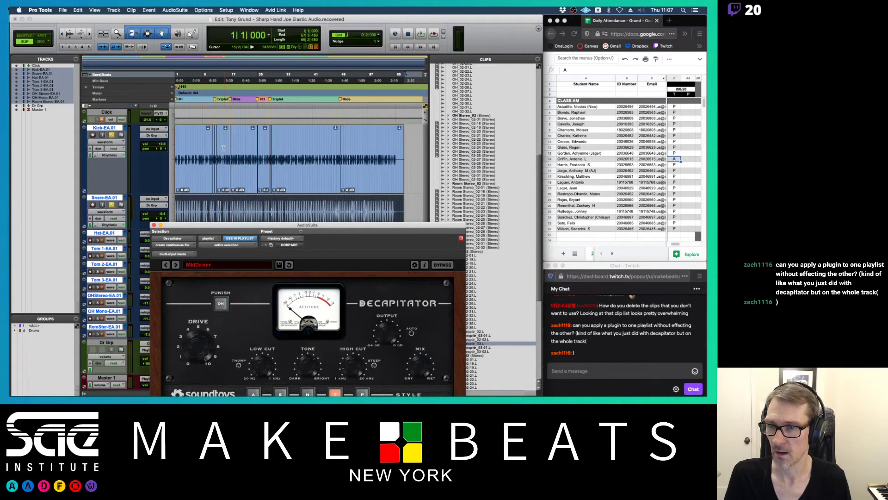
key(space)
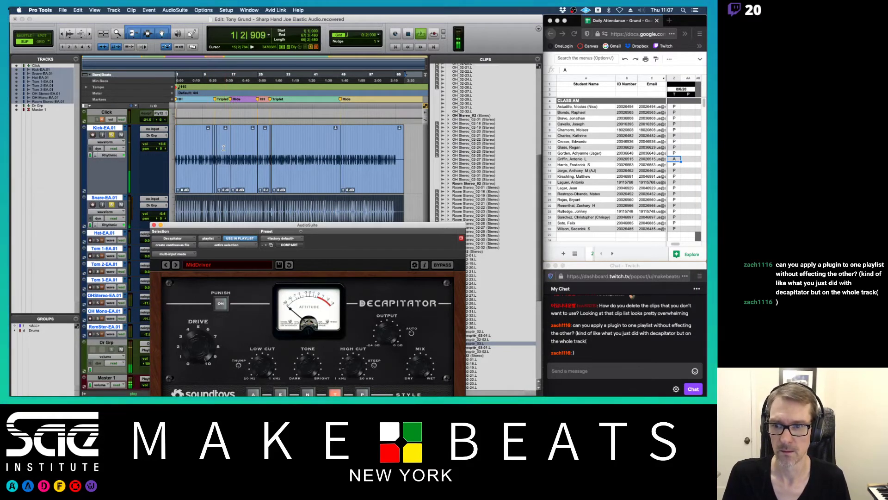
key(space)
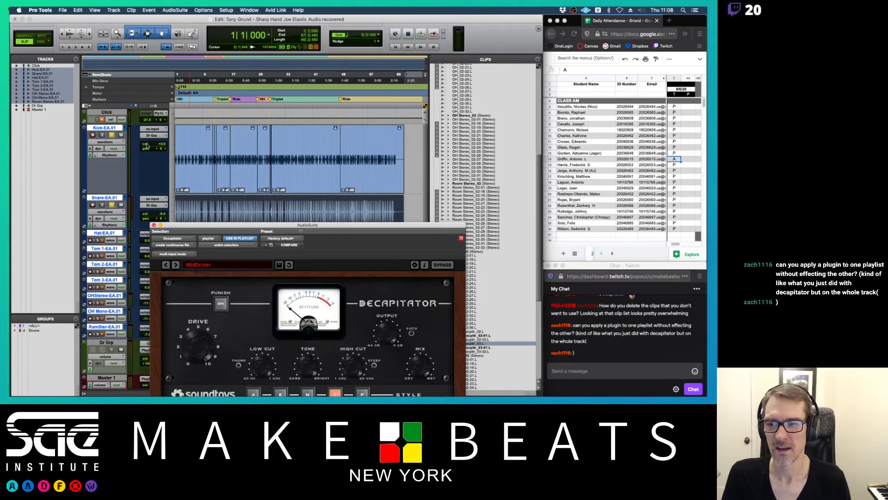
click(125, 130)
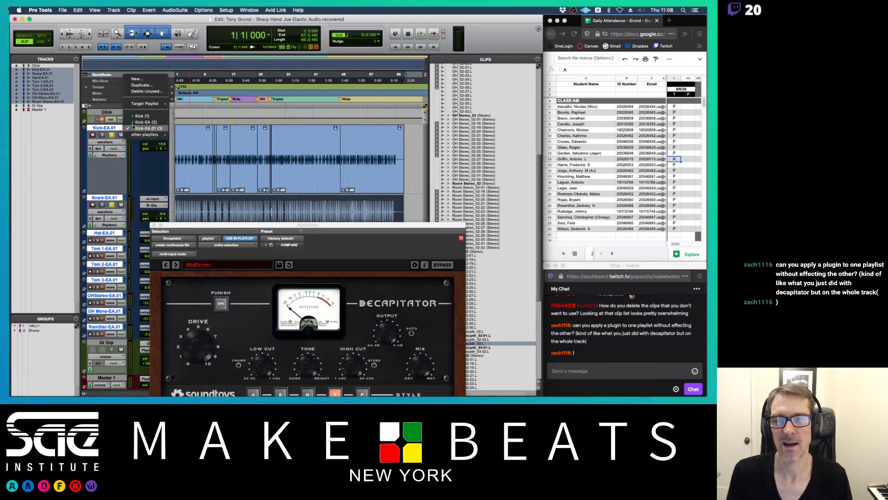
click(134, 123)
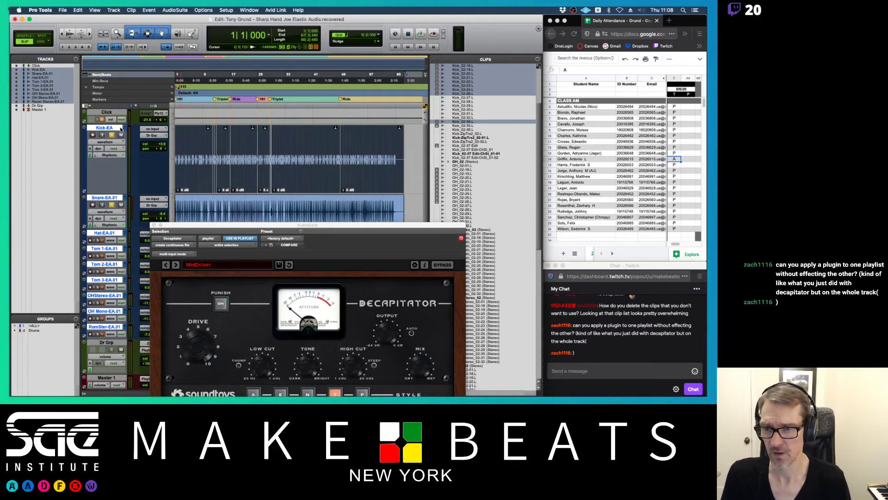
click(122, 128)
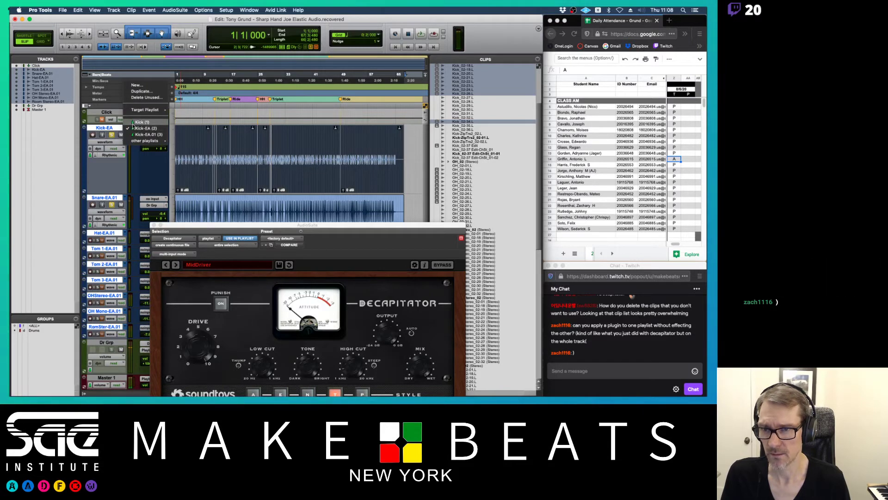
click(137, 134)
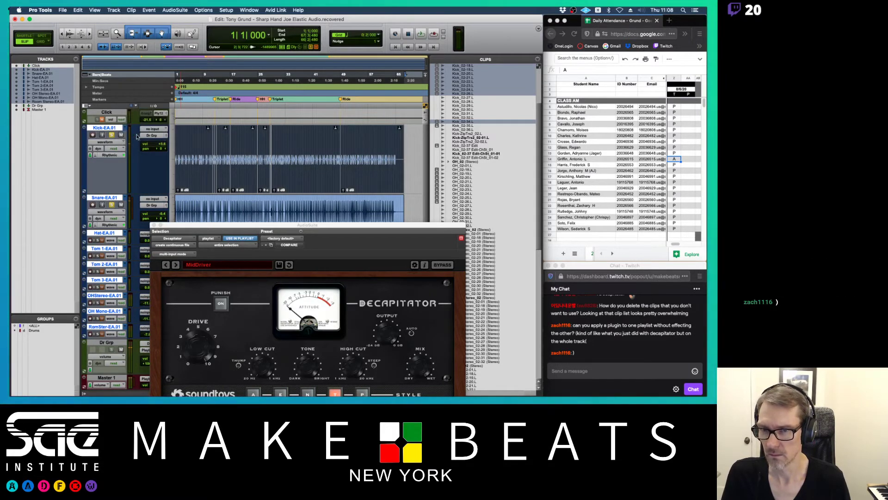
Step: Compare the snare track's Snare-EA and Snare-EA.01 playlists by switching between them during playback from the session start
scroll(196, 164, down, 3)
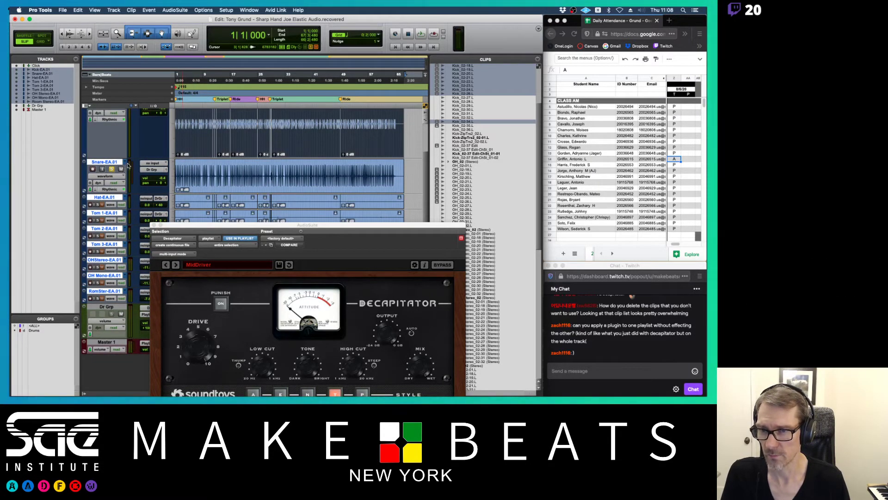
click(128, 165)
click(139, 158)
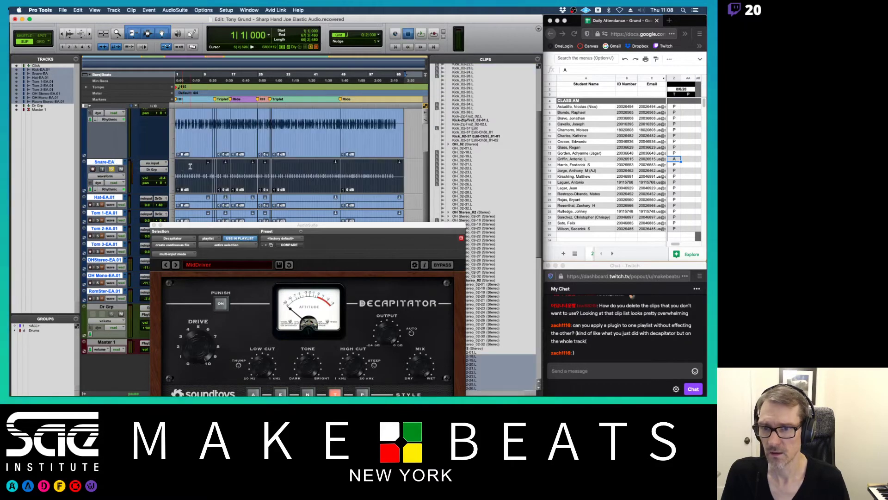
key(space)
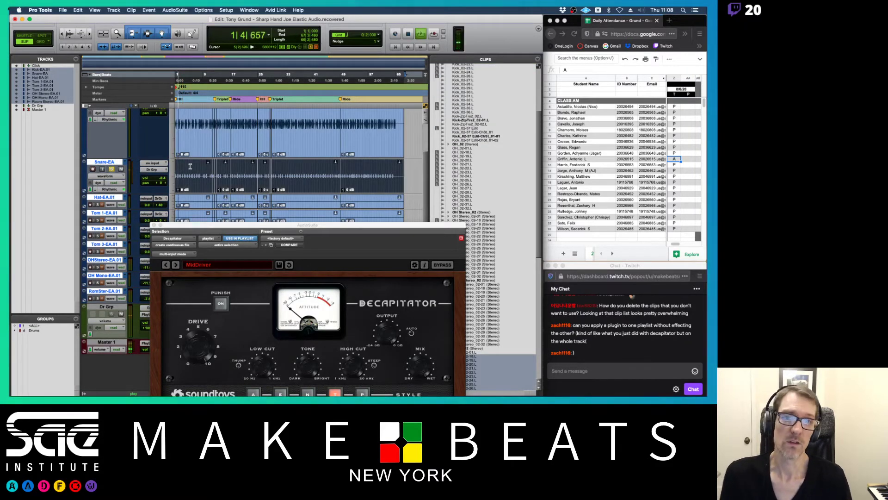
click(128, 165)
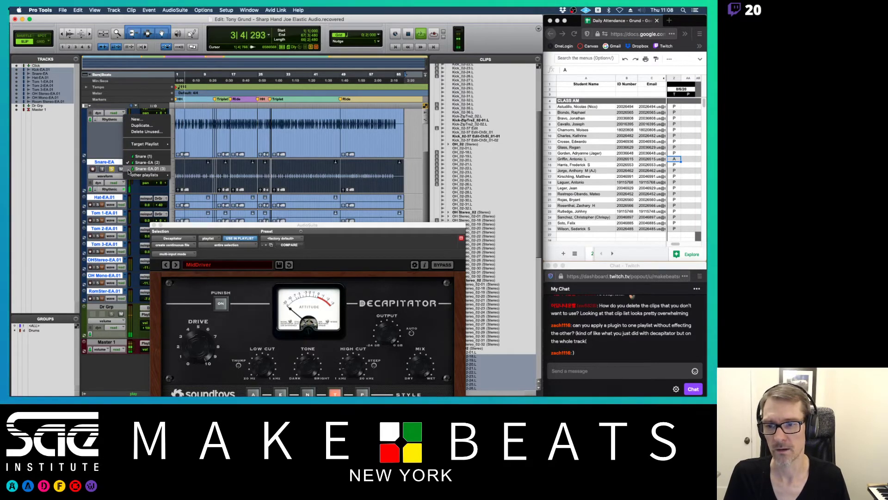
click(129, 170)
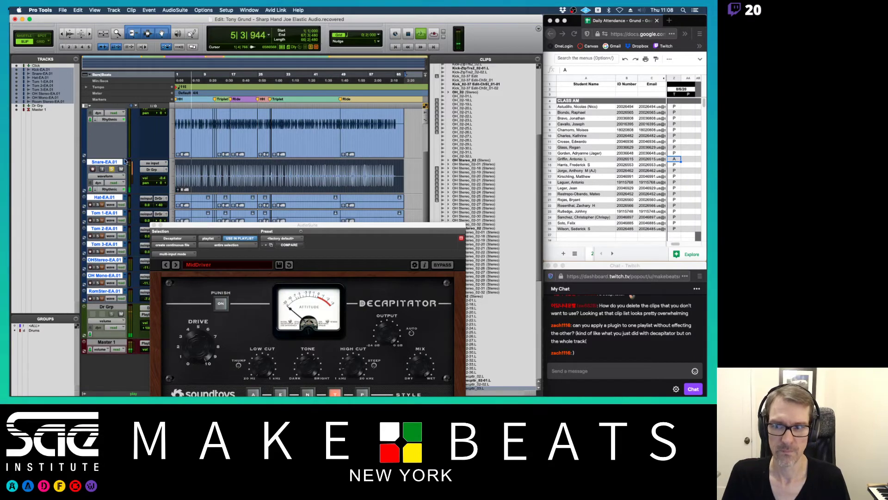
key(space)
Step: Set the snare track to its Snare-EA playlist and close the Decapitator window
click(125, 161)
click(137, 158)
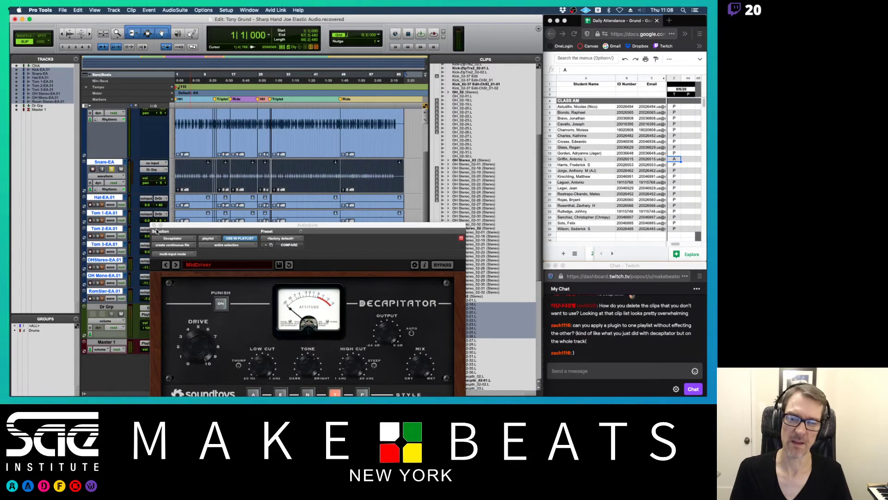
click(152, 225)
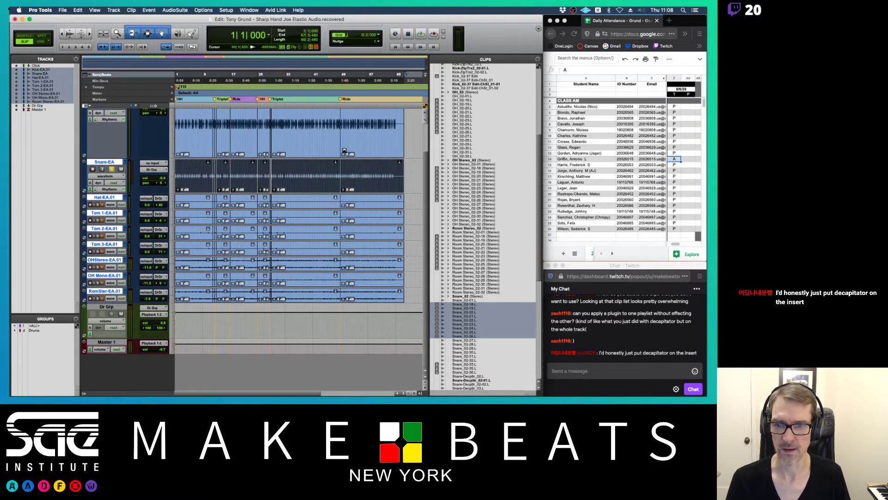
Step: Zoom in on the drum tracks around bars 29 to 32 and play them from bar 29
scroll(332, 139, up, 3)
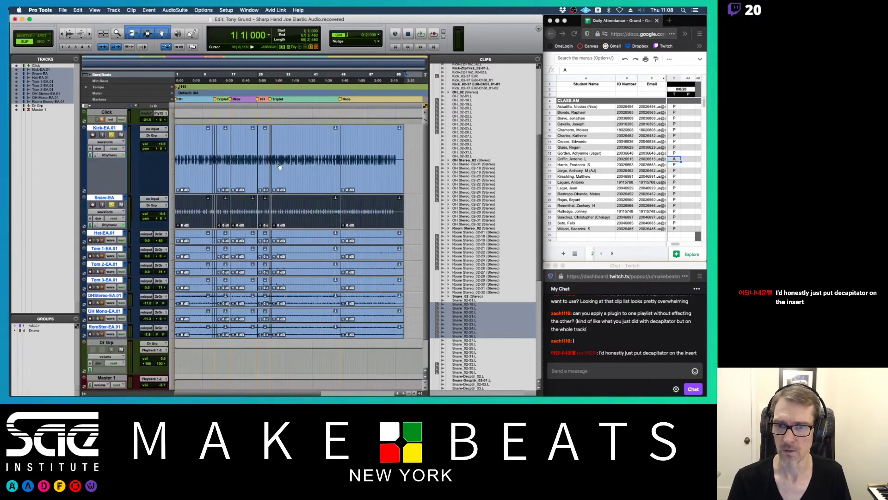
click(275, 143)
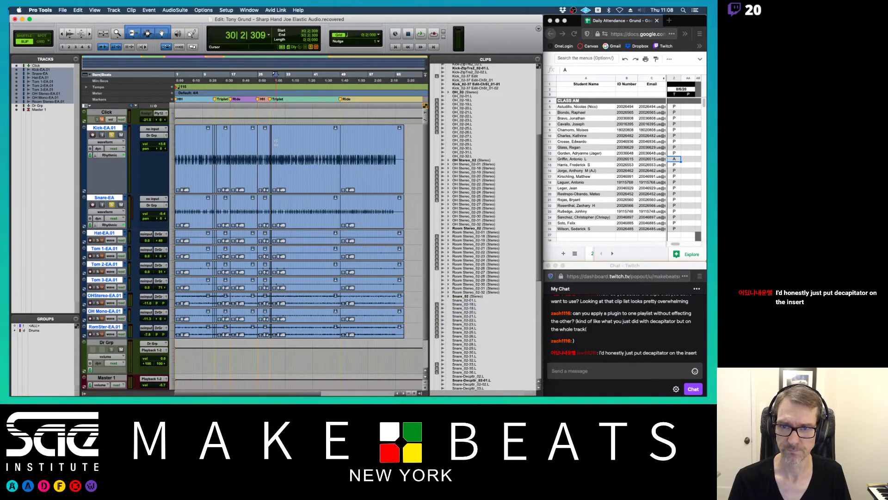
key(super+bracketright)
key(super+bracketright)
key(super+bracketright)
key(super+bracketright)
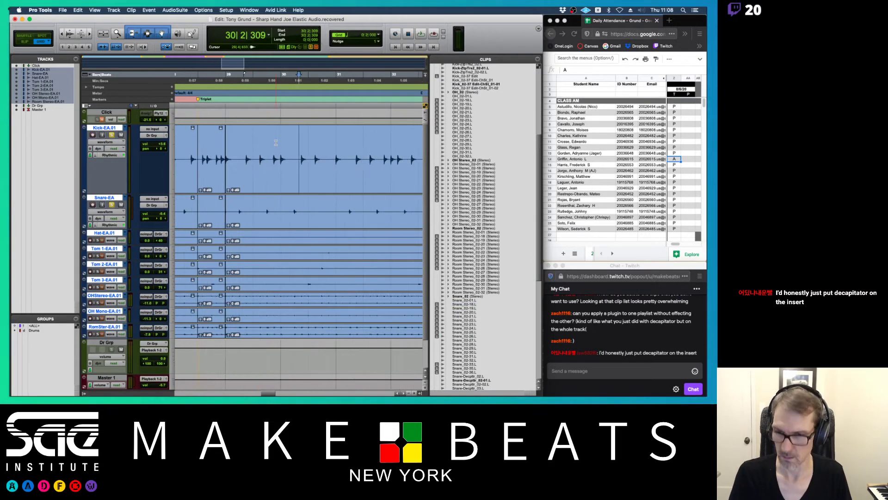
double_click(230, 149)
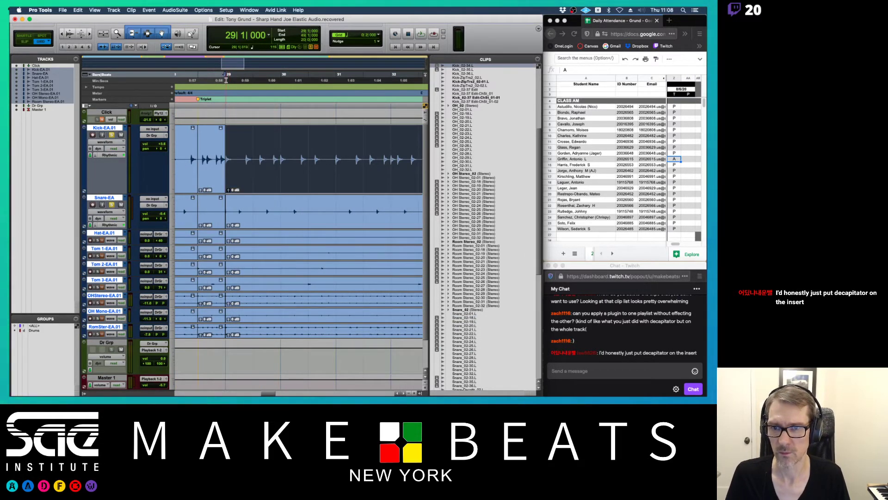
click(230, 149)
key(space)
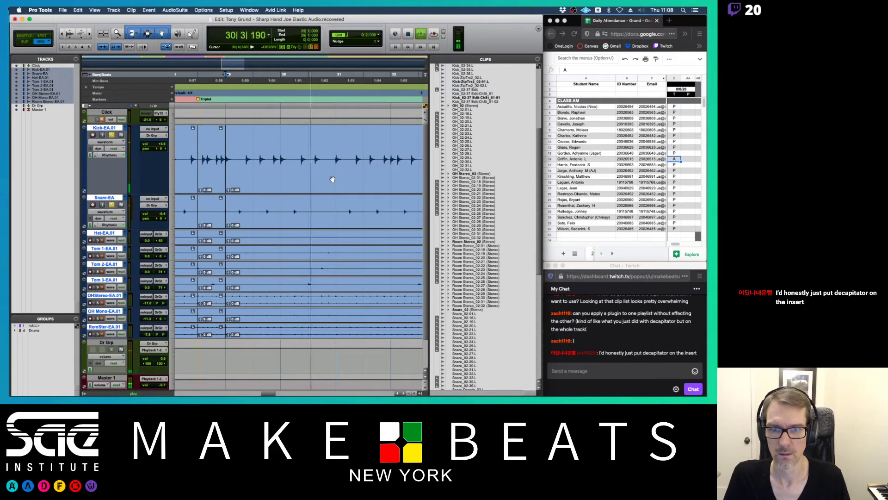
key(space)
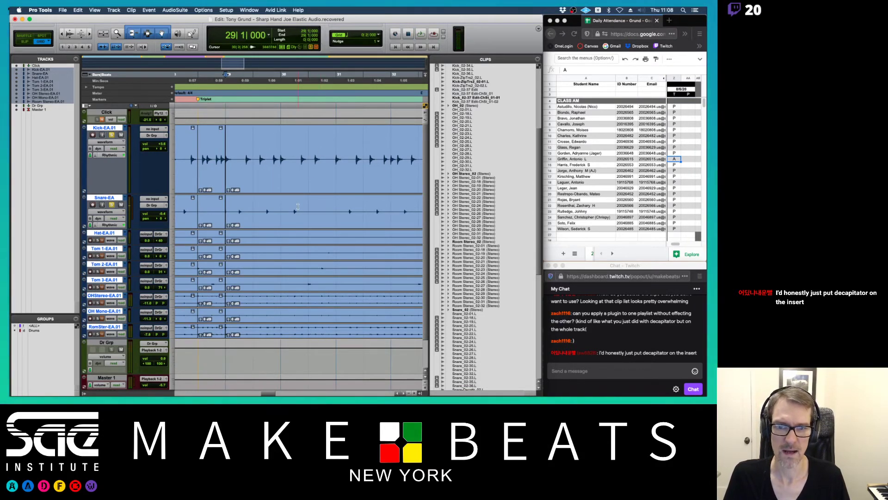
Step: In Slip mode, separate the snare hit on beat 2 of bar 30 into its own clip and copy it to 30|3|053
click(305, 212)
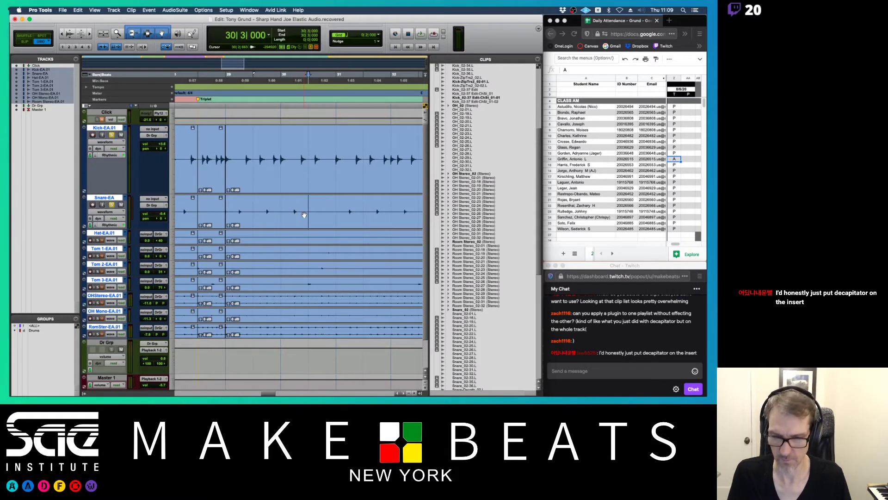
key(F2)
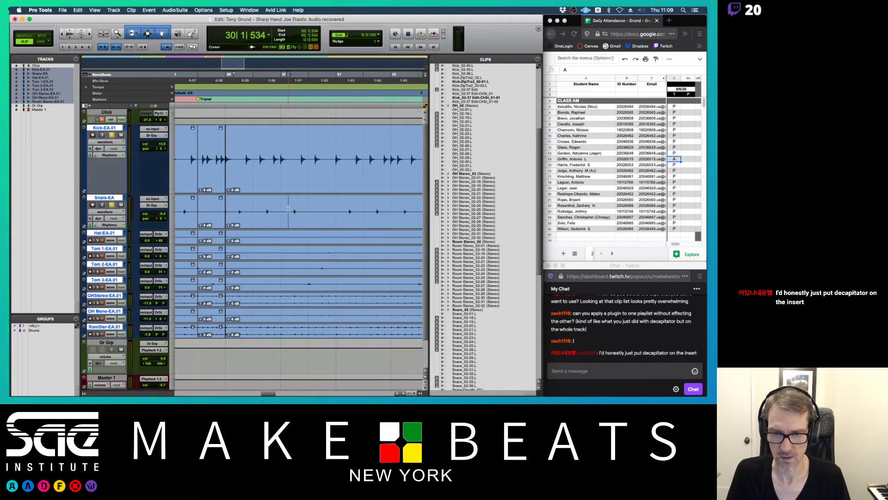
click(289, 209)
key(super+e)
click(301, 213)
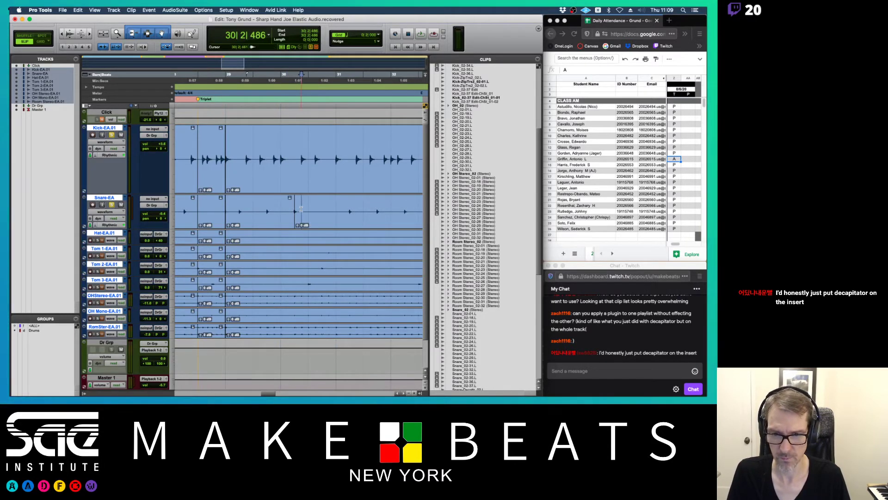
key(super+e)
drag(298, 223, 315, 223)
Step: Open the AudioSuite Reverse process for the copied snare hit and render it
click(175, 10)
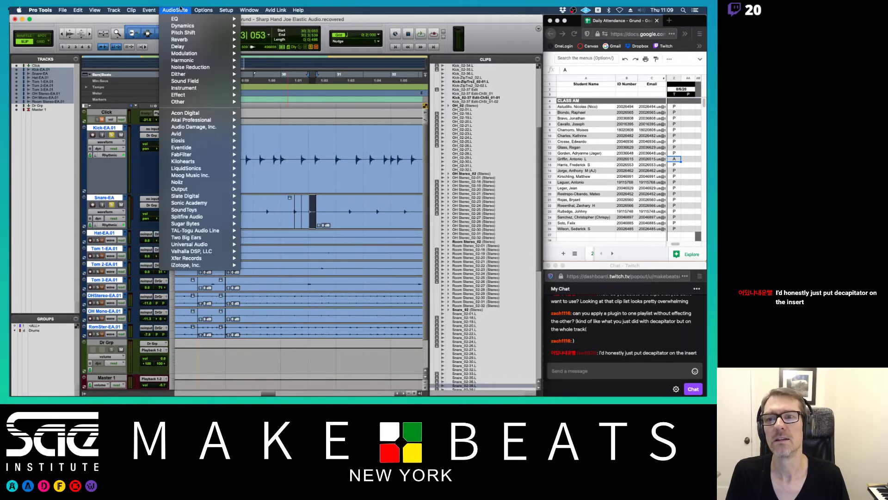
mouse_move(193, 103)
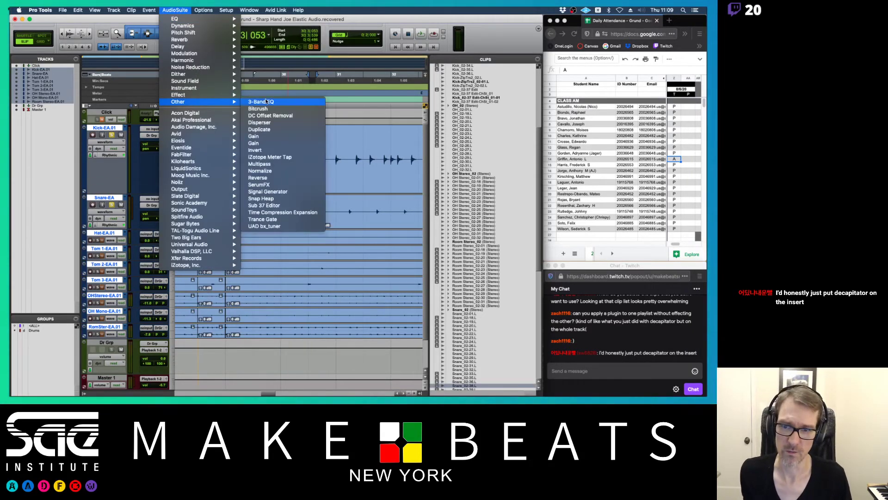
click(262, 179)
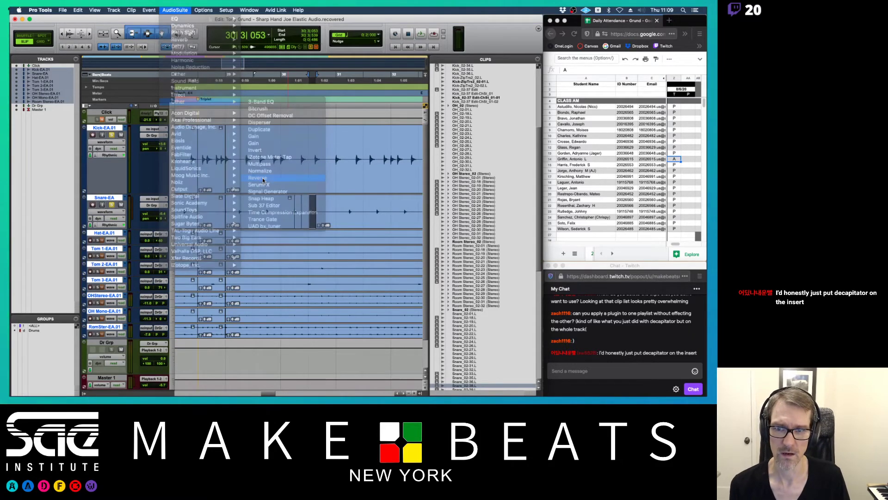
drag(273, 228, 497, 18)
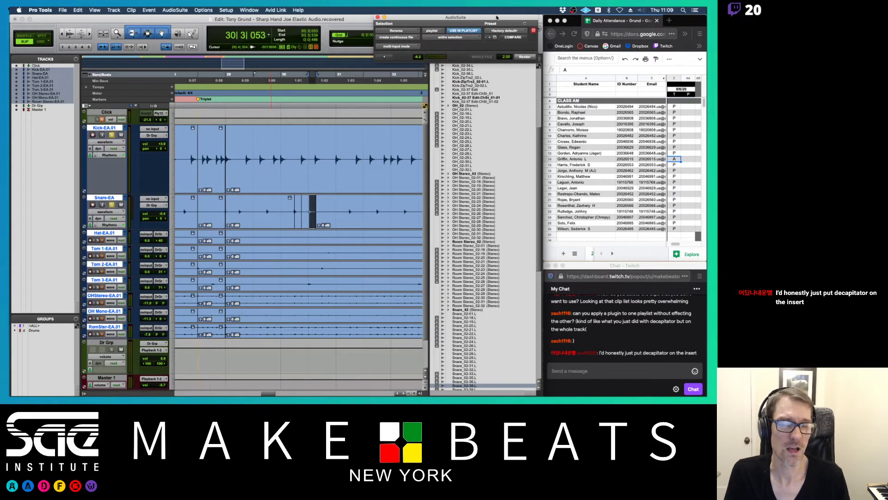
click(522, 57)
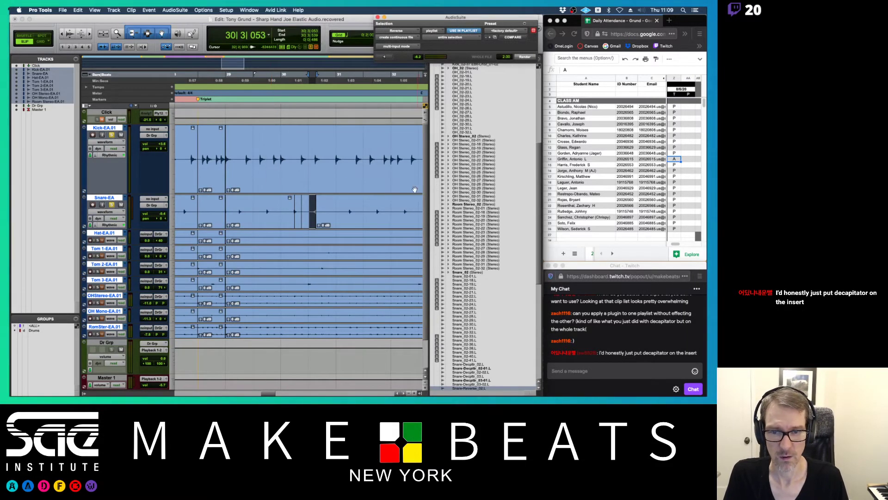
Step: Move the reversed snare clip slightly earlier so it starts at 30|2|959
key(super+bracketright)
key(super+bracketright)
key(super+bracketright)
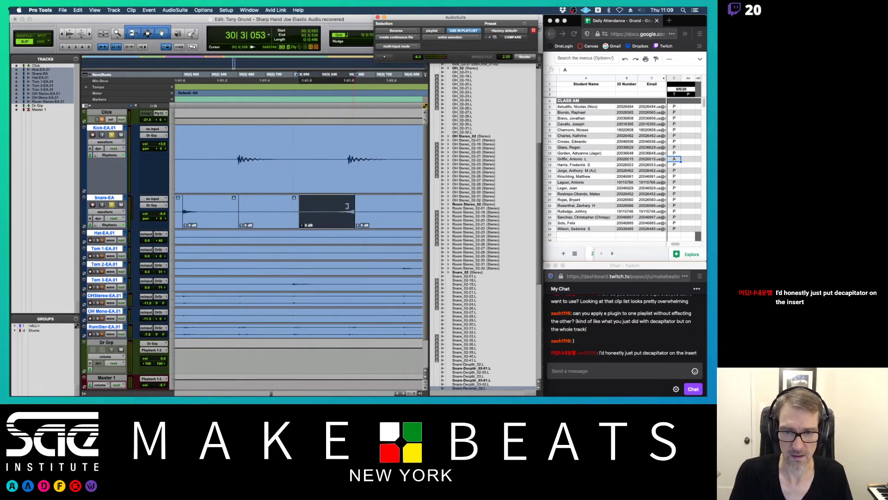
drag(318, 230, 313, 227)
Step: Play the drums from bar 29 to hear the reversed snare hit in context
key(super+bracketleft)
key(super+bracketleft)
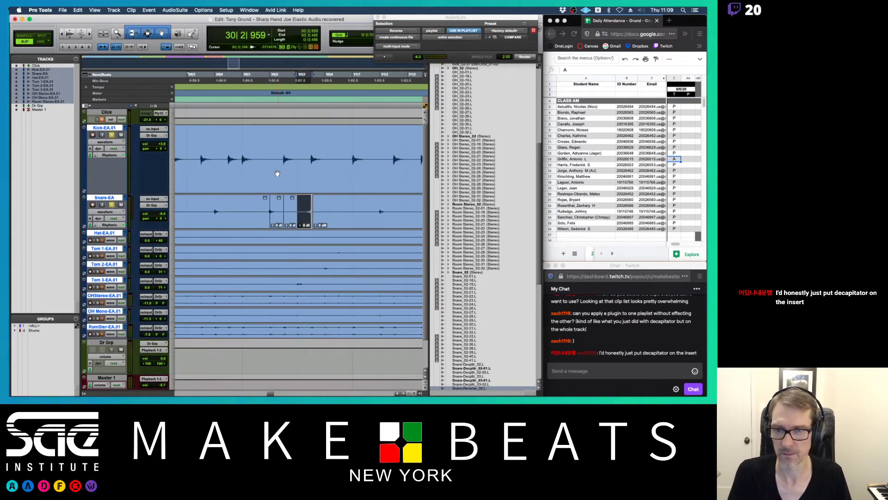
key(super+bracketleft)
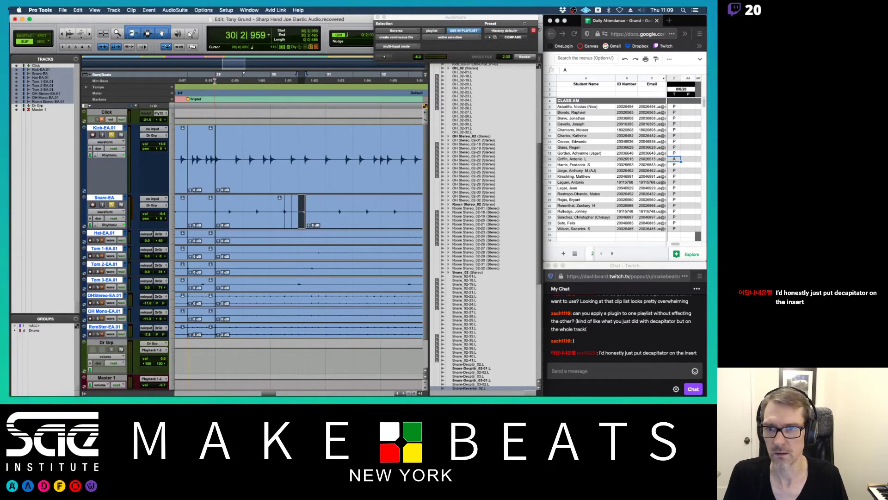
click(215, 81)
key(space)
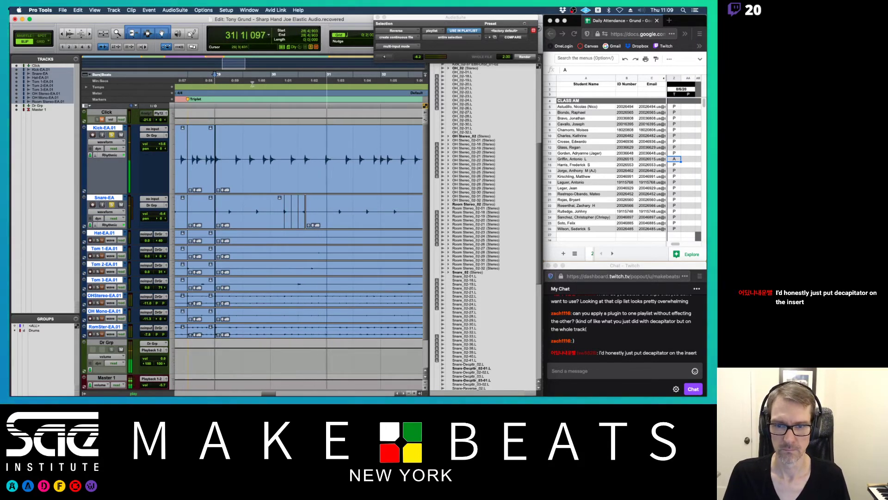
Step: Stop playback and move the reversed snare clip so it ends just before the snare hit on beat 2 of bar 31
key(space)
key(super+bracketright)
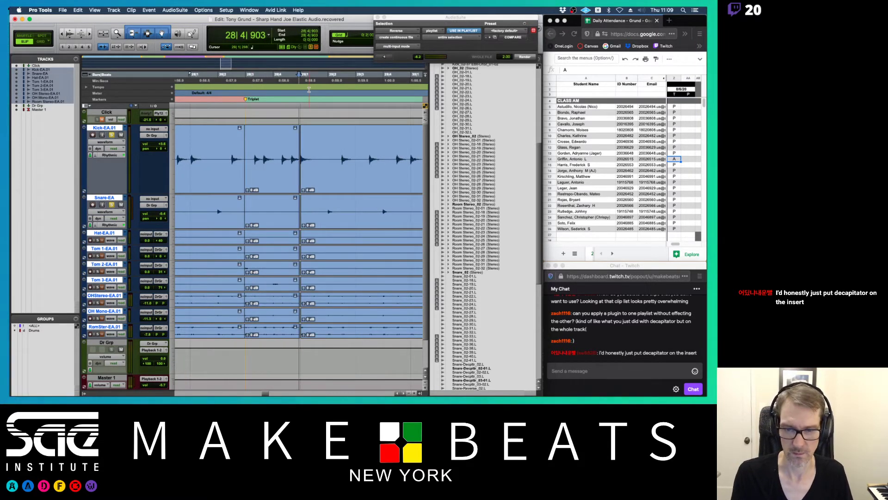
scroll(325, 152, right, 3)
scroll(310, 183, right, 3)
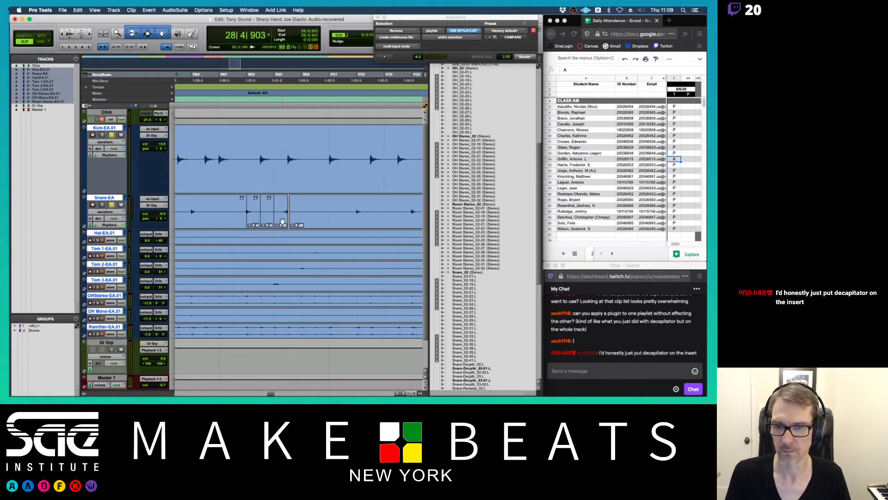
drag(282, 221, 348, 218)
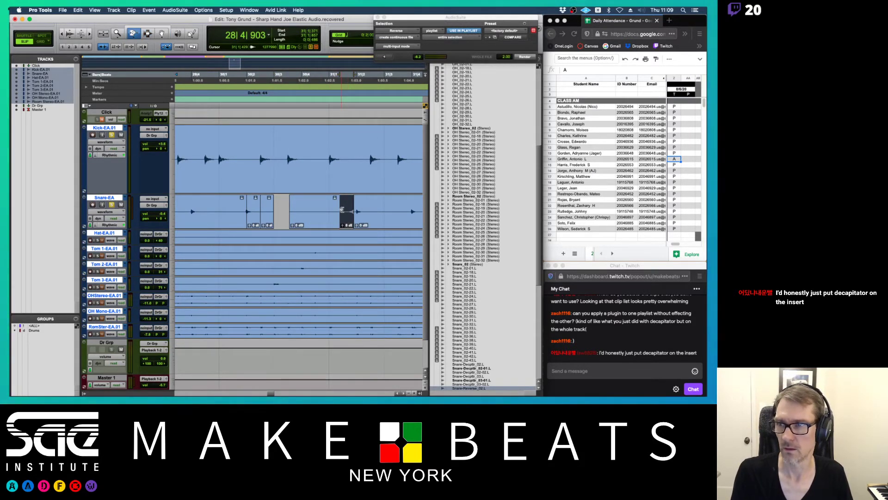
Step: Extend the start of the reversed snare clip earlier, set its clip gain to about -5.4 dB and audition it
drag(342, 209, 312, 210)
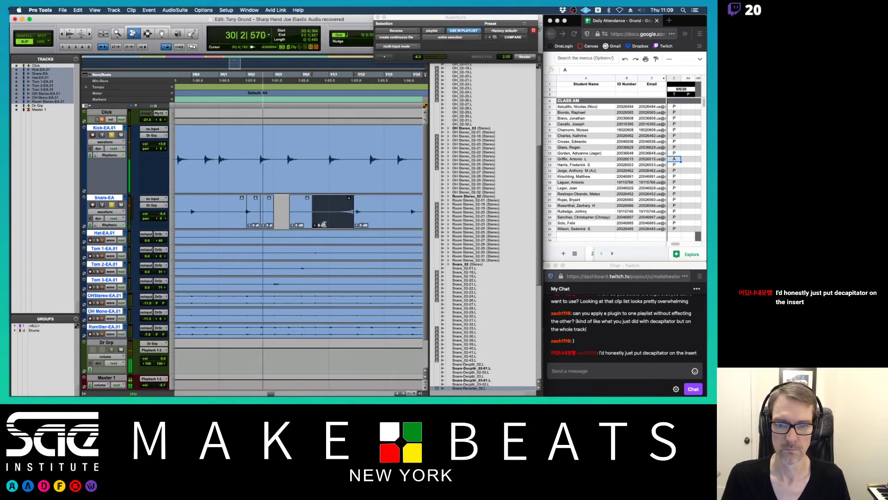
drag(314, 226, 315, 227)
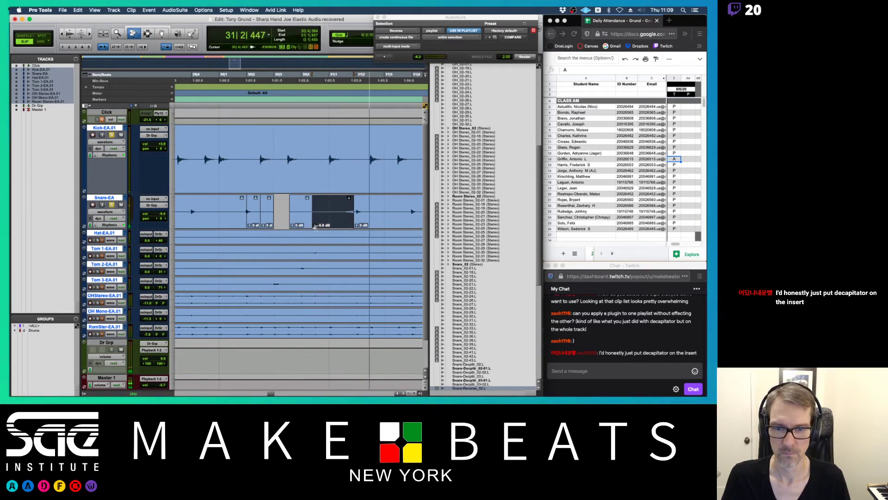
click(321, 78)
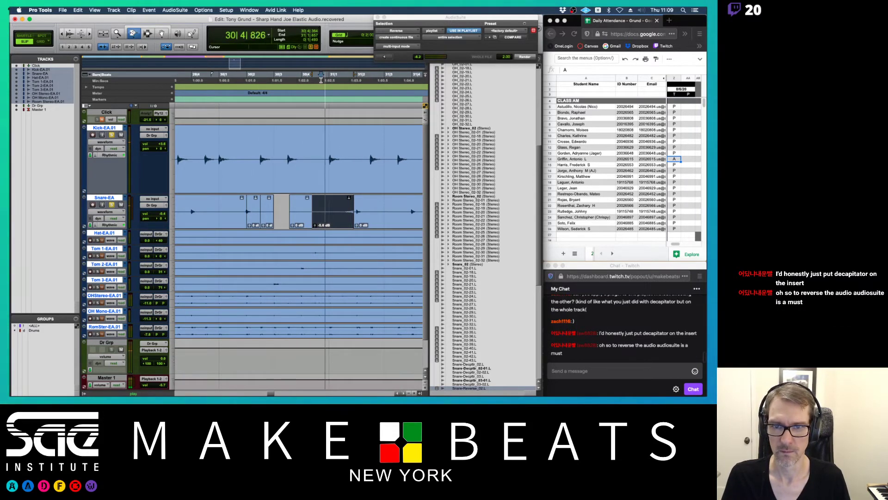
key(space)
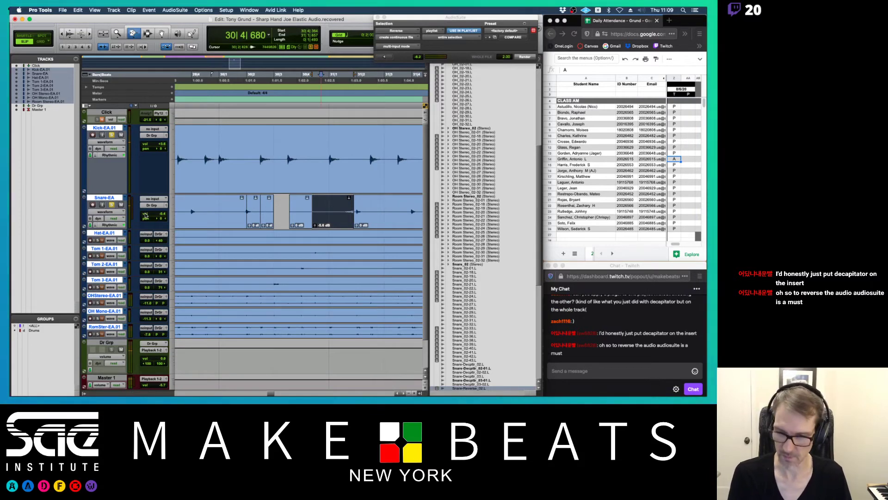
Step: Inspect the Expander/Gate insert on the Snare-EA track in the mixer and return to the Edit window during playback
key(super+equal)
click(157, 37)
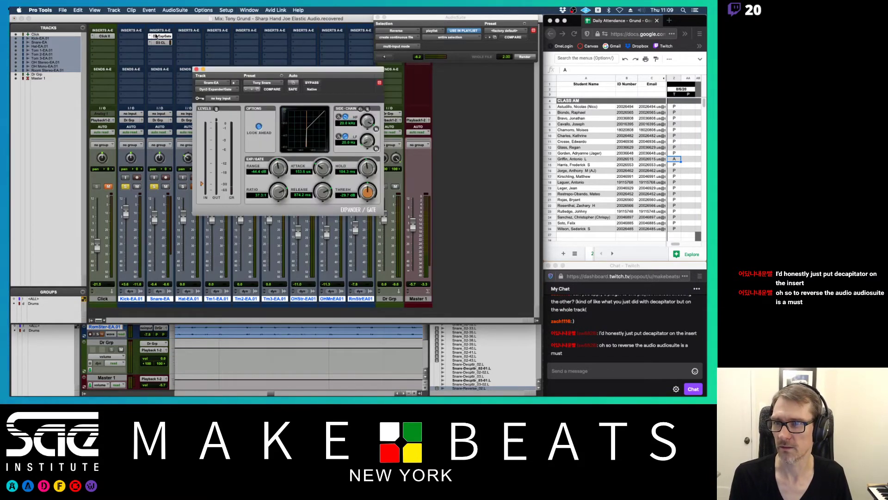
click(160, 36)
key(space)
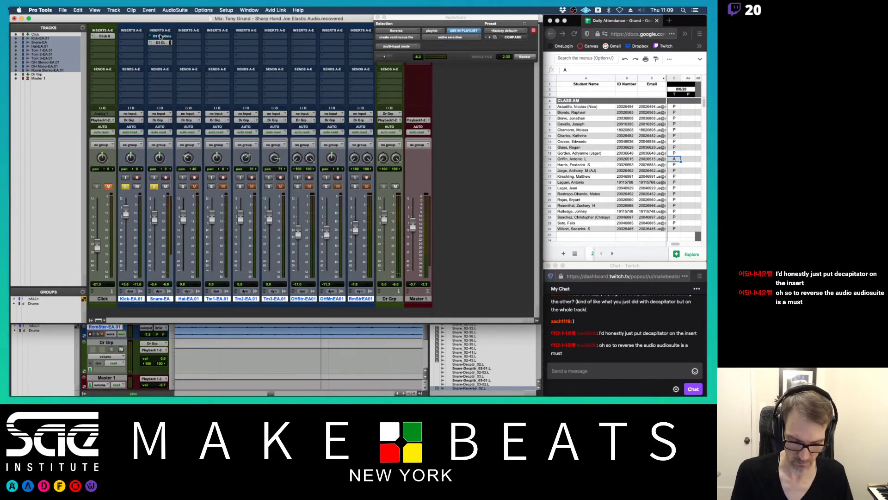
key(super+equal)
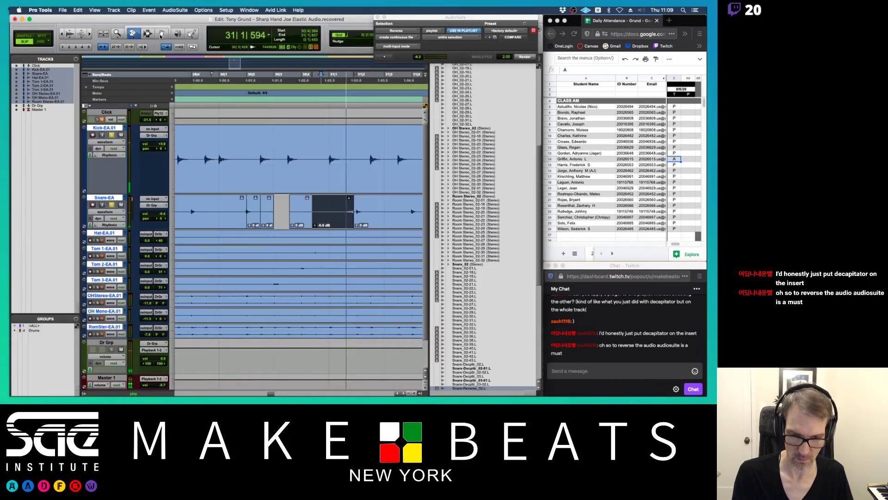
Step: Replay from just before the reversed snare, stop, and undo the clip's gain change and extension
click(307, 82)
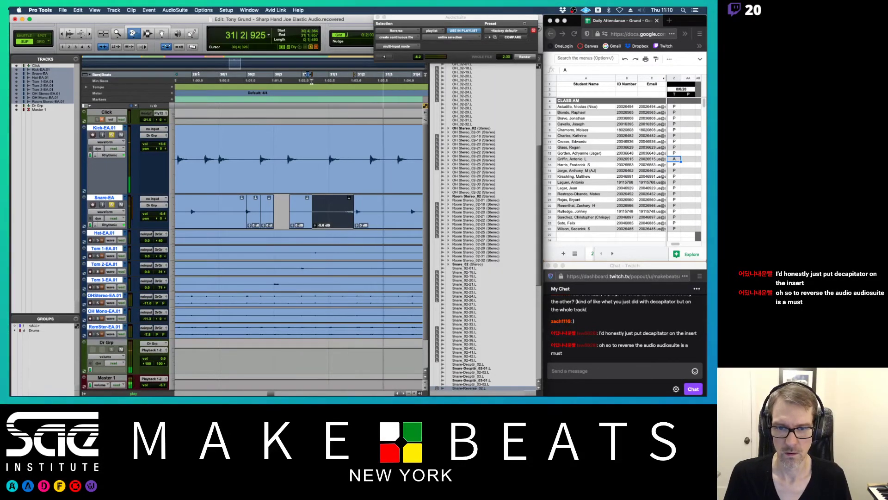
key(space)
key(super+z)
Step: Play the drums from just before the reversed snare in bar 31 to hear it in context
click(315, 86)
key(space)
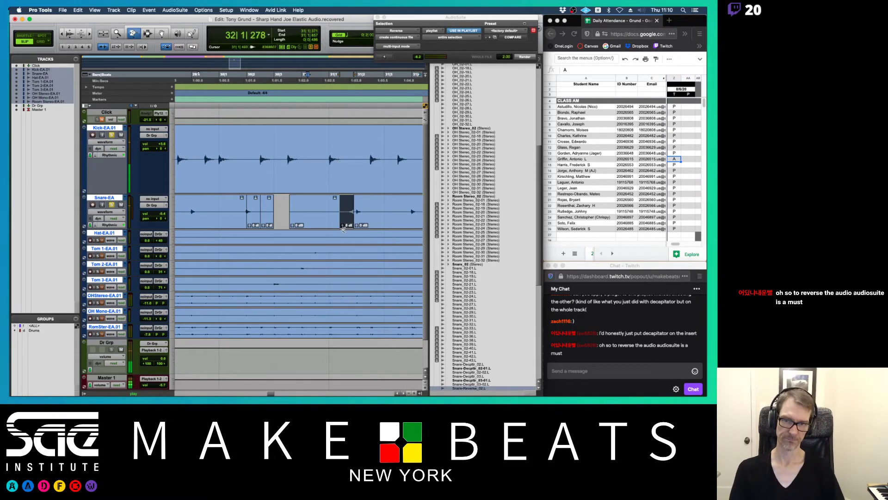
key(space)
click(308, 80)
key(space)
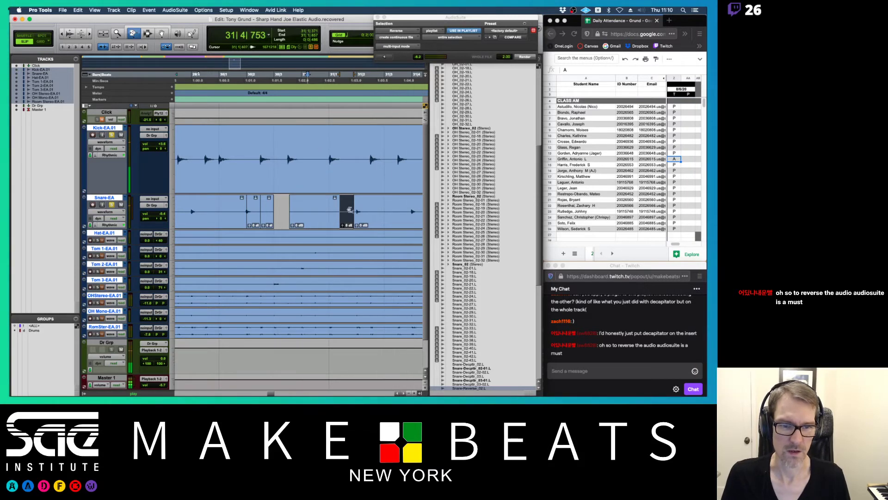
key(space)
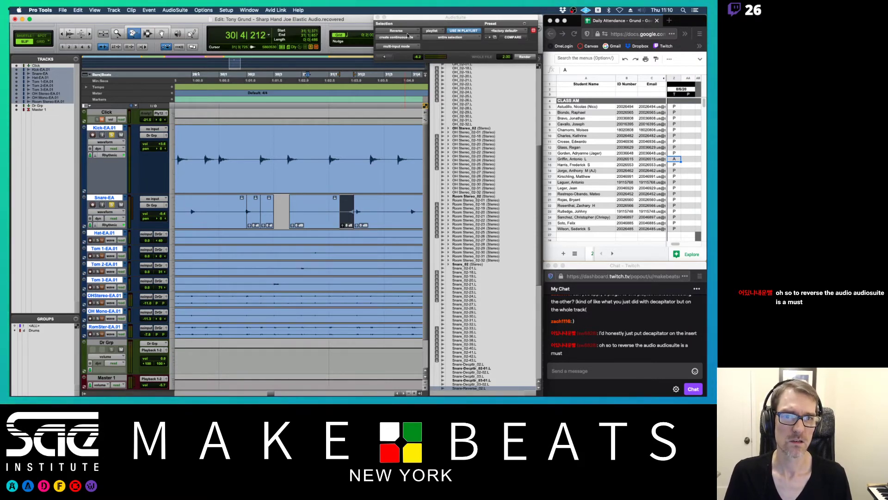
Step: Switch the AudioSuite window to the Avid Gain processor
click(437, 31)
mouse_move(436, 31)
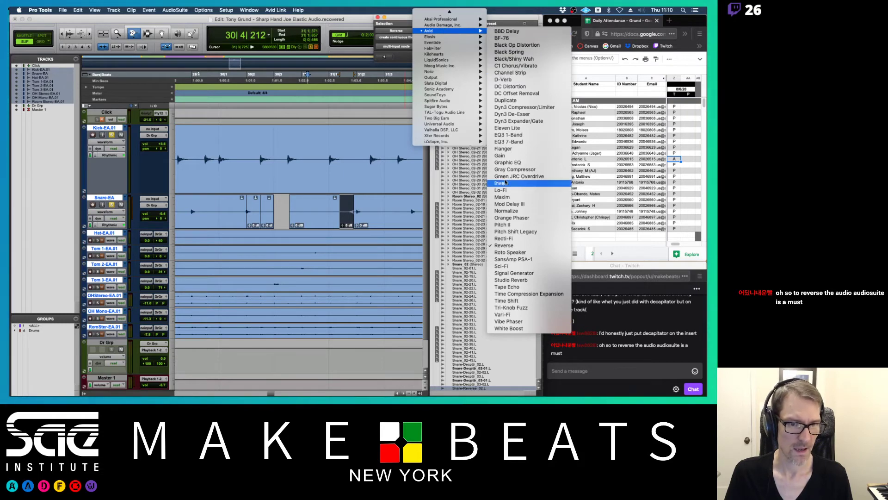
click(510, 157)
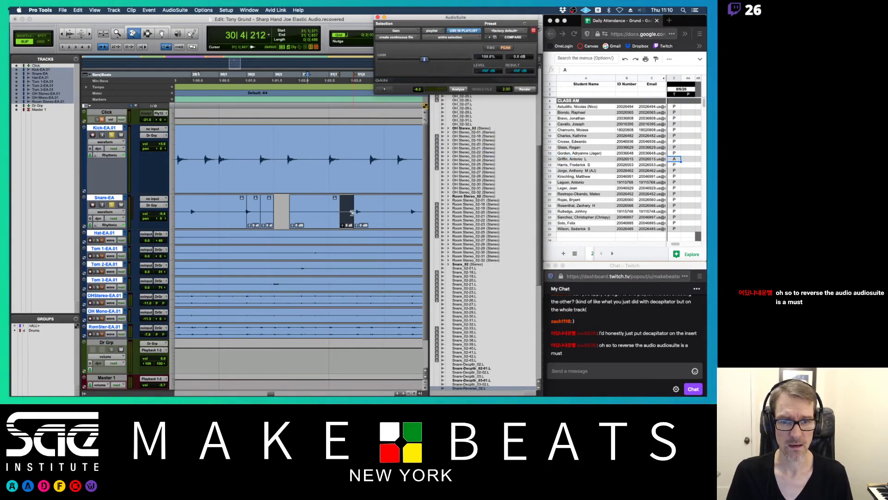
Step: Examine the clip gain control on the snare clip following the reversed hit and close the AudioSuite window
key(super+bracketright)
key(super+bracketright)
key(super+bracketright)
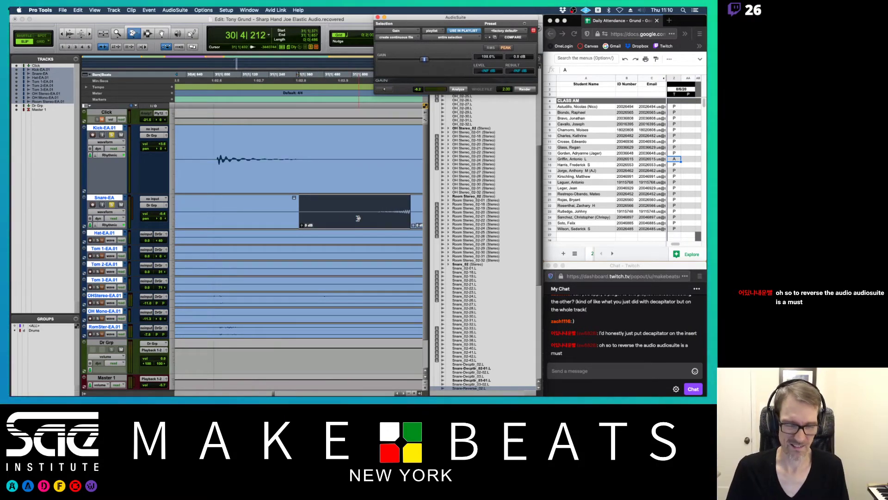
scroll(361, 199, right, 5)
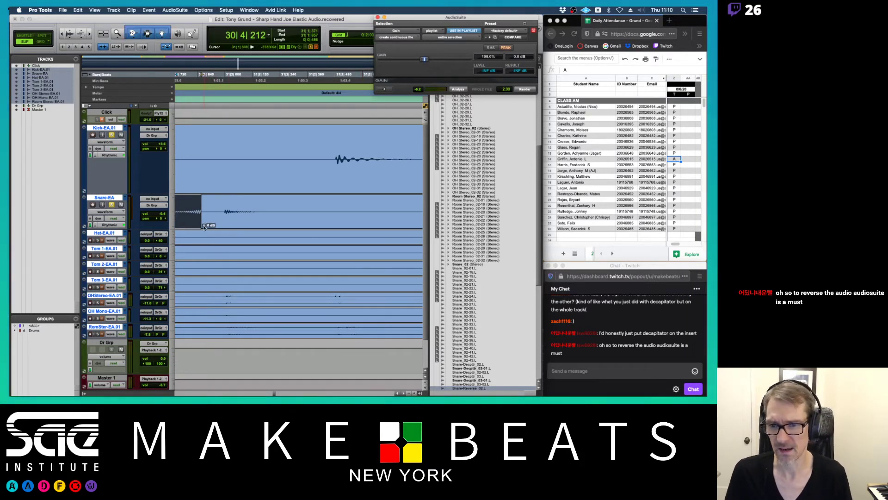
drag(203, 225, 206, 226)
key(r)
key(r)
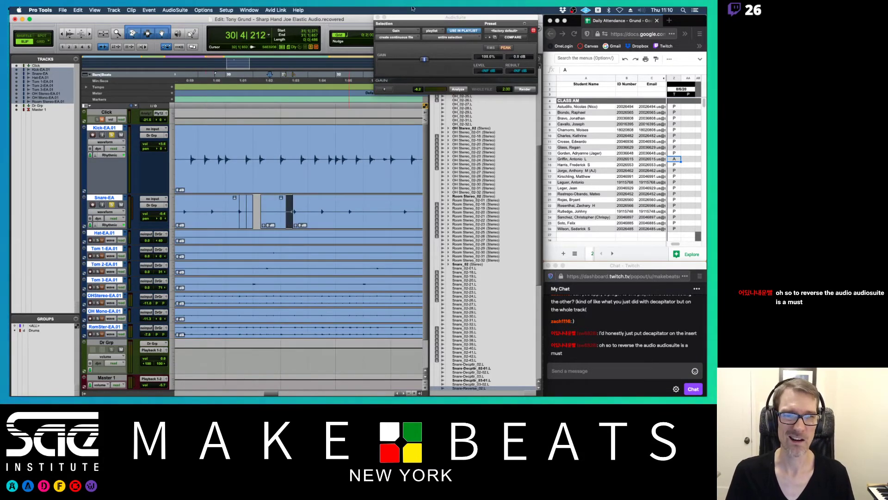
click(377, 17)
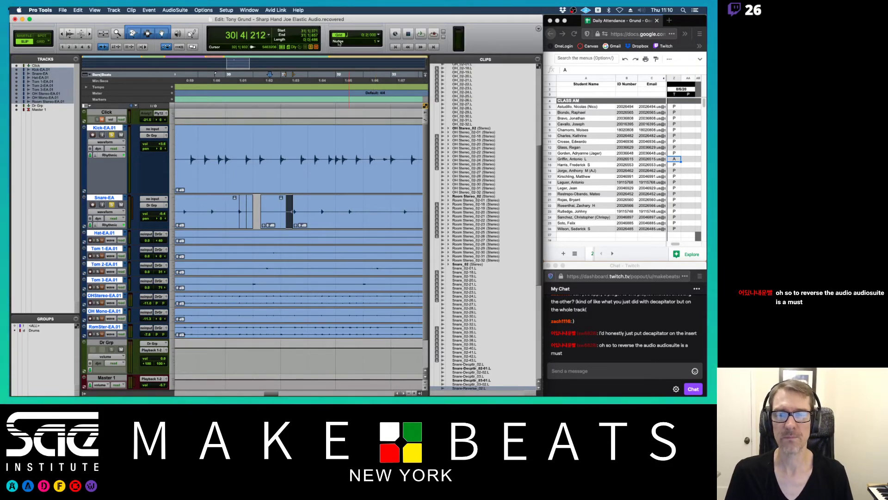
Step: Browse the AudioSuite processes, read the Useful AudioSuite Plugins page in Preview, and return to Pro Tools
click(175, 9)
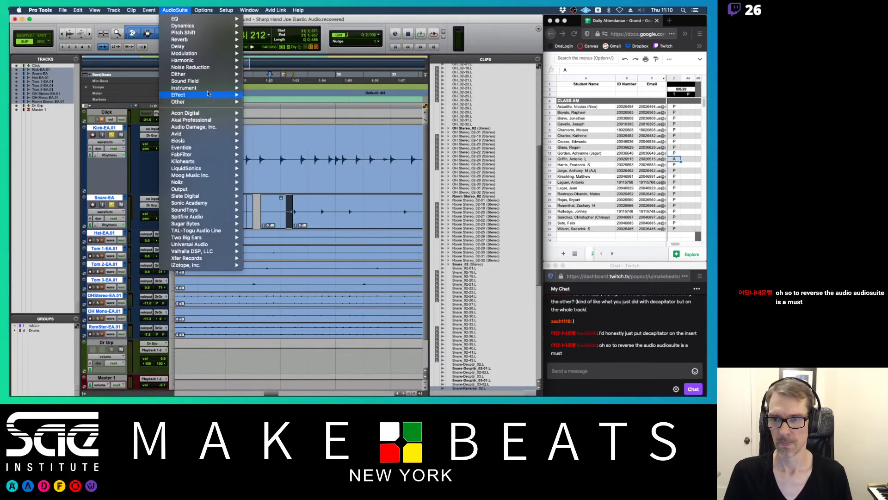
mouse_move(215, 18)
key(super+Tab)
key(super+Tab)
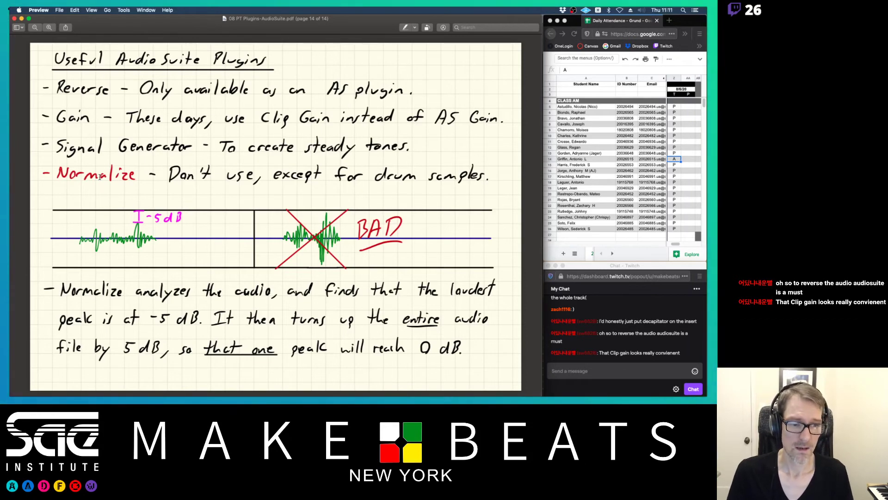
key(super+Tab)
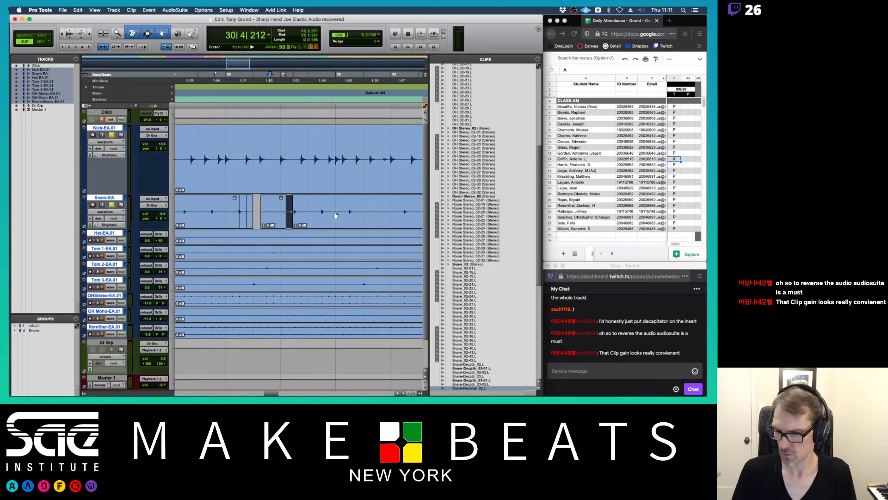
Step: Set the playback start position to 28|4|751, just before bar 29
scroll(351, 212, left, 10)
key(super+bracketleft)
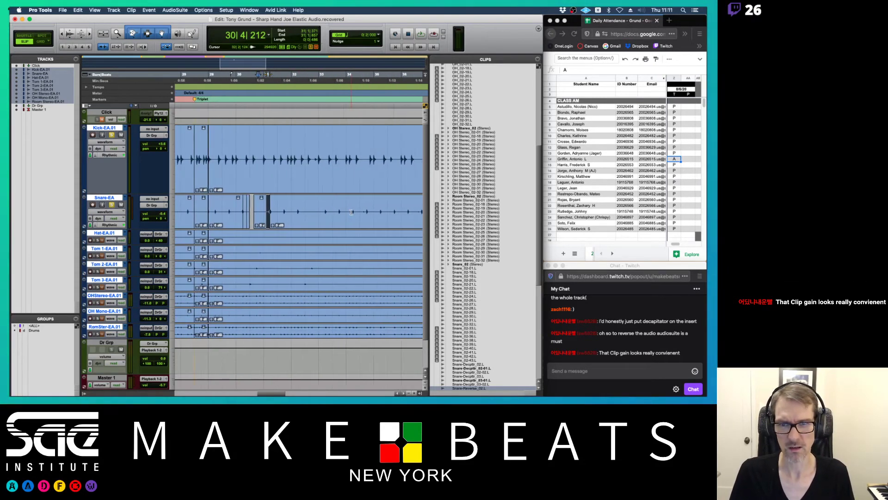
scroll(306, 175, right, 5)
scroll(302, 158, left, 2)
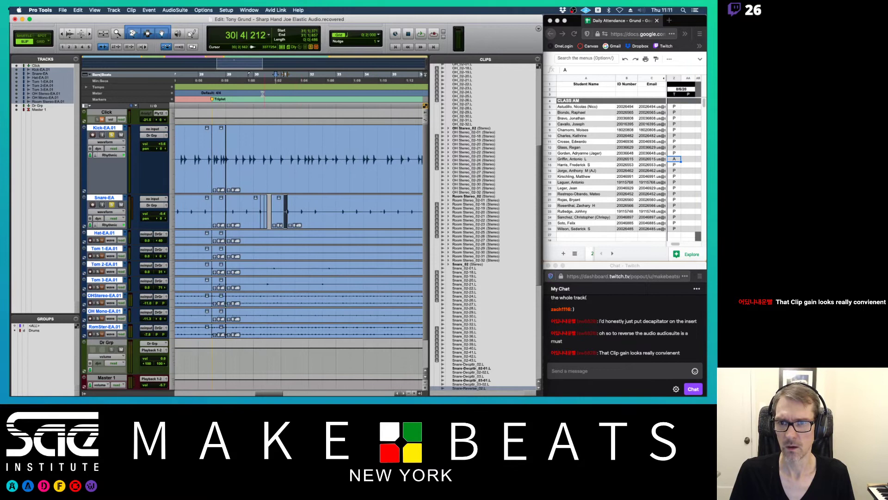
click(225, 79)
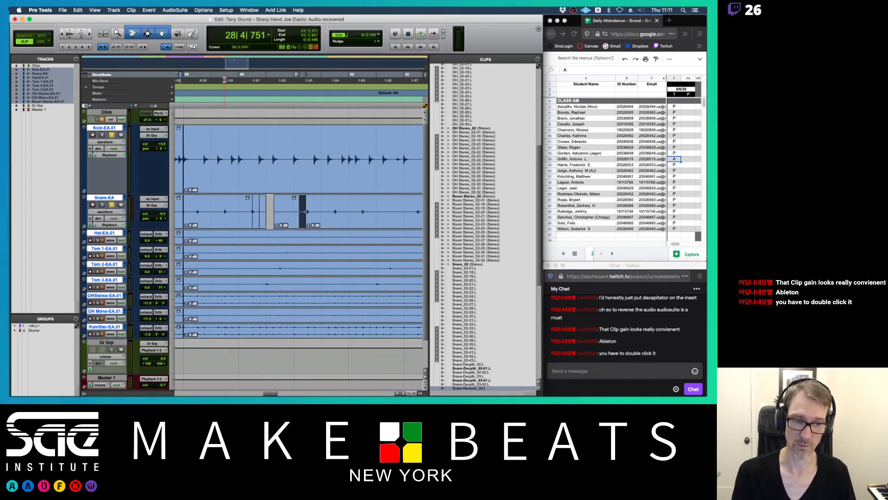
Step: Examine the reversed snare clip up close and play the drums from 28|4|751 through bar 30
key(alt+f)
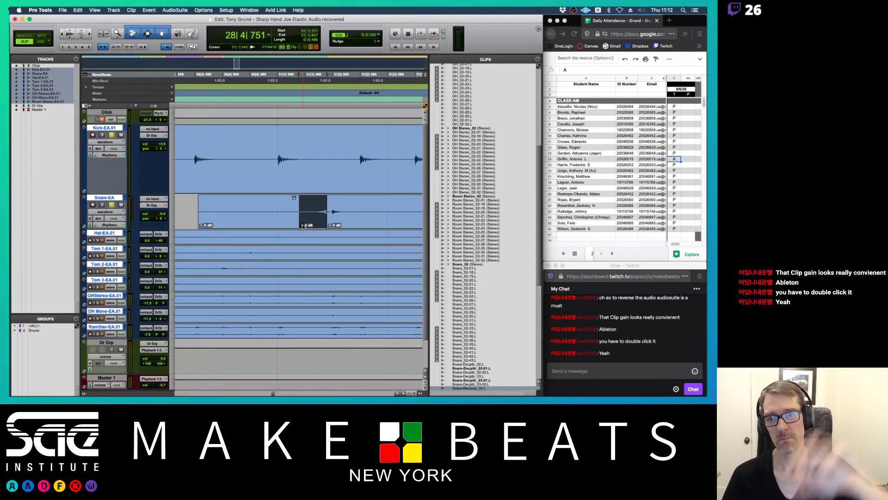
key(super+bracketleft)
key(super+bracketleft)
key(super+bracketleft)
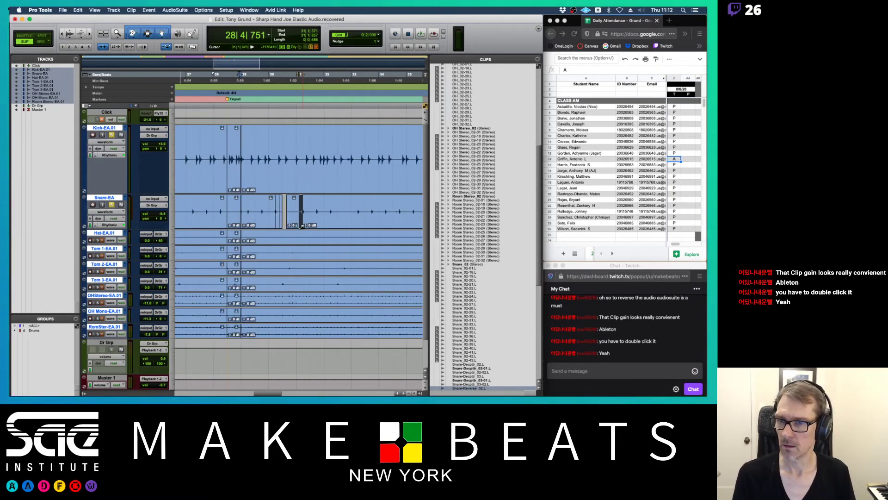
key(super+bracketleft)
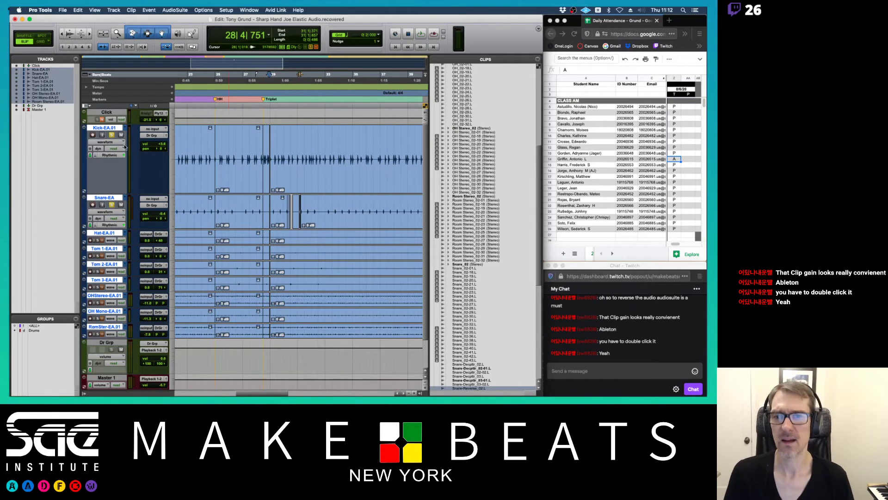
key(space)
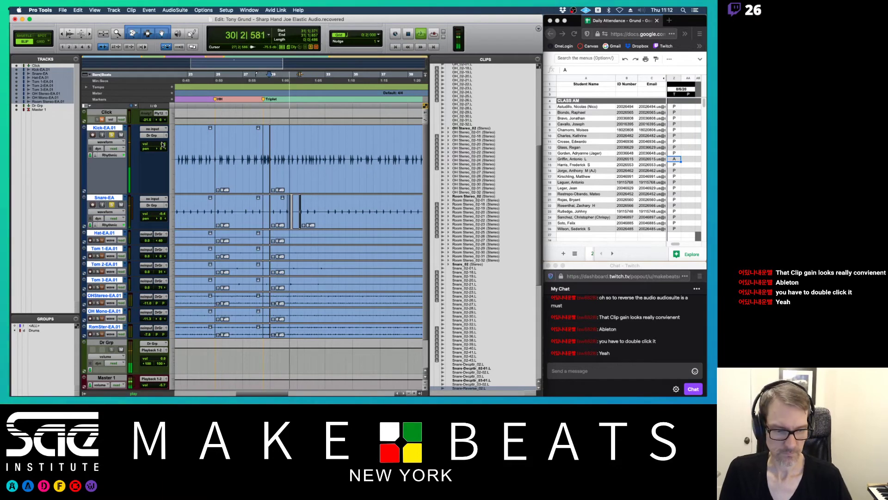
key(space)
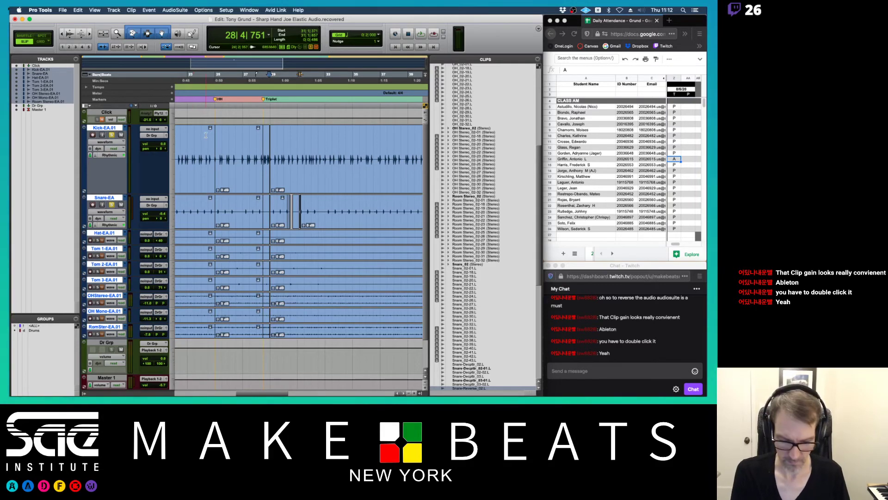
Step: Add one new mono audio track directly below the Kick-EA.01 track
key(super+bracketleft)
key(super+bracketright)
key(super+bracketright)
key(super+bracketright)
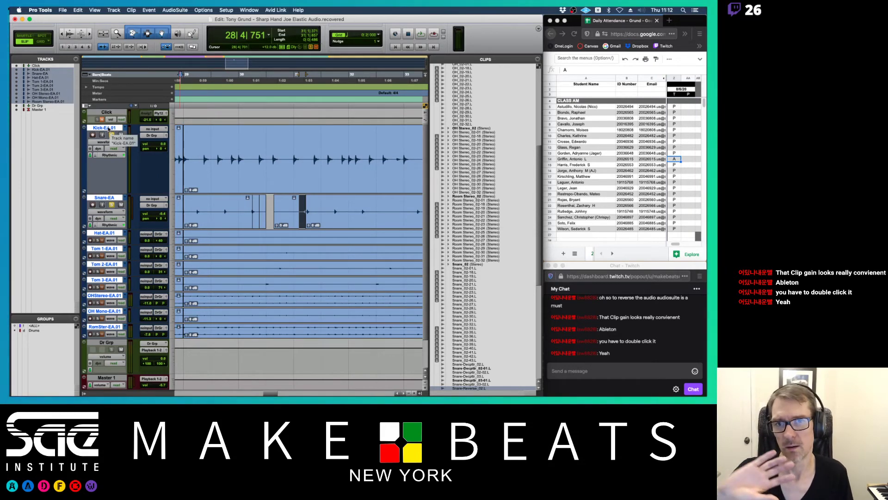
right_click(109, 129)
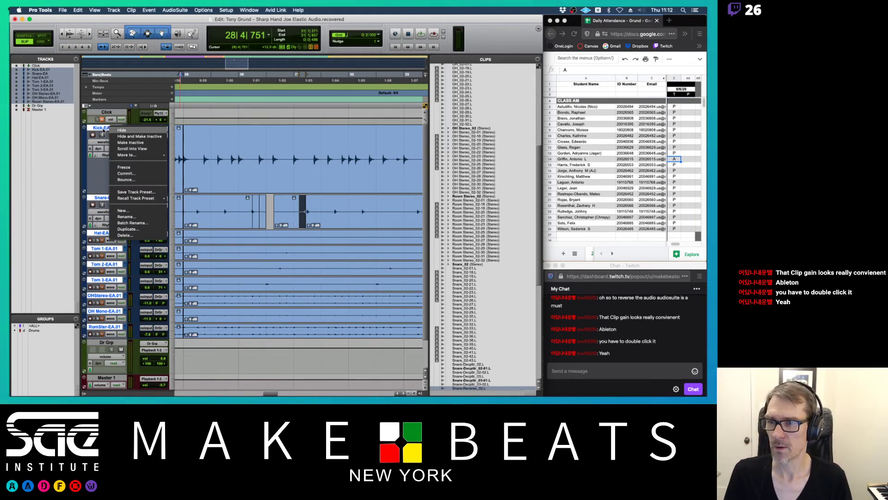
key(Escape)
click(119, 130)
click(119, 130)
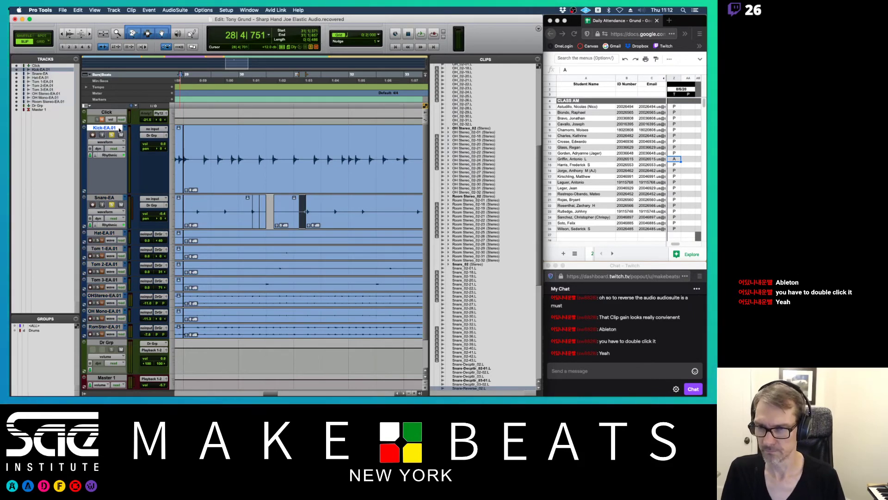
key(super+shift+n)
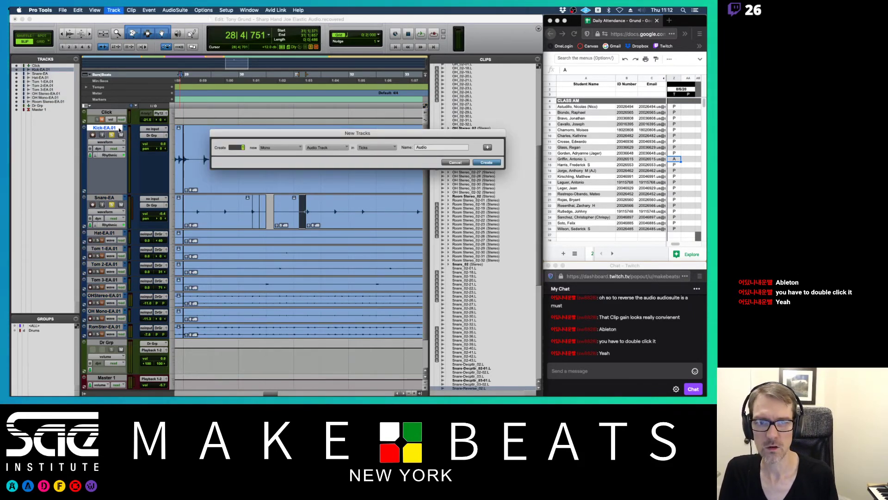
key(Return)
Step: Rename the new audio track as 60 Hz
double_click(102, 198)
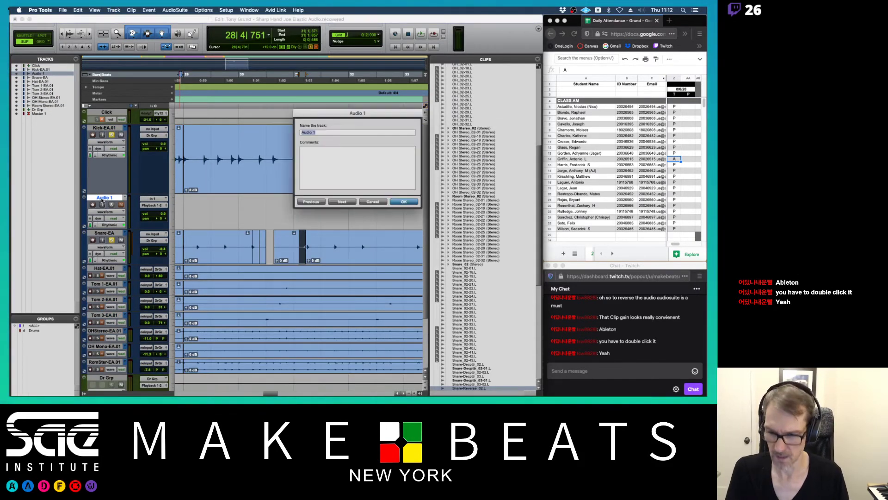
text(60)
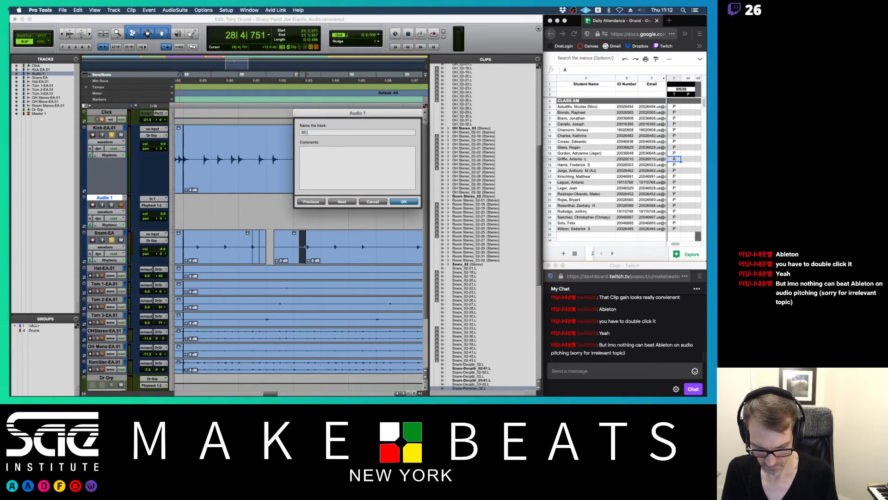
text( Hz)
key(Return)
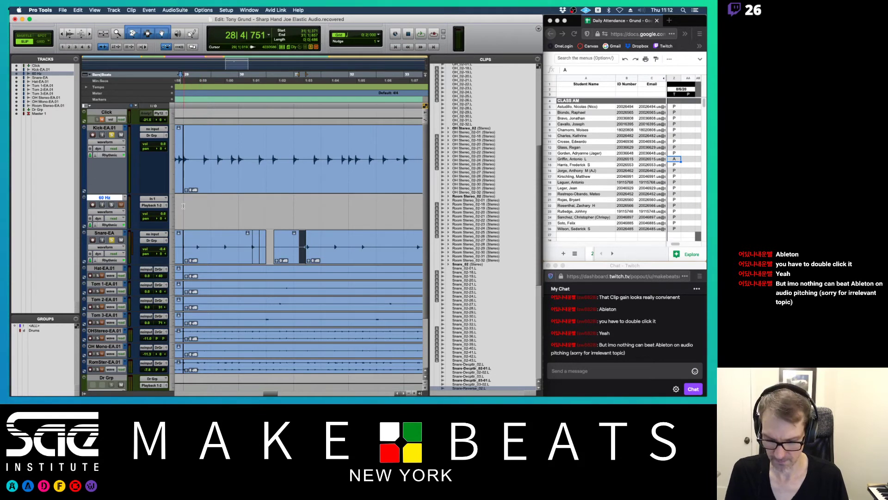
Step: Select a range of about one bar on the 60 Hz track from 28|4|751 and open the AudioSuite Signal Generator
drag(183, 206, 246, 203)
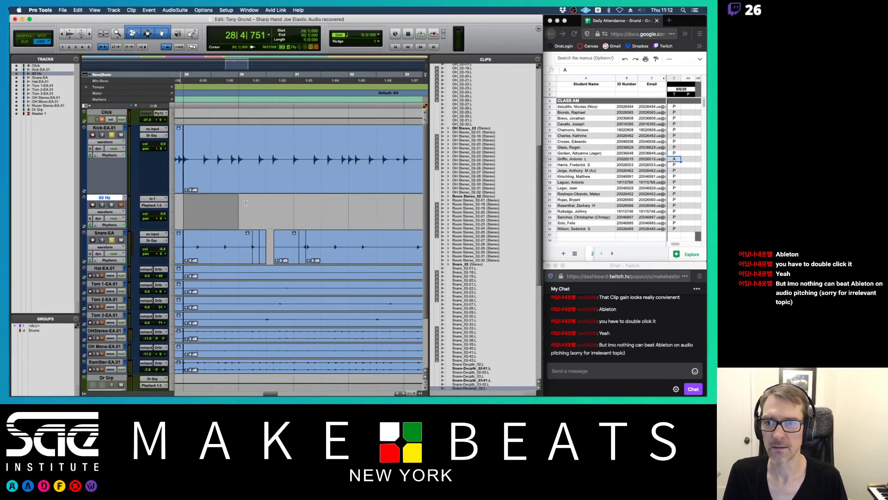
key(alt+f)
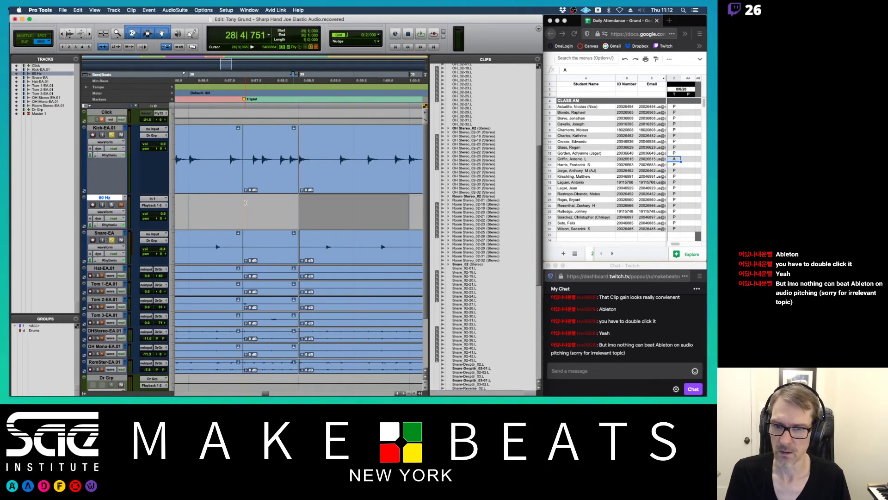
click(173, 11)
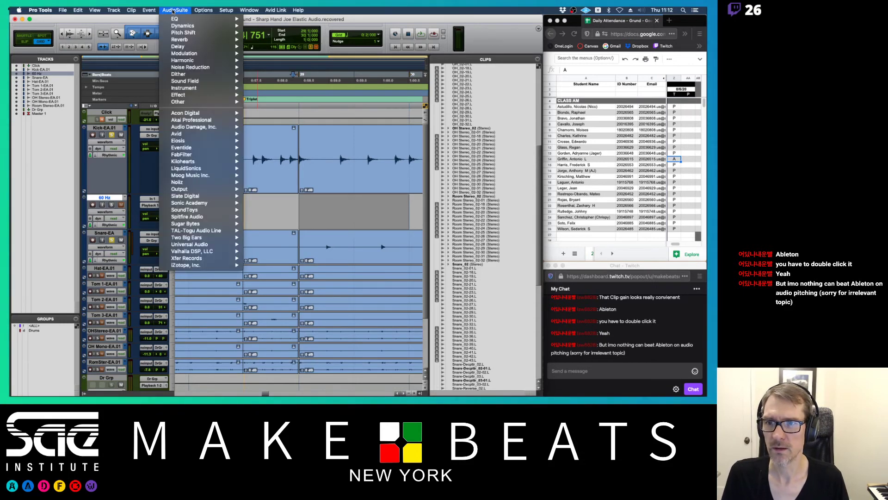
mouse_move(178, 103)
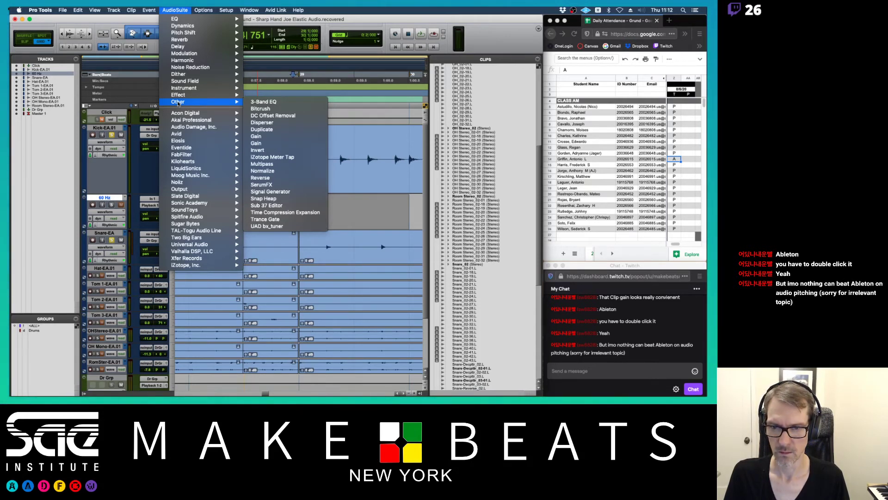
click(273, 192)
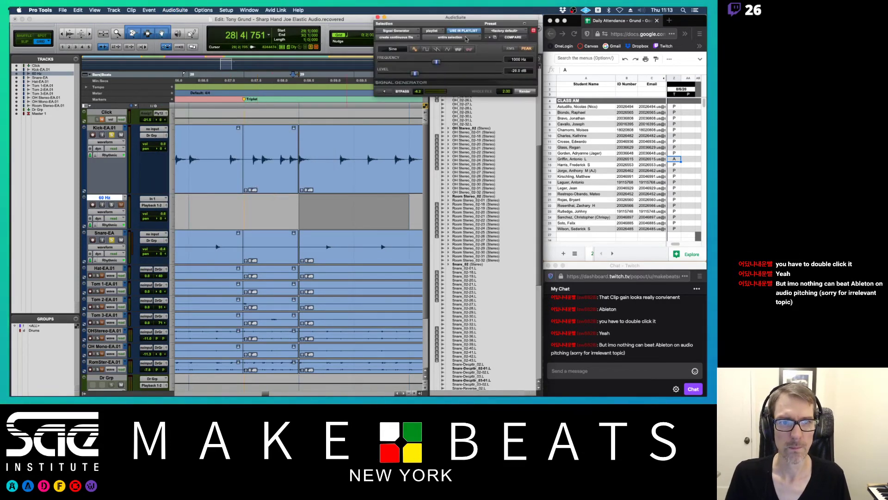
Step: Set the Signal Generator's sine frequency to 60 Hz and render the tone into the selected range
drag(445, 19, 405, 20)
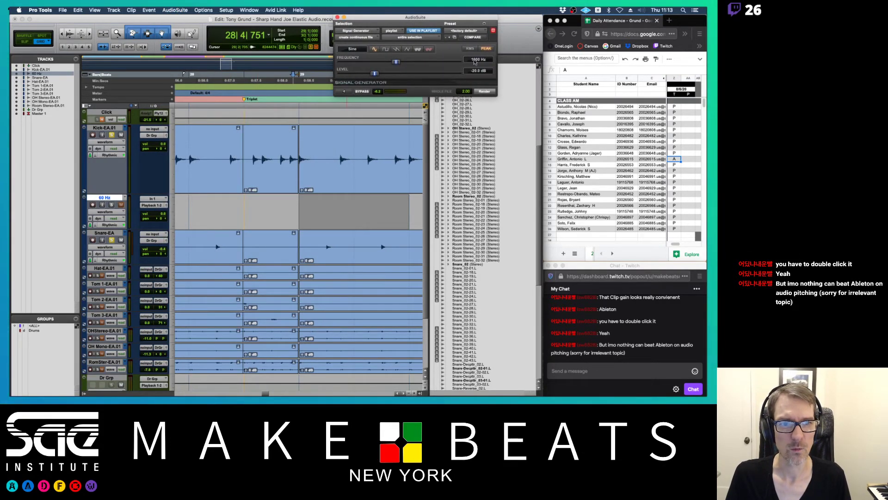
click(478, 60)
text(60)
key(Return)
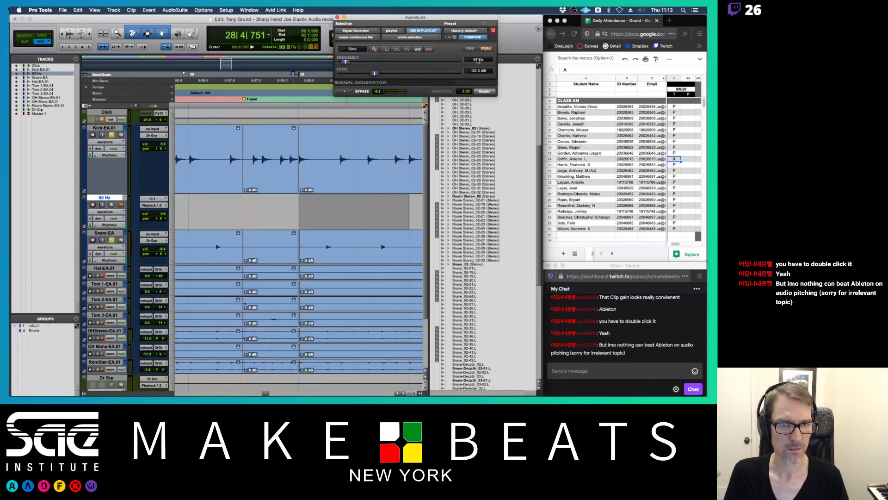
click(485, 92)
Step: Play the tone with the kick, mute the Snare-EA track and lower the tone clip's gain
key(space)
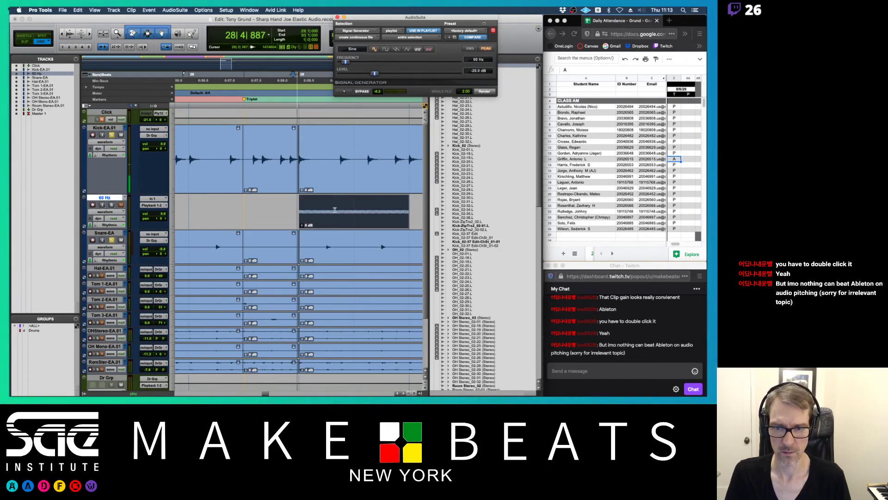
key(space)
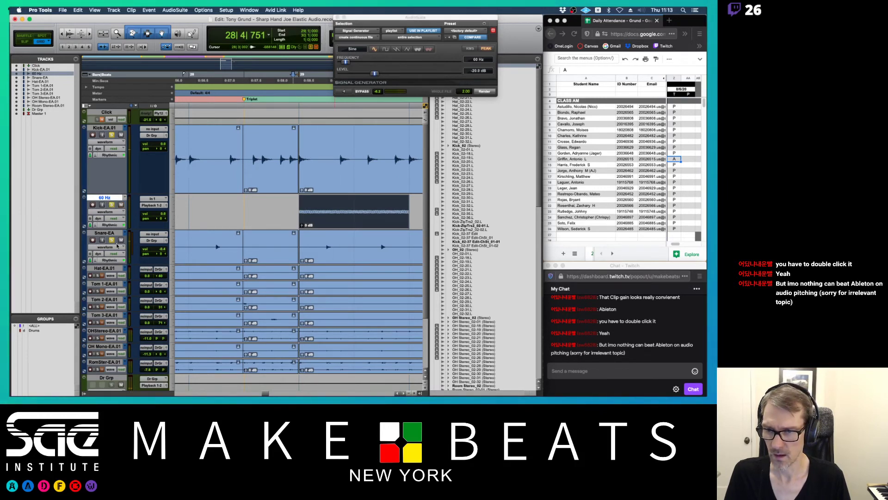
click(121, 240)
key(space)
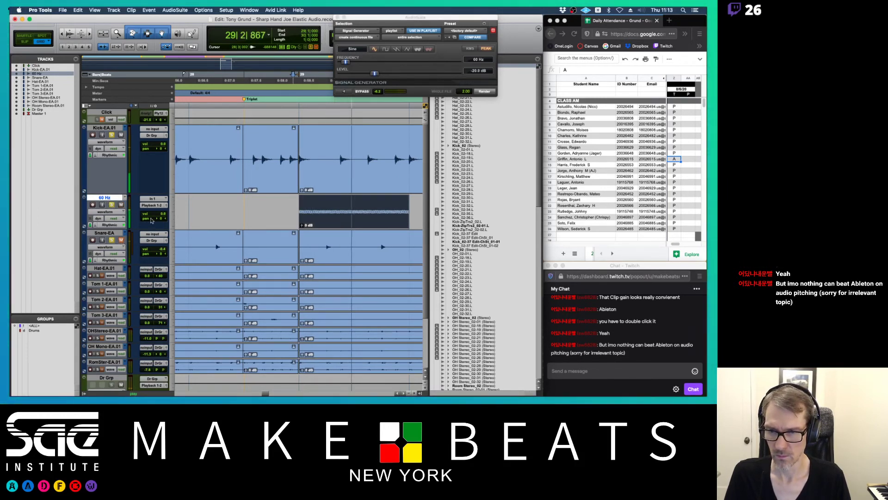
key(ctrl+shift+Down)
key(space)
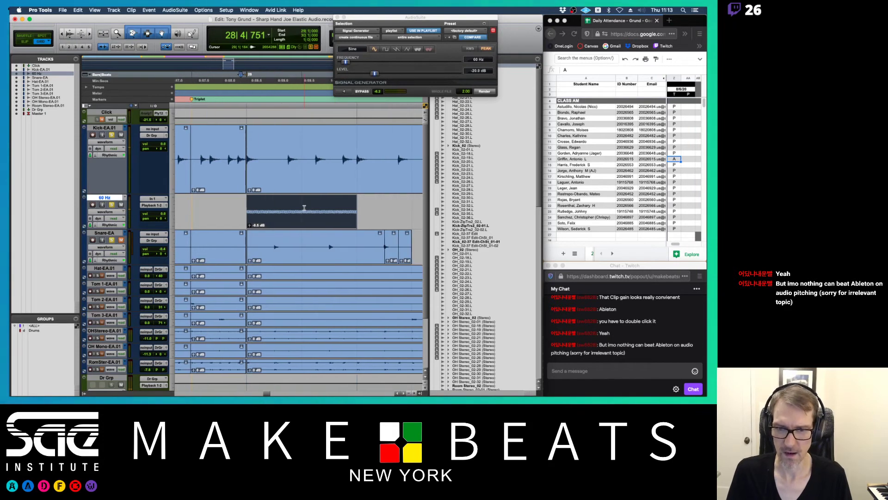
Step: Trim the end of the tone clip slightly earlier in Slip mode, close to a zero crossing of the waveform
key(super+bracketright)
key(super+bracketright)
key(super+bracketright)
key(super+bracketright)
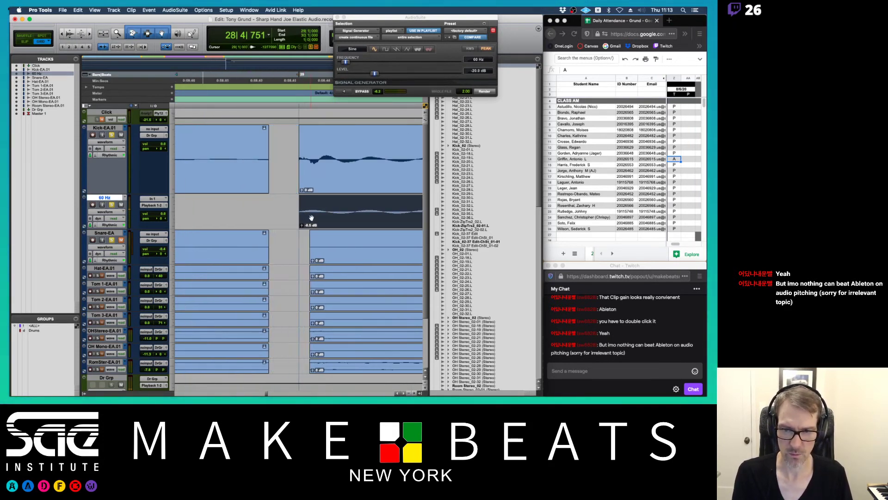
scroll(321, 225, right, 5)
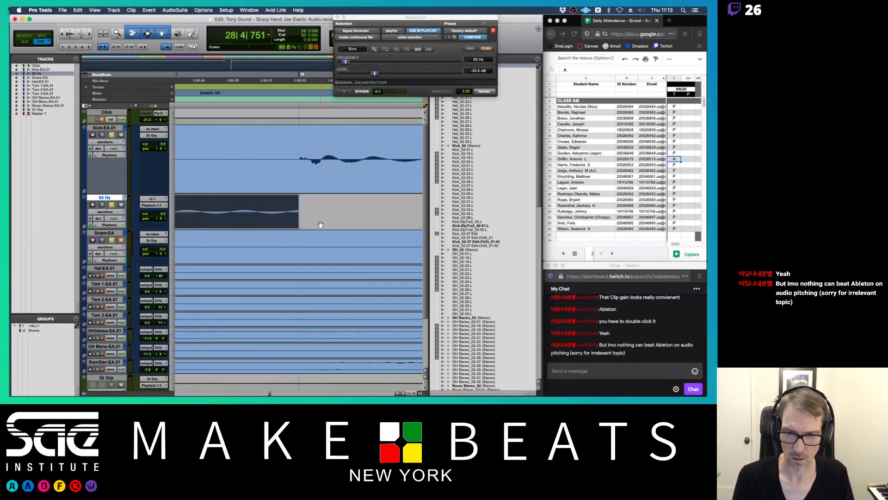
click(292, 208)
click(288, 211)
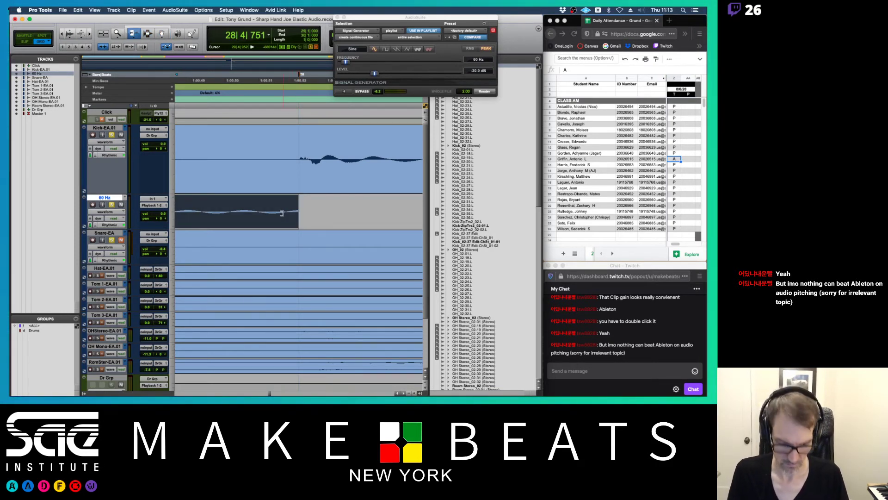
key(super+z)
key(super+z)
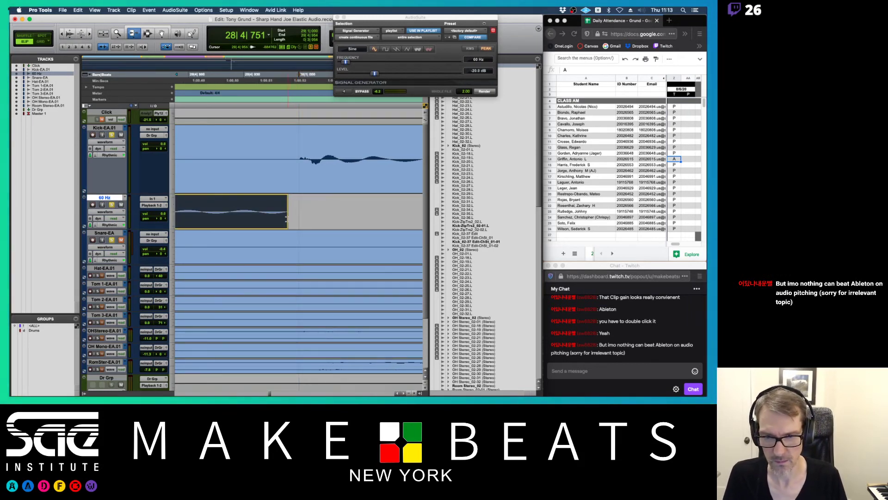
Step: Set the 60 Hz track height to jumbo and fine-trim the clip's end to the zero crossing
click(173, 216)
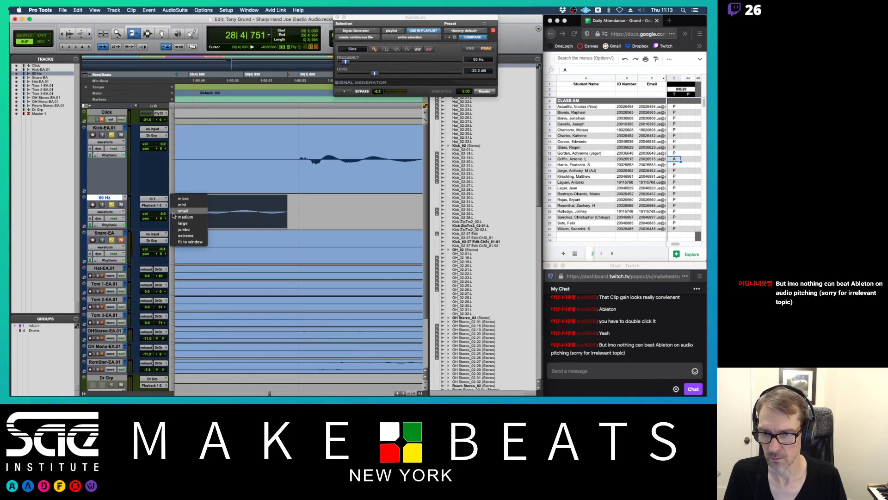
click(179, 229)
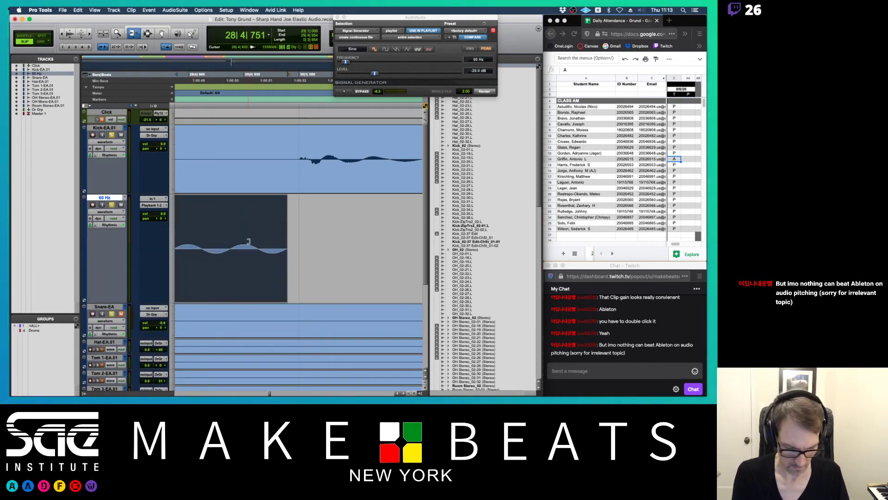
key(super+bracketright)
key(super+bracketright)
key(super+bracketright)
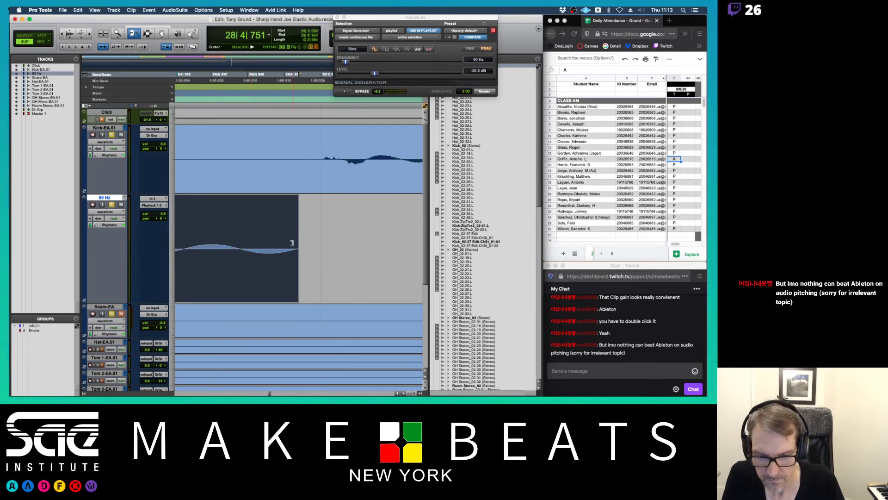
drag(297, 245, 294, 244)
Step: Loop-trim the end of the tone clip so it repeats under the following bars of the kick
key(super+bracketleft)
key(super+bracketleft)
key(super+bracketleft)
key(super+bracketleft)
key(super+bracketleft)
key(super+bracketleft)
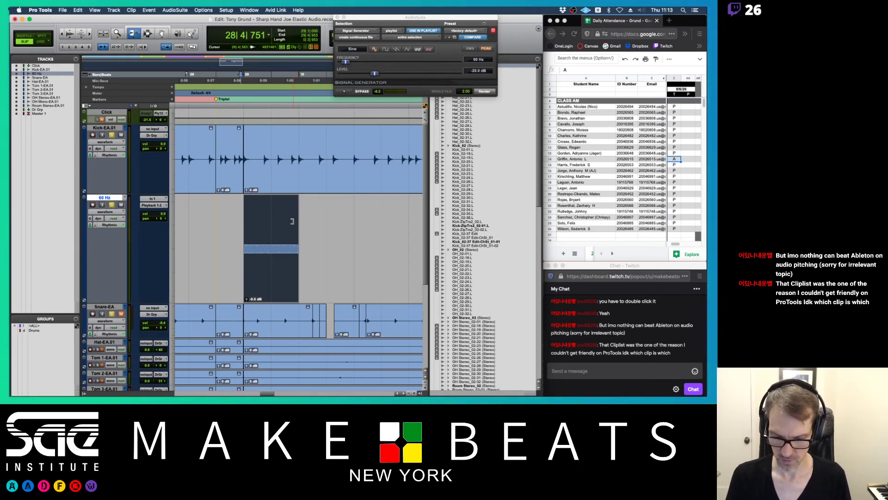
drag(293, 221, 362, 223)
key(r)
key(r)
key(r)
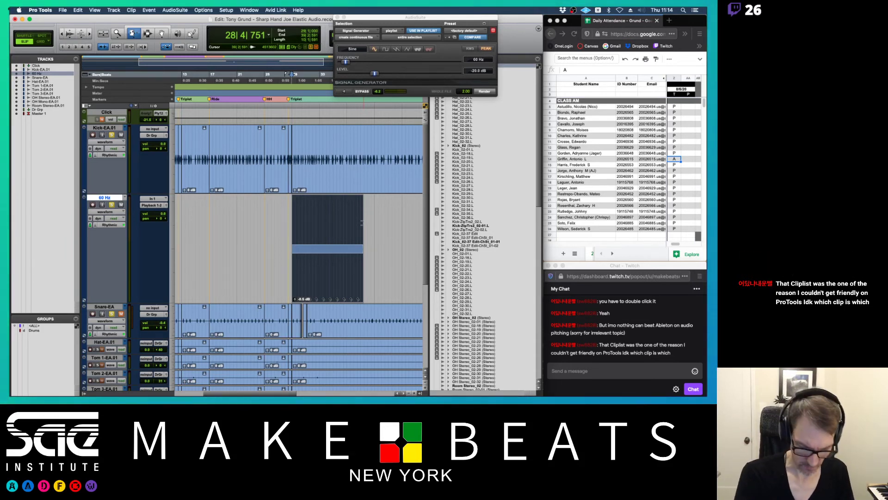
key(t)
key(t)
key(t)
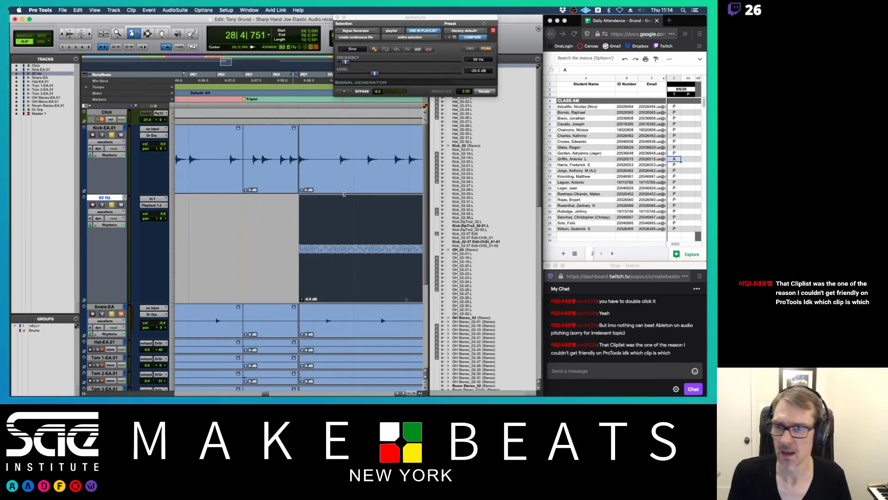
key(super+space)
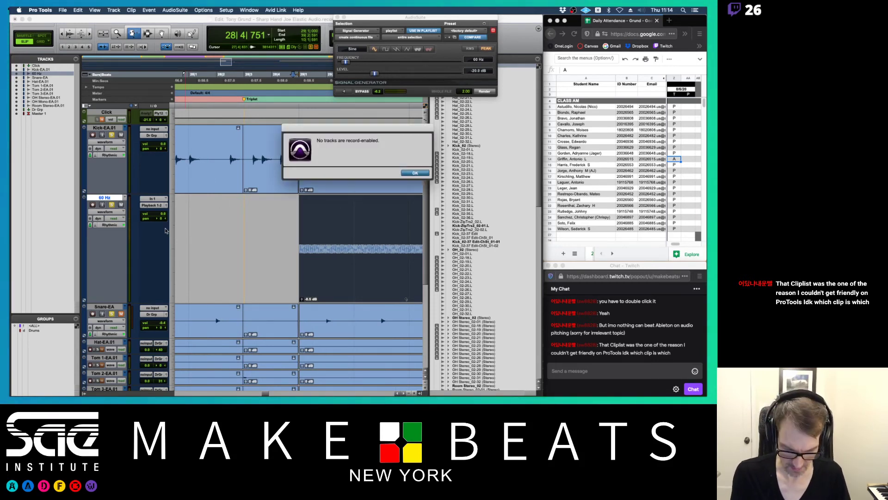
click(416, 173)
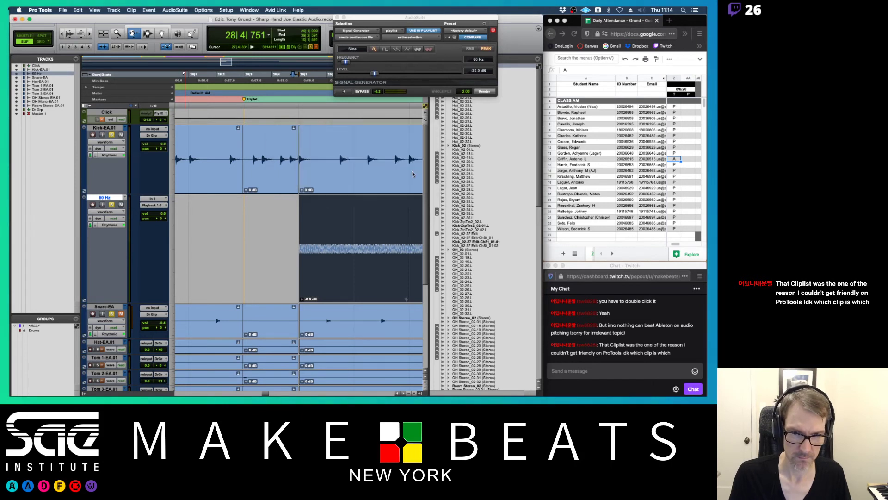
click(413, 172)
key(super+z)
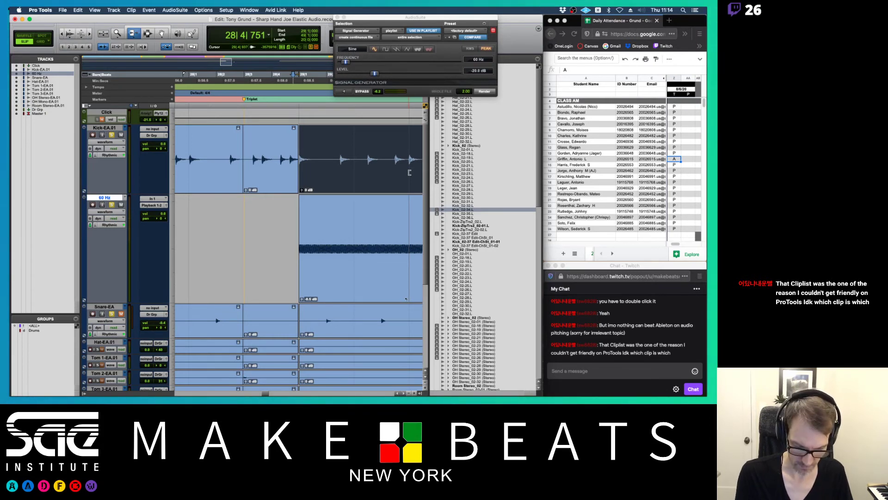
Step: Copy the Dyn3 Expander/Gate from Snare-EA to an insert on the 60 Hz track in the Mix window and turn off its bypass
key(super+equal)
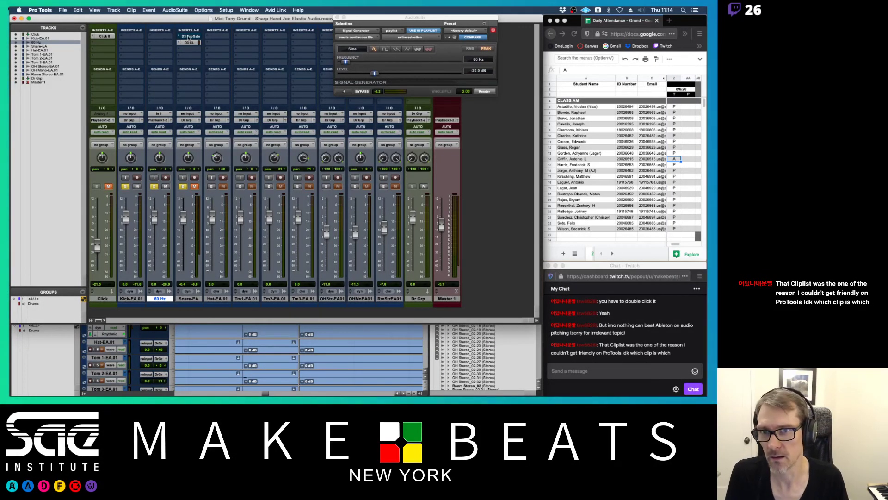
drag(189, 37, 167, 44)
click(167, 43)
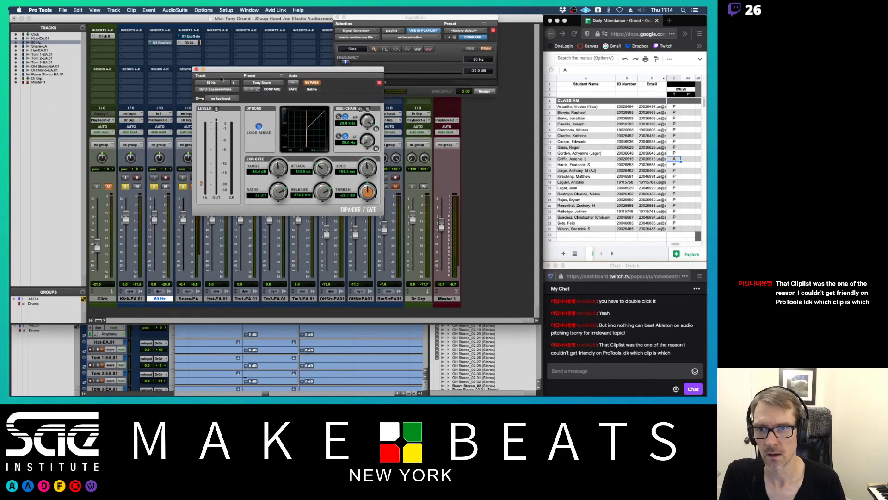
click(312, 84)
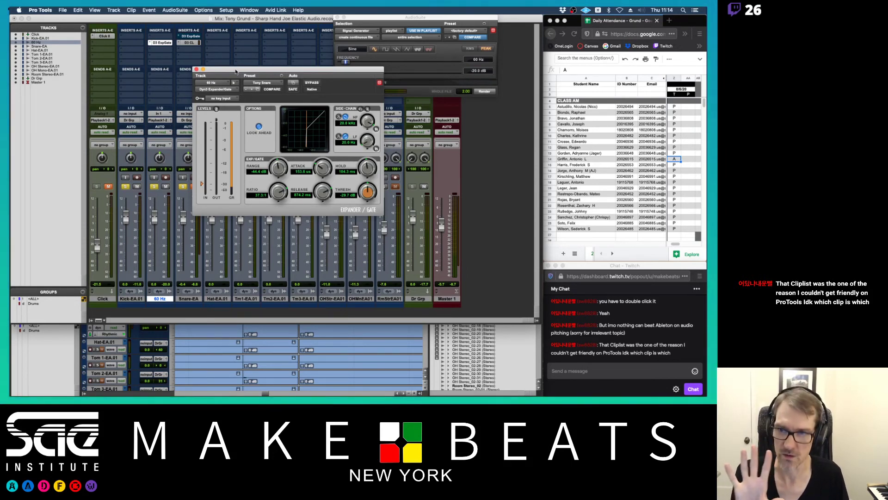
drag(236, 72, 243, 60)
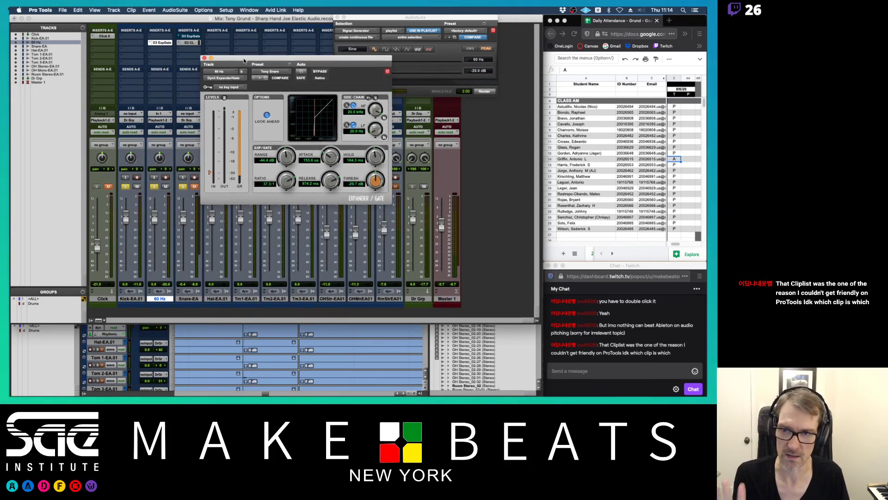
Step: Add a send on the Kick-EA.01 track routed to Bus 1 (Stereo)
click(130, 77)
mouse_move(156, 76)
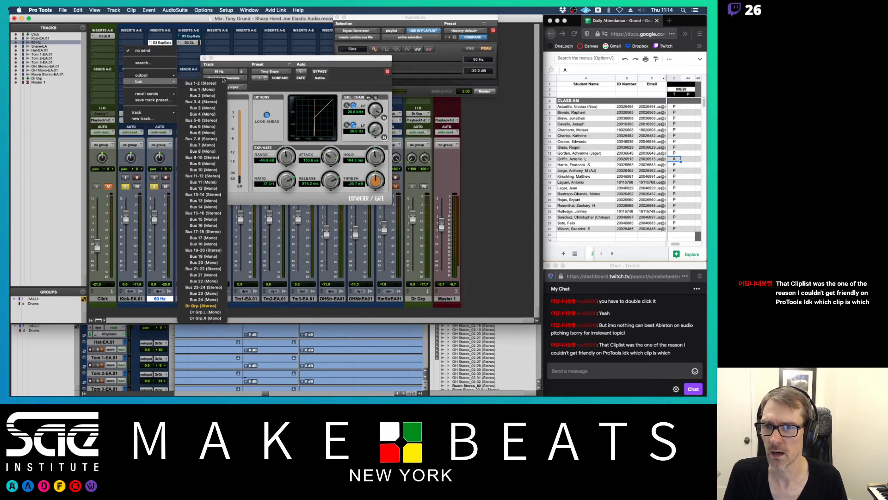
click(199, 84)
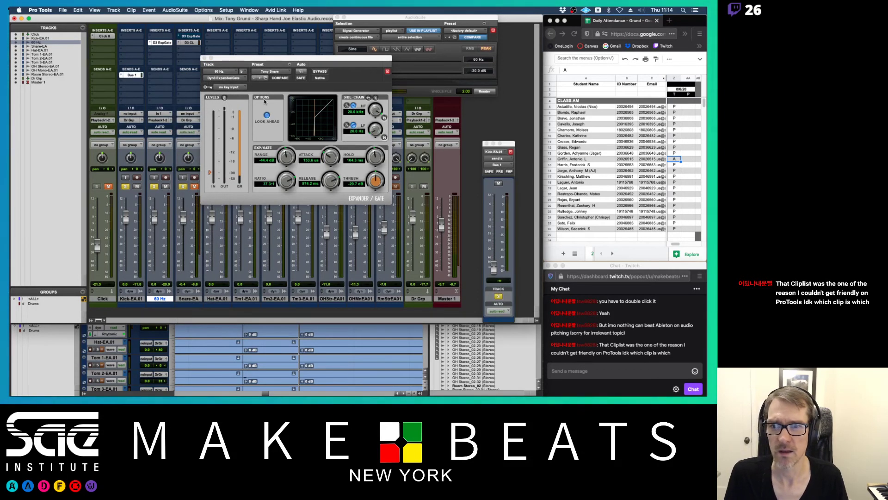
Step: Set the 60 Hz gate's key input to Bus 1 (Mono) and enable its external side-chain
click(238, 88)
click(238, 88)
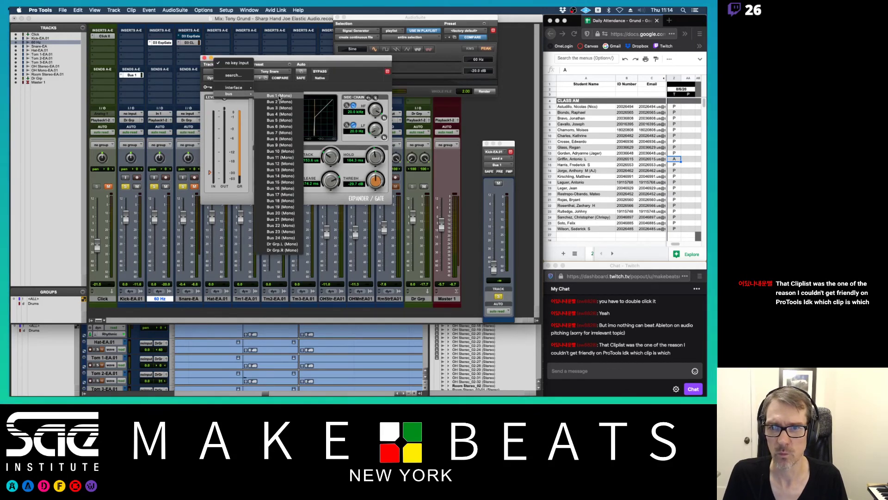
click(280, 98)
click(369, 97)
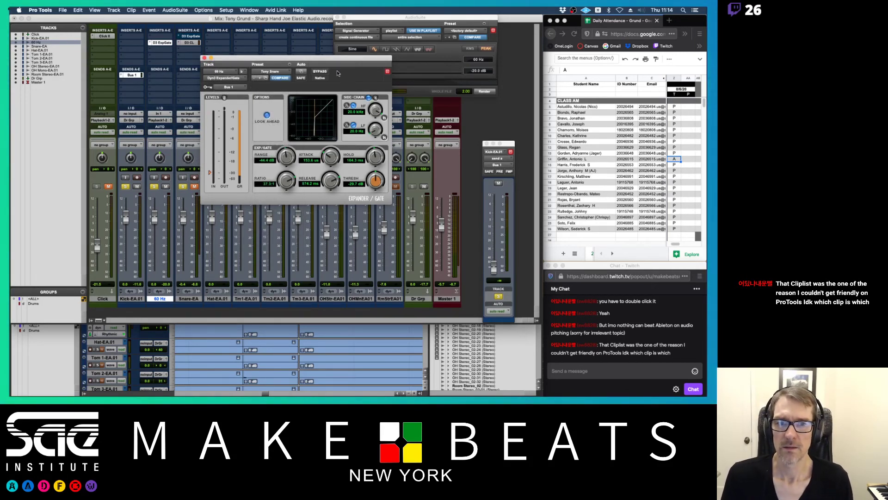
drag(329, 61, 373, 70)
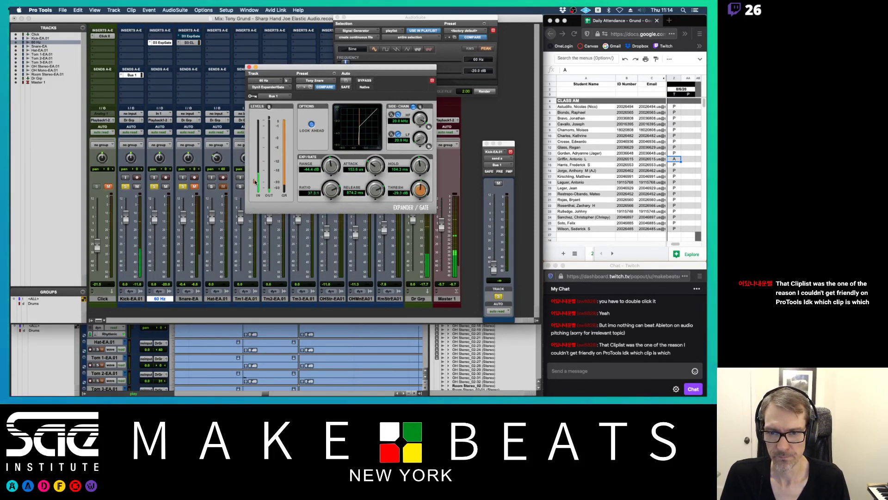
Step: Raise the gate's threshold, and set the kick's Bus 1 send to 0.0 dB, pre-fader
drag(255, 181, 254, 166)
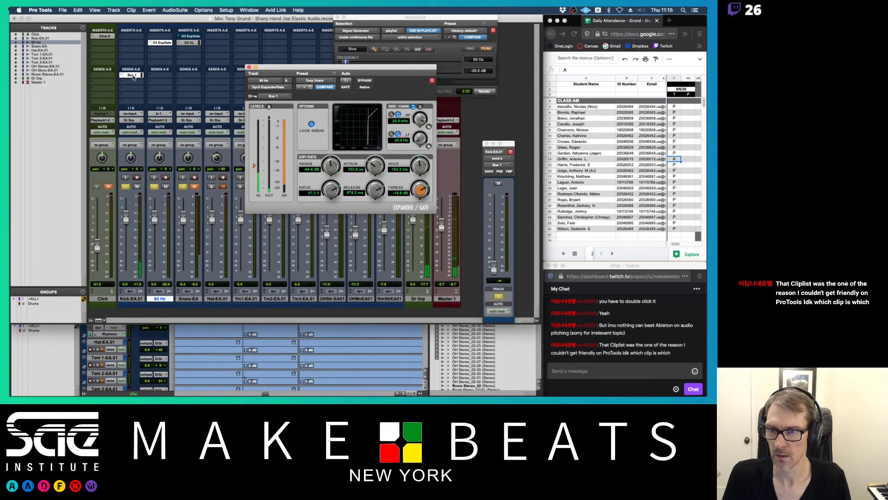
click(133, 76)
click(133, 76)
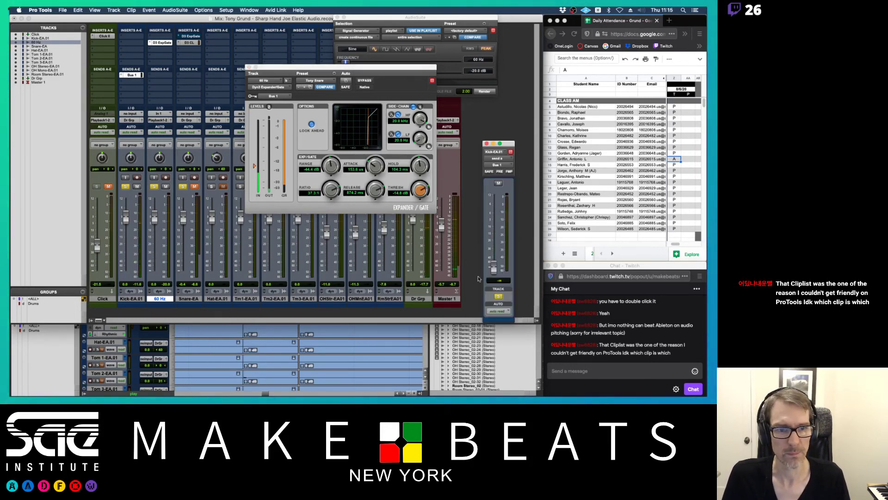
drag(494, 270, 493, 212)
click(500, 172)
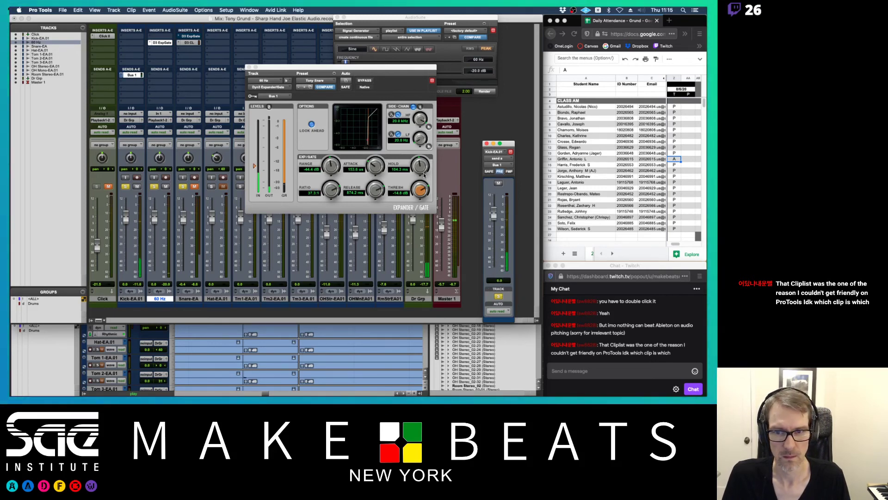
Step: Adjust the 60 Hz gate to a threshold of -41.7 dB, a hold of 10.9 ms and a release of 187.9 ms
click(254, 166)
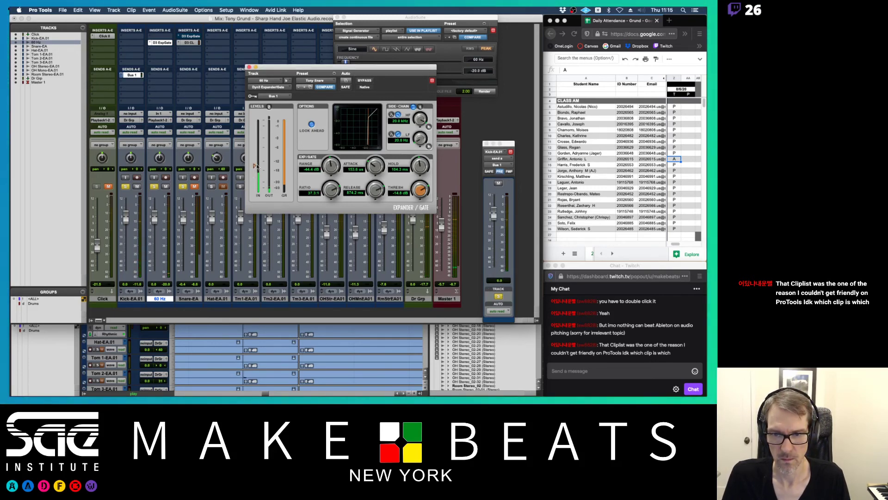
drag(254, 166, 254, 177)
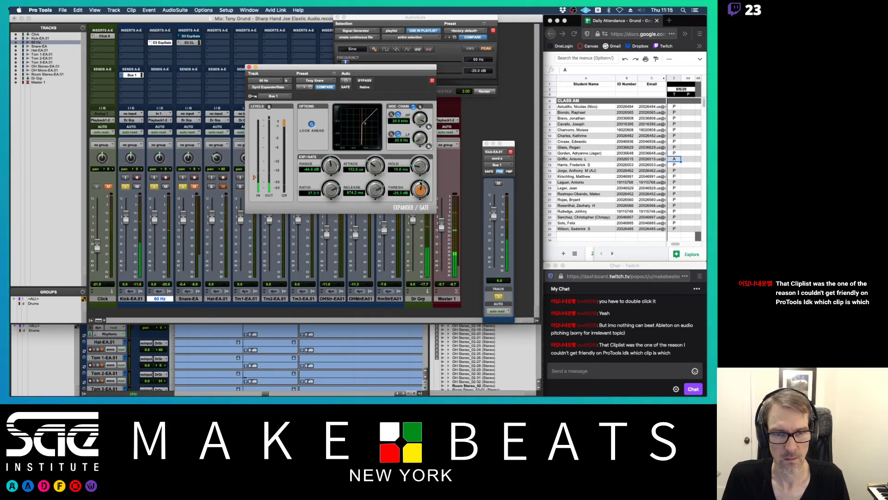
drag(420, 166, 418, 172)
drag(254, 177, 256, 185)
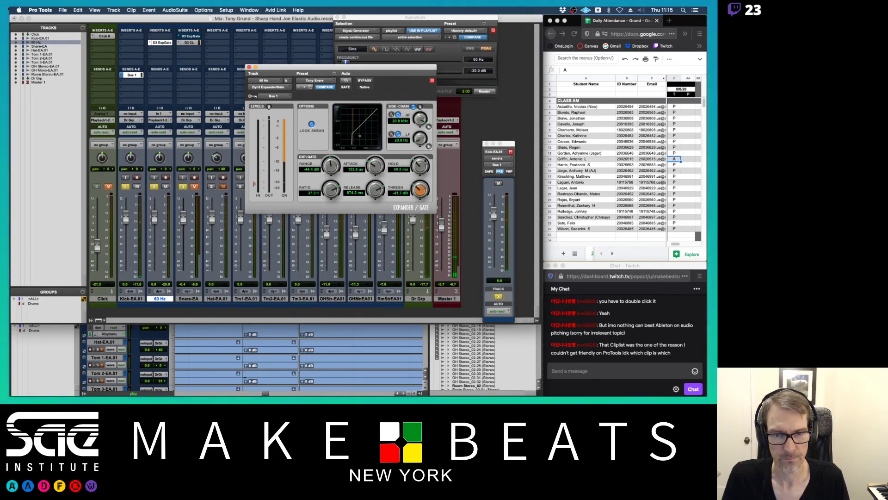
drag(429, 162, 424, 156)
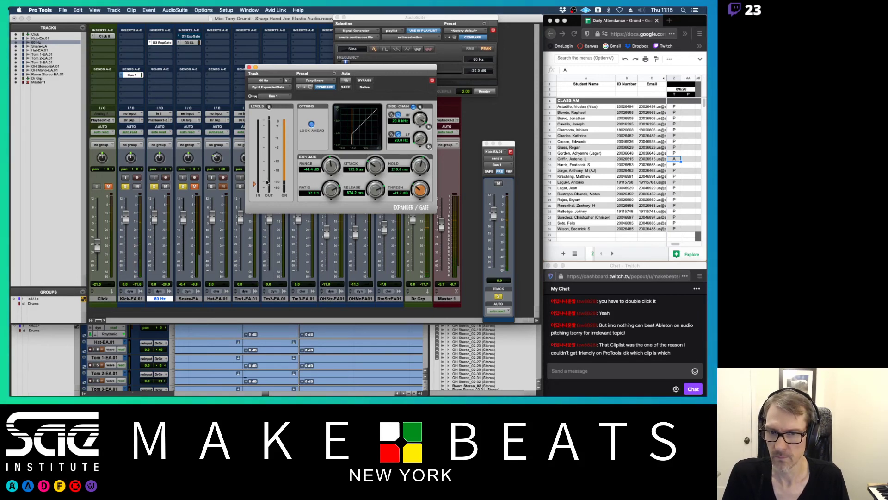
drag(420, 166, 375, 193)
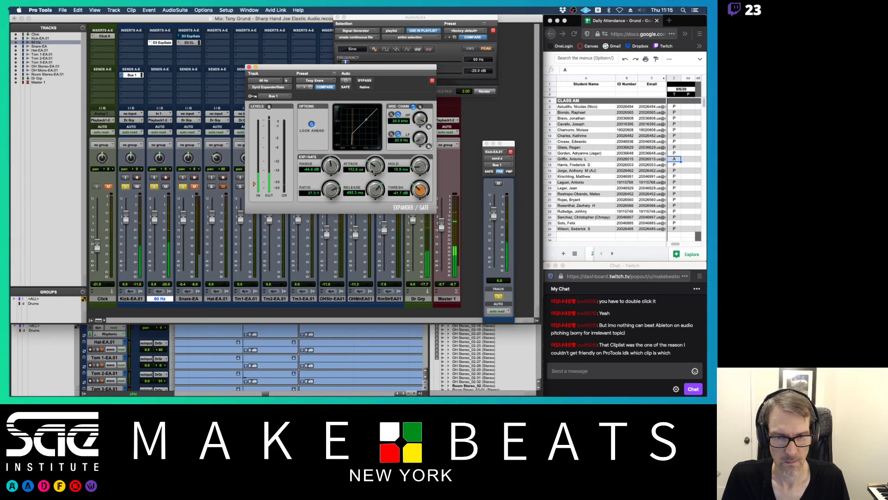
drag(375, 191, 371, 204)
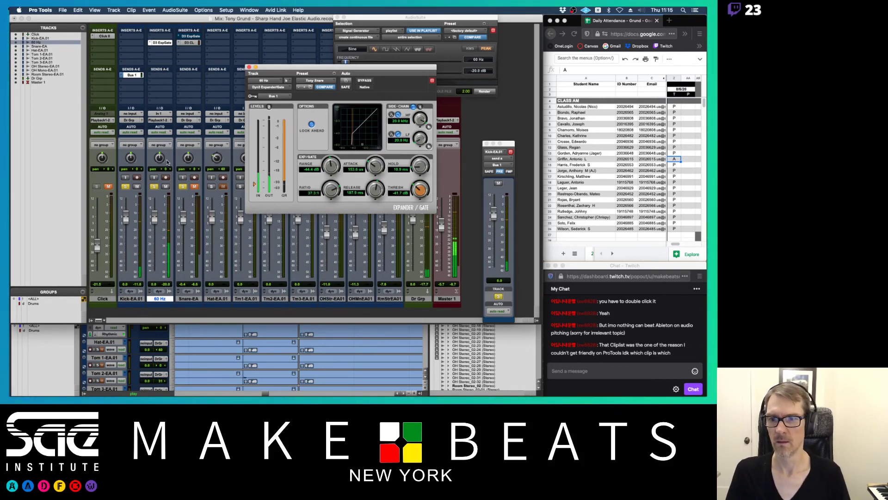
Step: Set the 60 Hz track's fader to about -2.5 dB, close the gate's window and return to the Edit window
drag(154, 219, 153, 228)
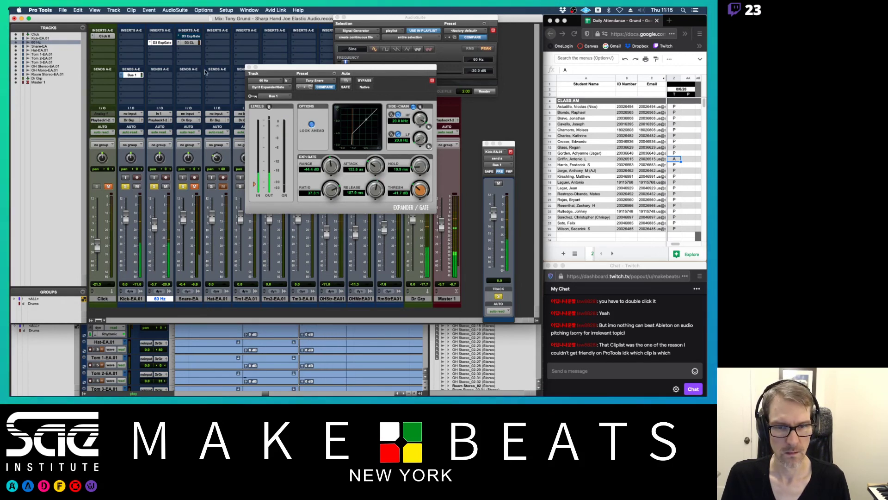
alt+click(154, 225)
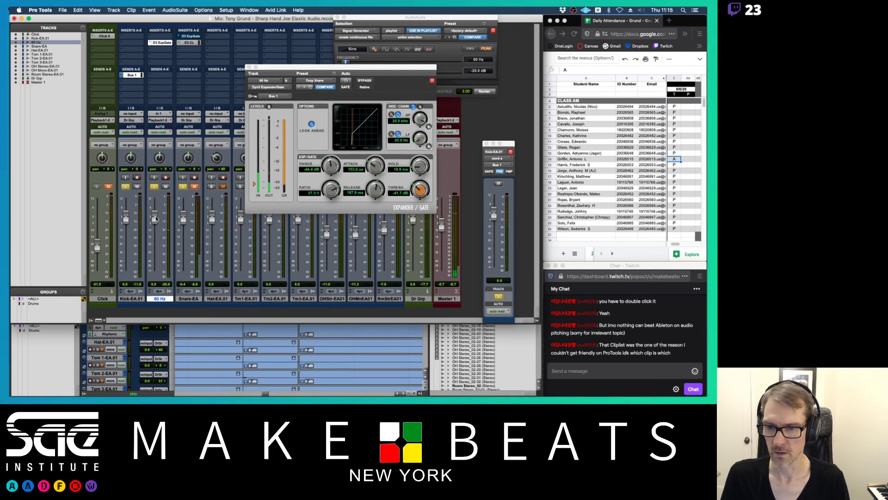
drag(154, 217, 156, 222)
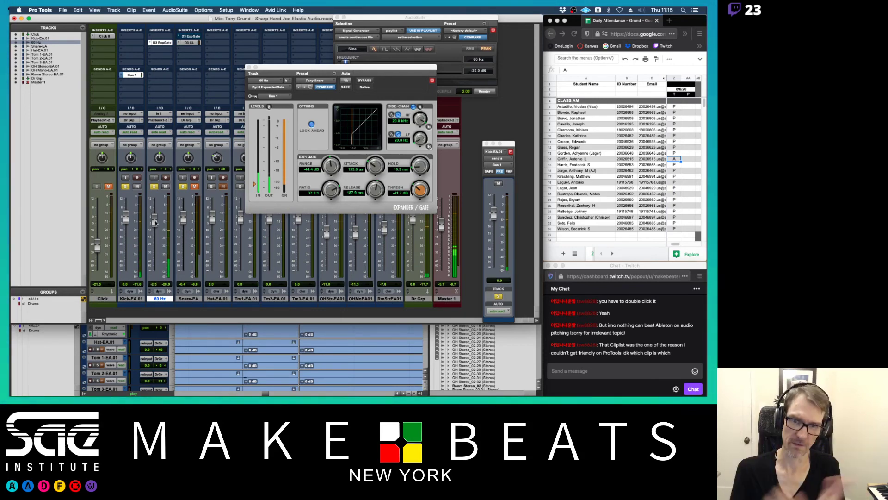
key(super+equal)
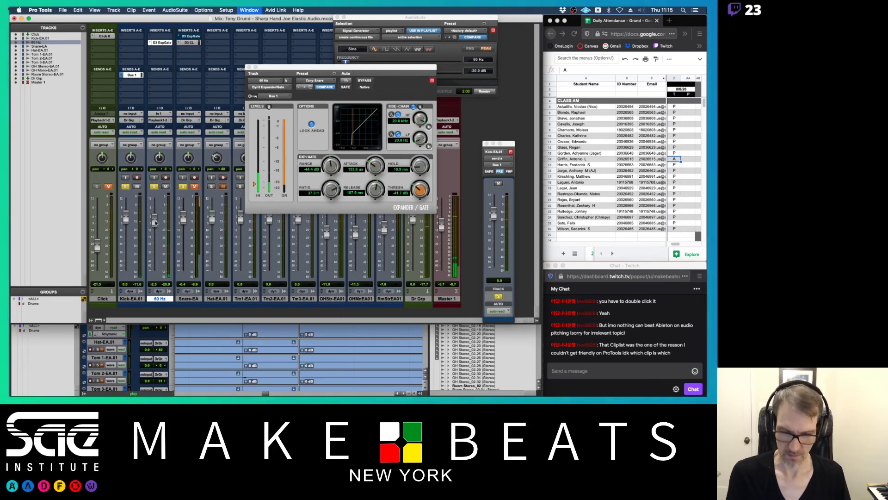
click(249, 67)
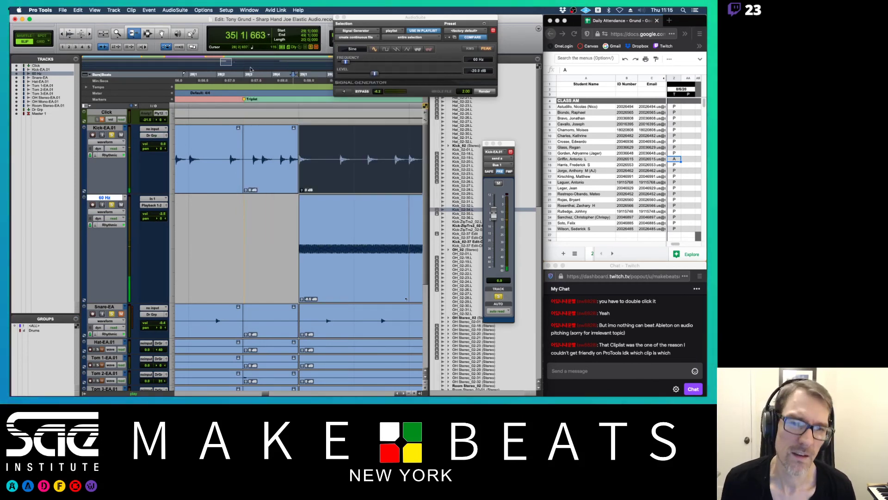
click(254, 74)
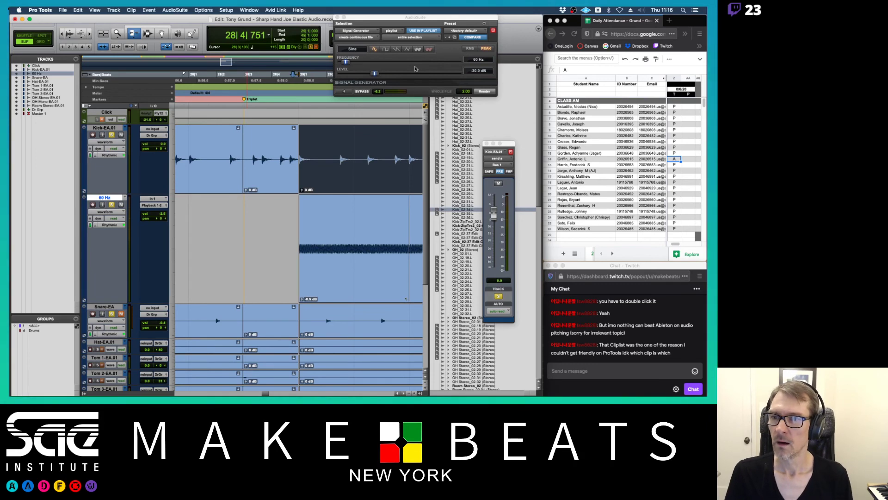
Step: Switch to Preview to review the last two pages of the AudioSuite notes, and return to Pro Tools
key(super+Tab)
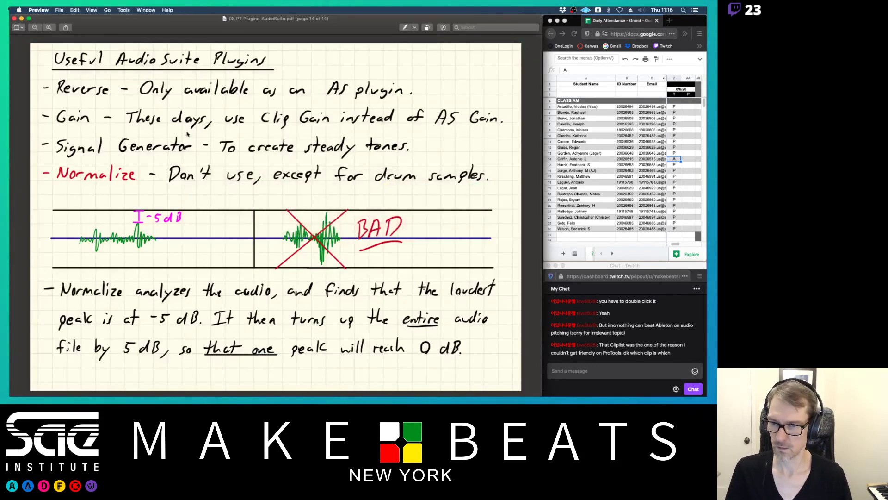
key(Left)
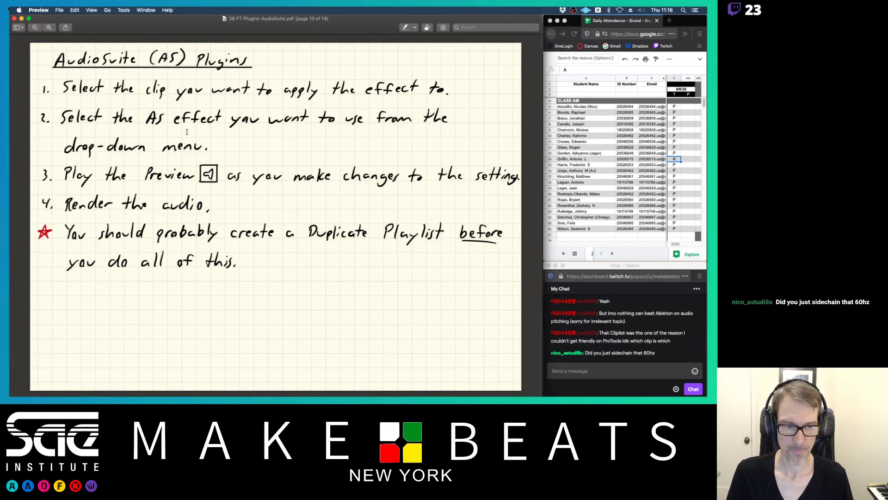
key(super+Tab)
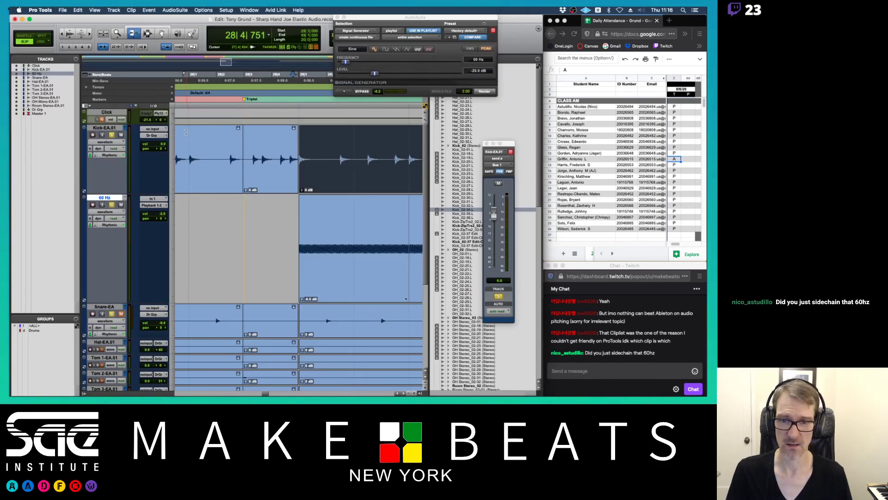
Step: Review the 60 Hz gate alongside the kick's Bus 1 send in the Mix window, resetting the kick's channel fader to 0.0 dB
key(super+equal)
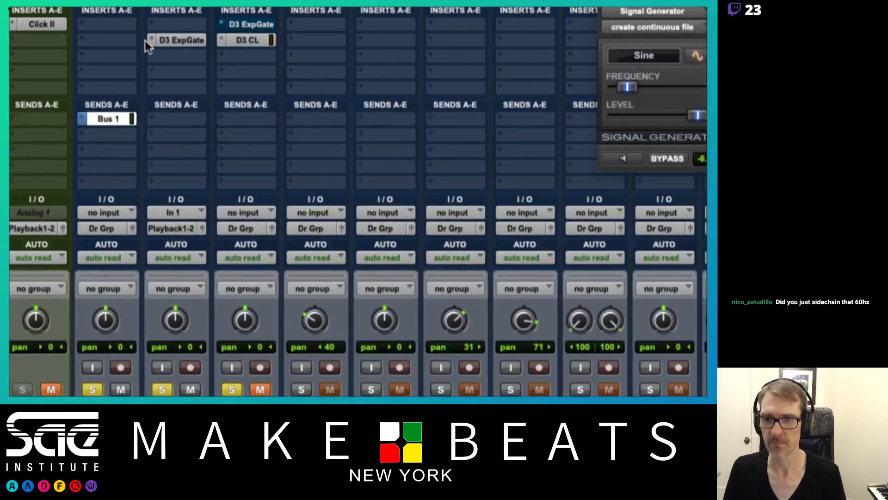
click(151, 42)
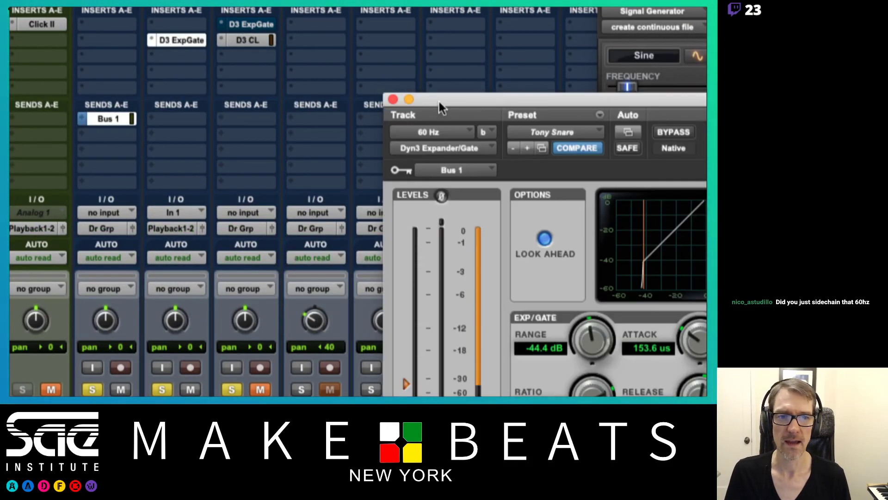
drag(440, 102, 231, 18)
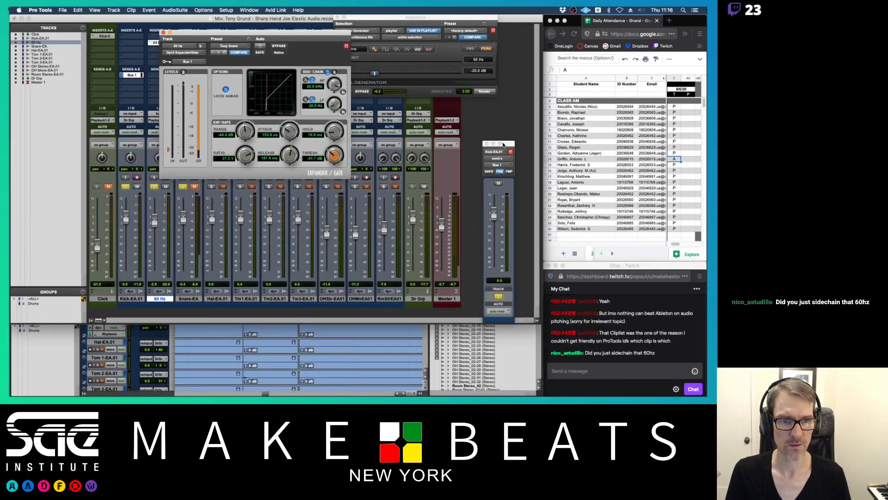
drag(503, 145, 106, 67)
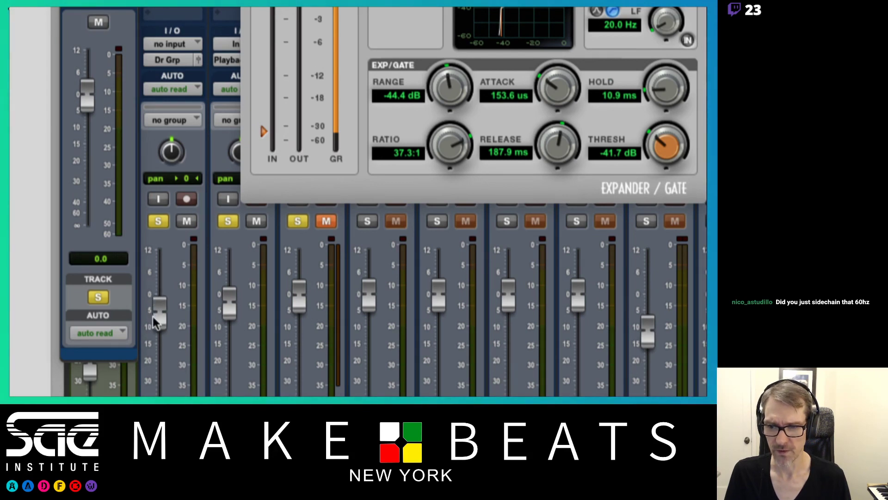
alt+click(155, 316)
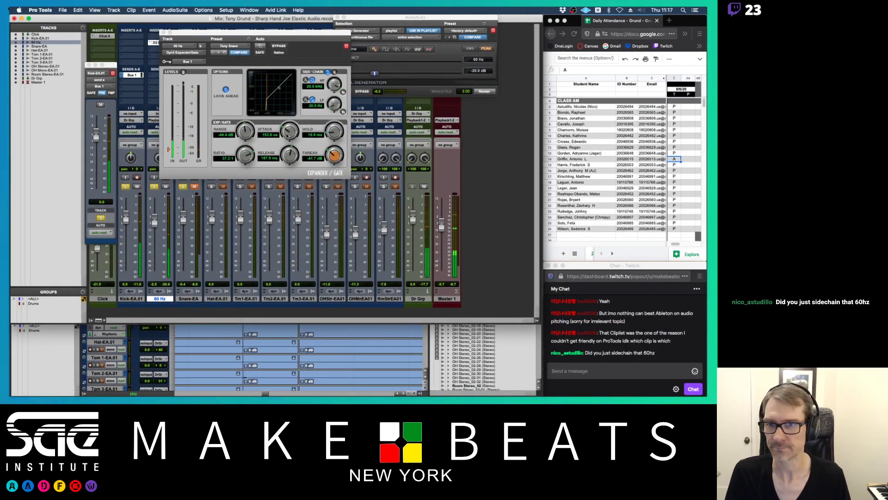
click(165, 32)
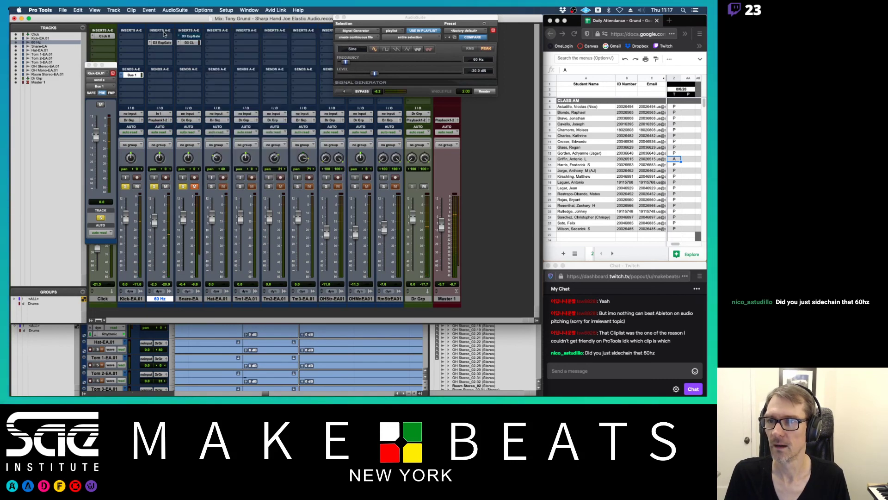
click(88, 65)
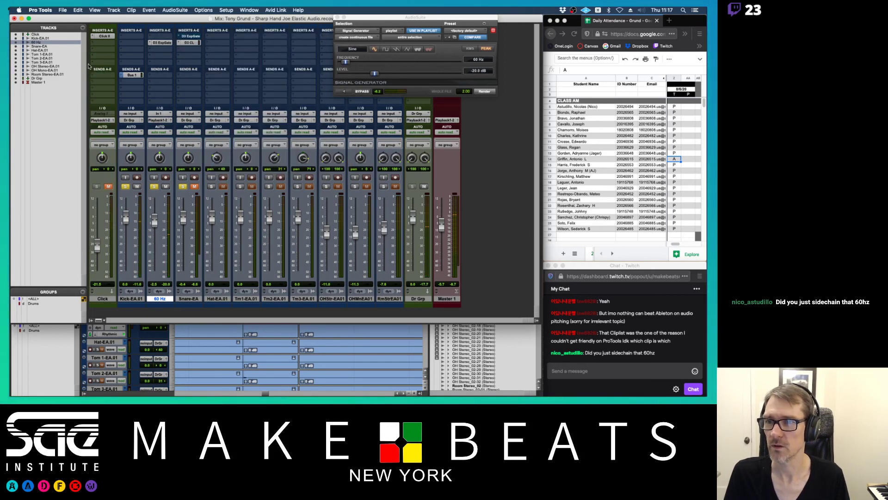
Step: Remove the Expander/Gate insert from the 60 Hz track and delete the track with its active clips
click(150, 43)
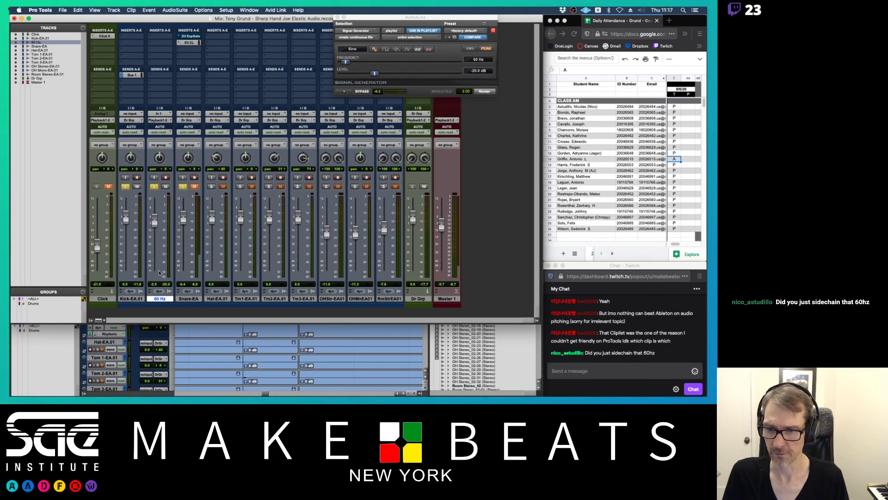
right_click(160, 299)
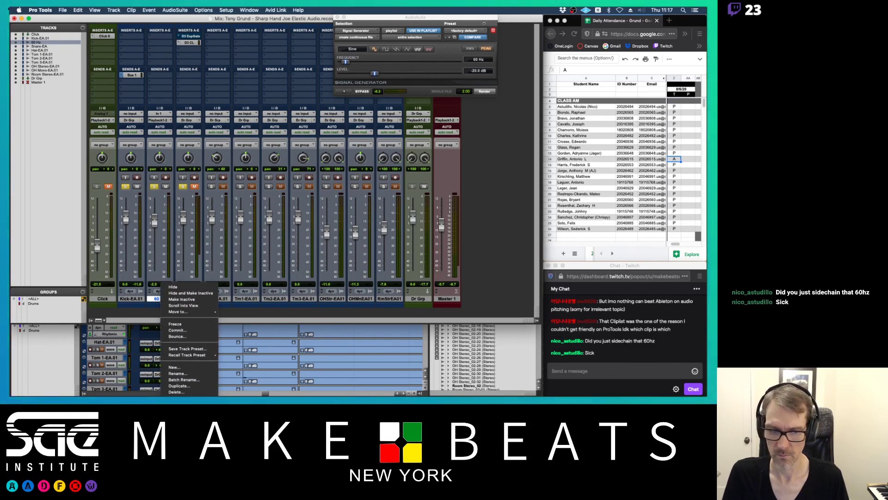
click(193, 390)
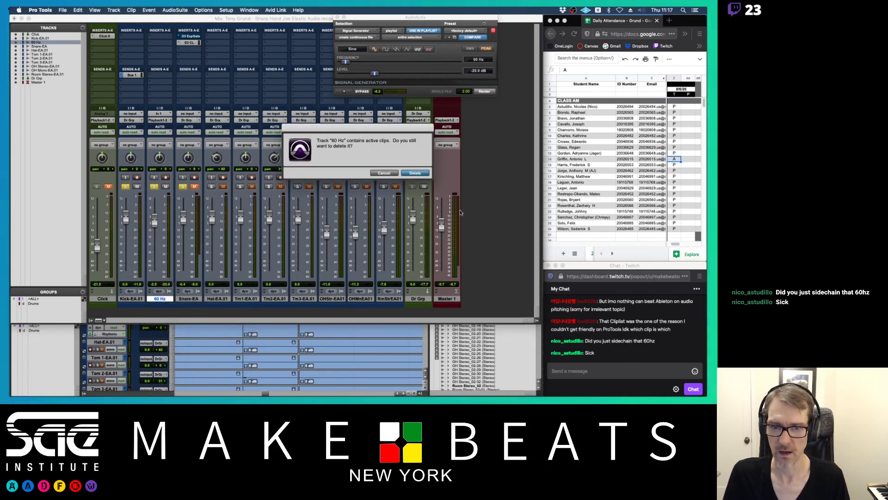
click(420, 173)
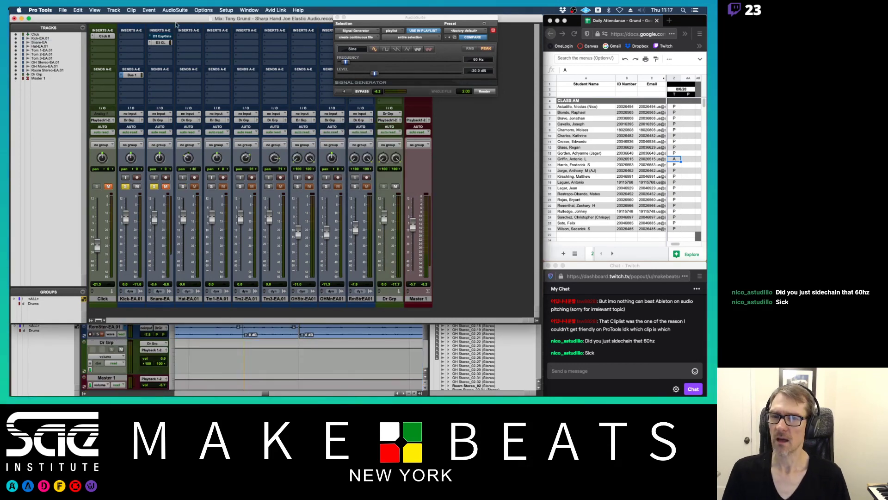
Step: Close the AudioSuite Signal Generator window and switch to OBS
click(336, 19)
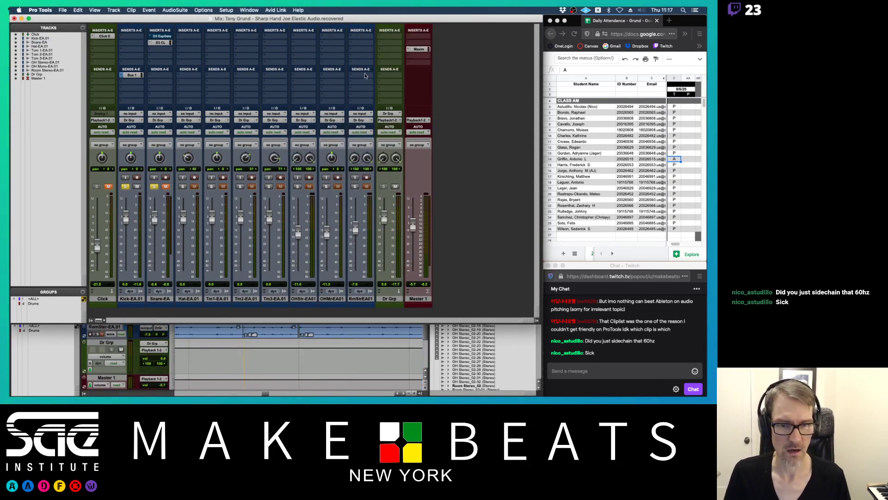
key(super+Tab)
key(super+Tab)
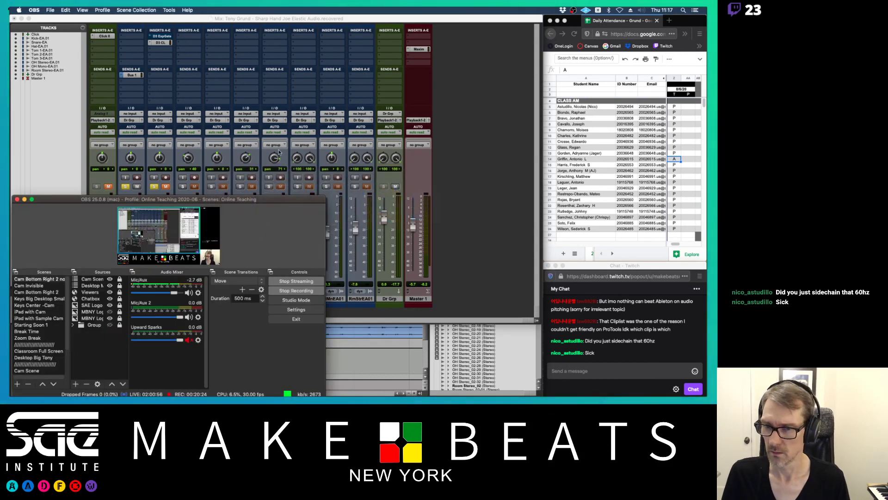